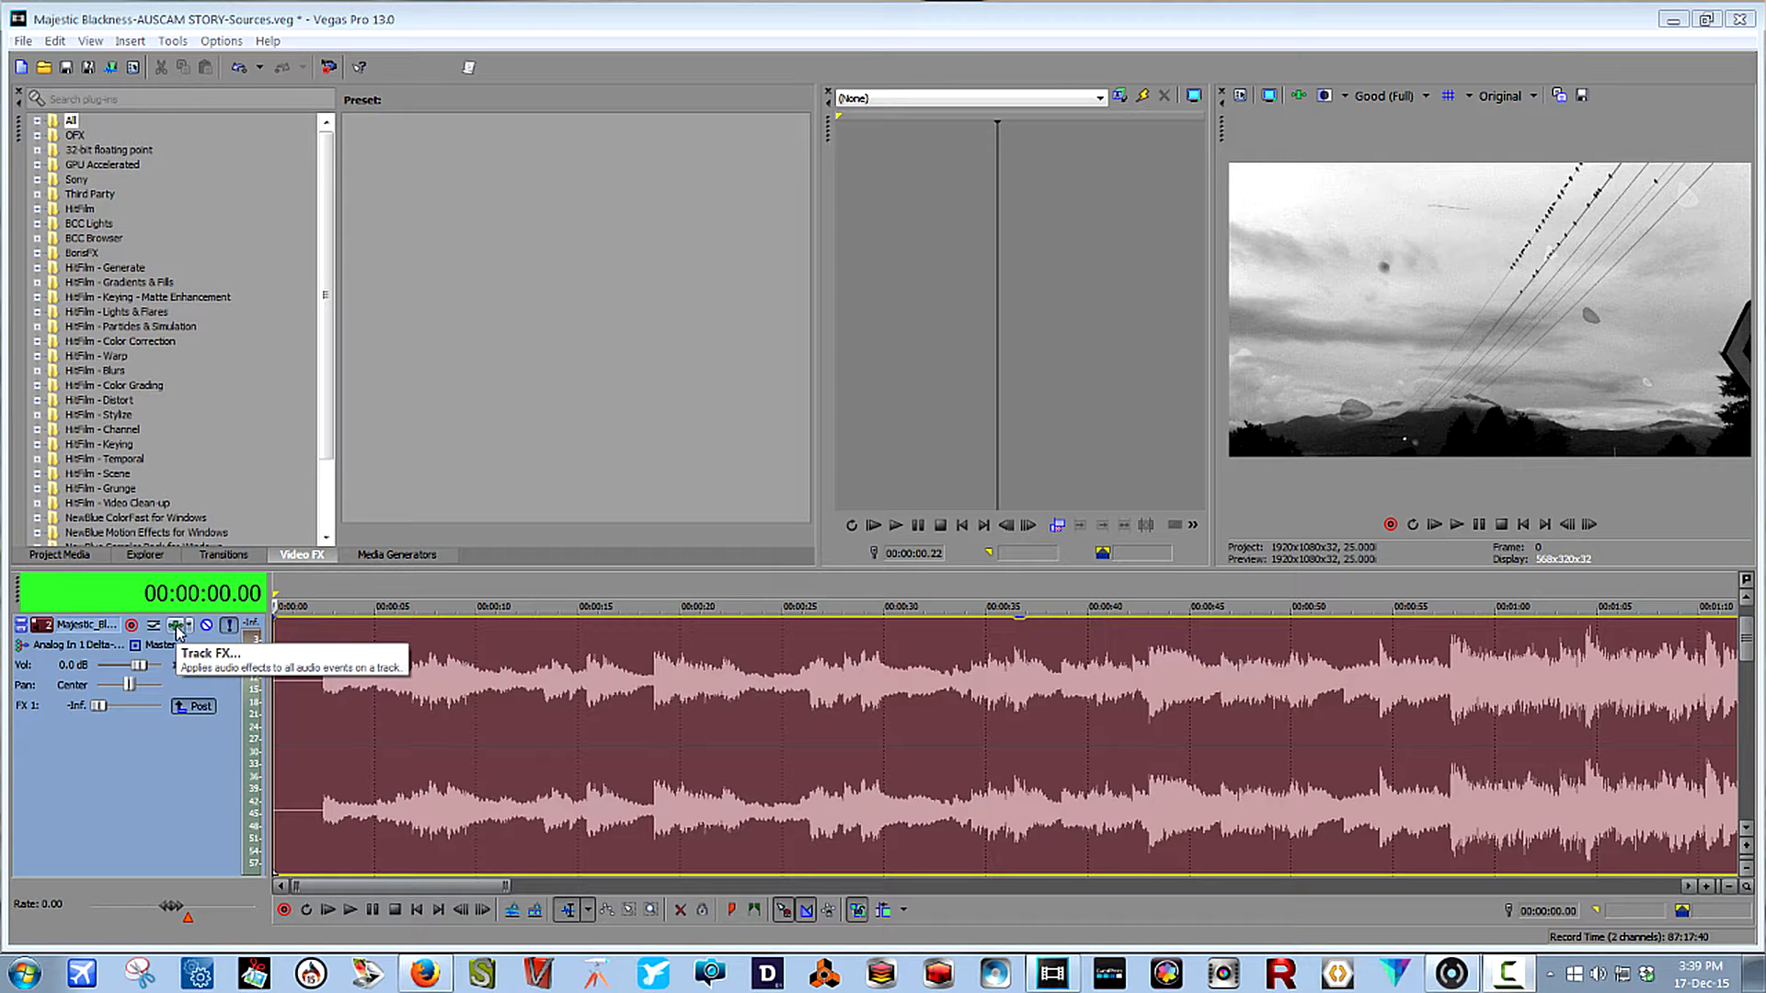
# Add iZotope Ozone 7 to the audio track's effects chain and place its preset manager beside the Audio Track FX window.
pyautogui.click(176, 626)
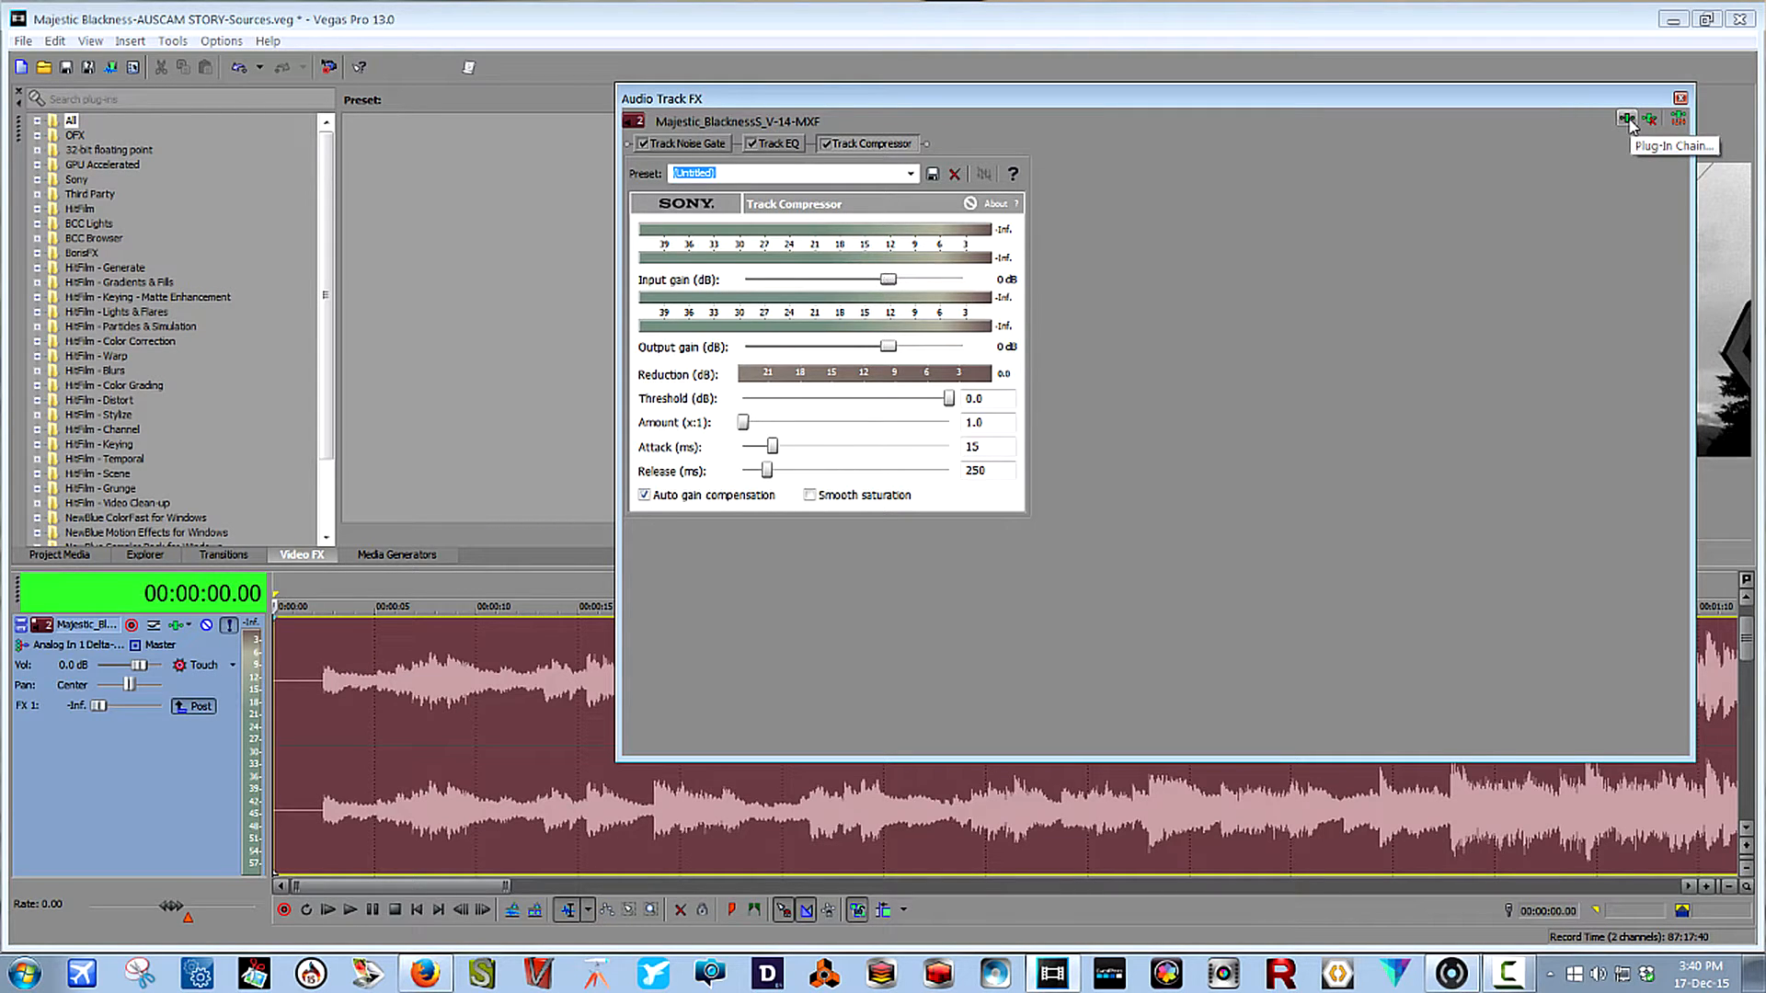
pyautogui.click(1627, 120)
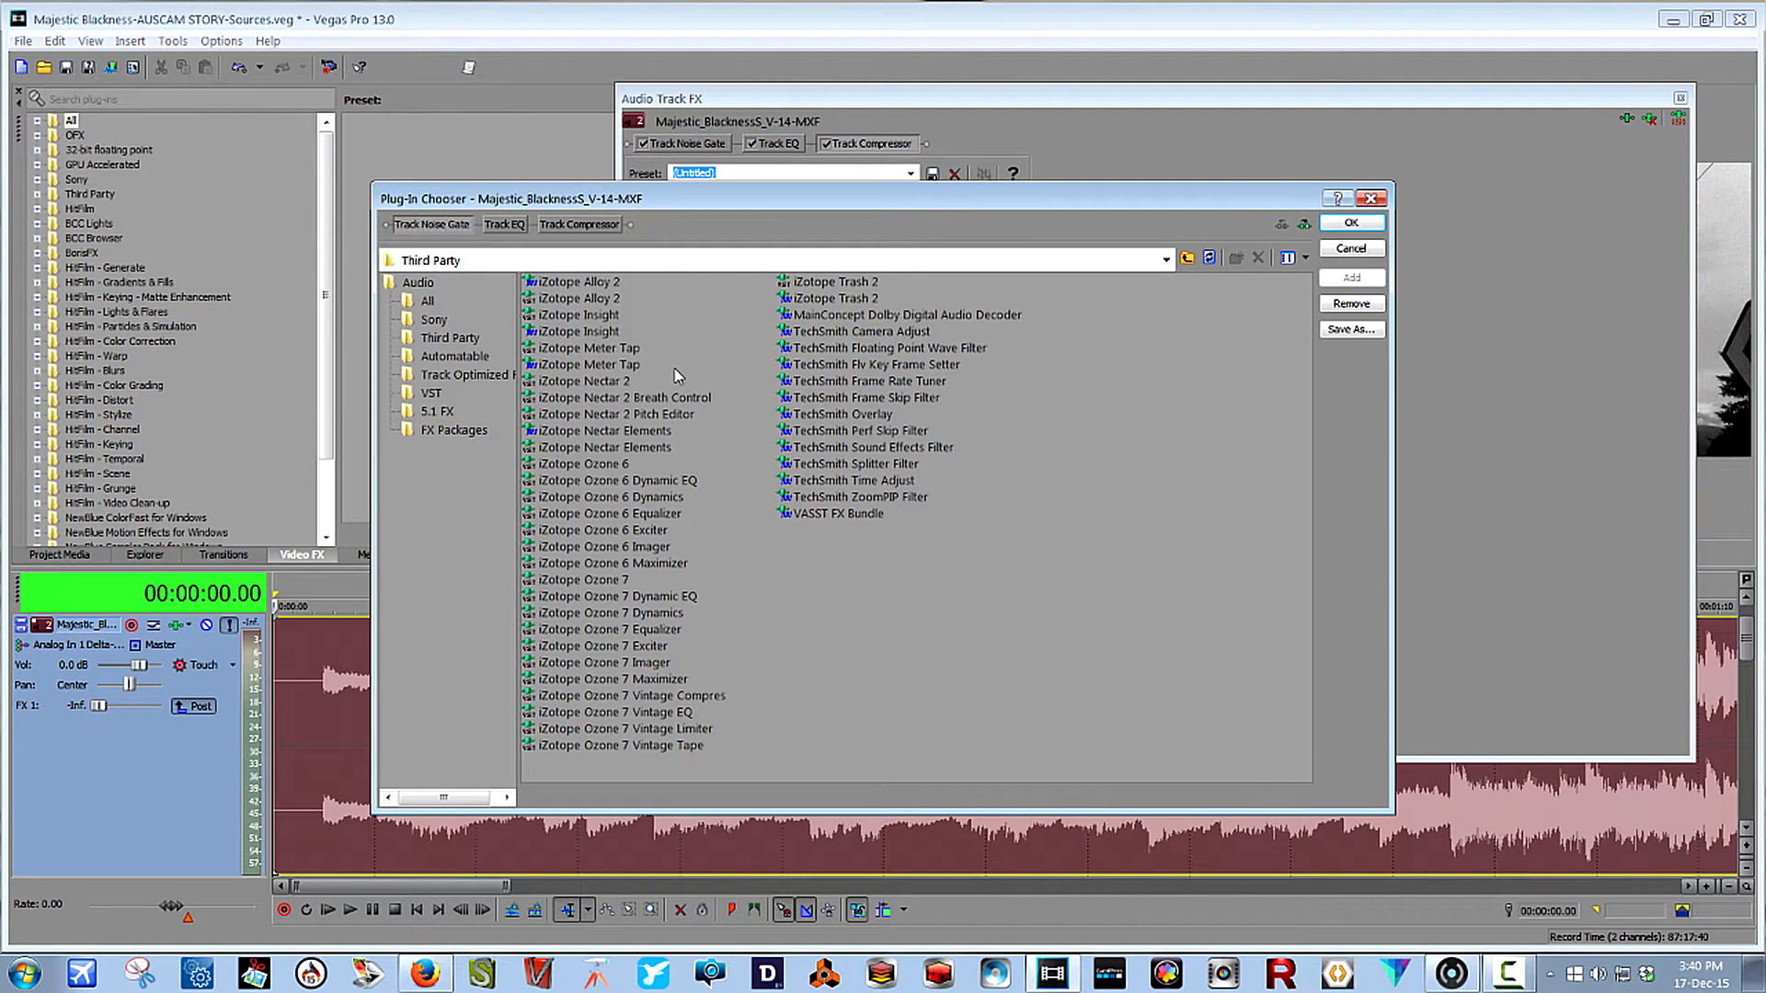
pyautogui.click(591, 581)
pyautogui.click(1351, 277)
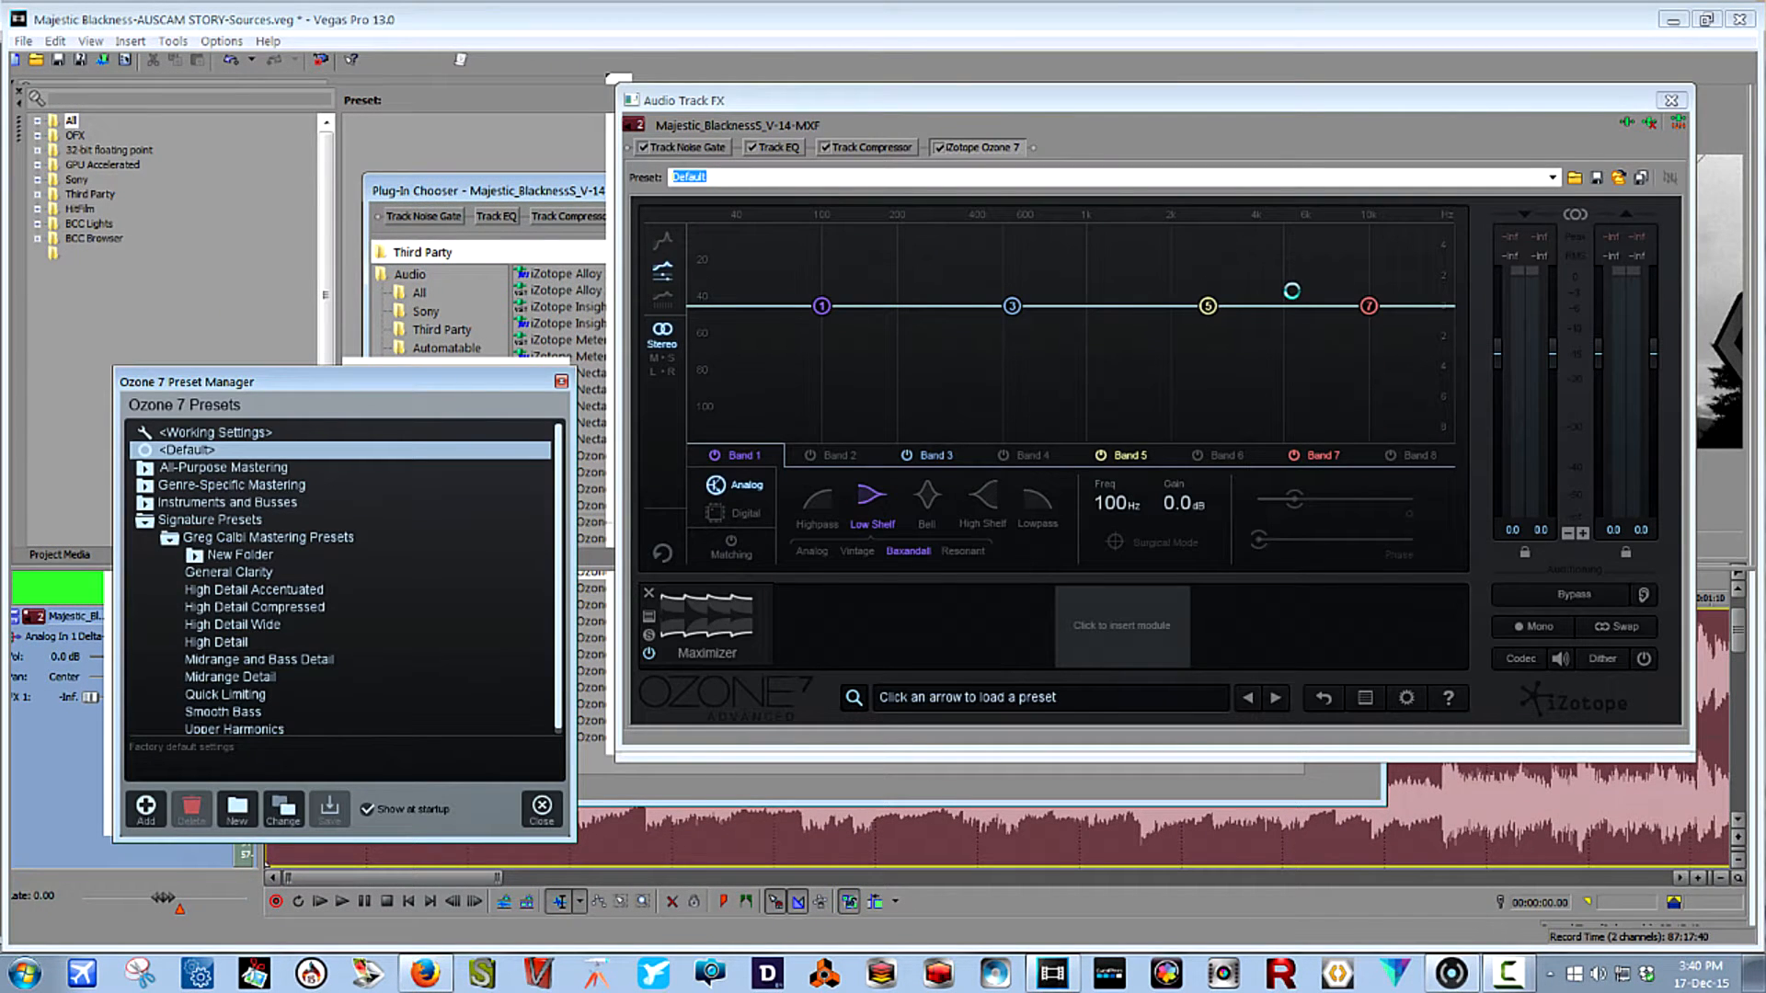
pyautogui.moveTo(471, 381); pyautogui.dragTo(372, 104)
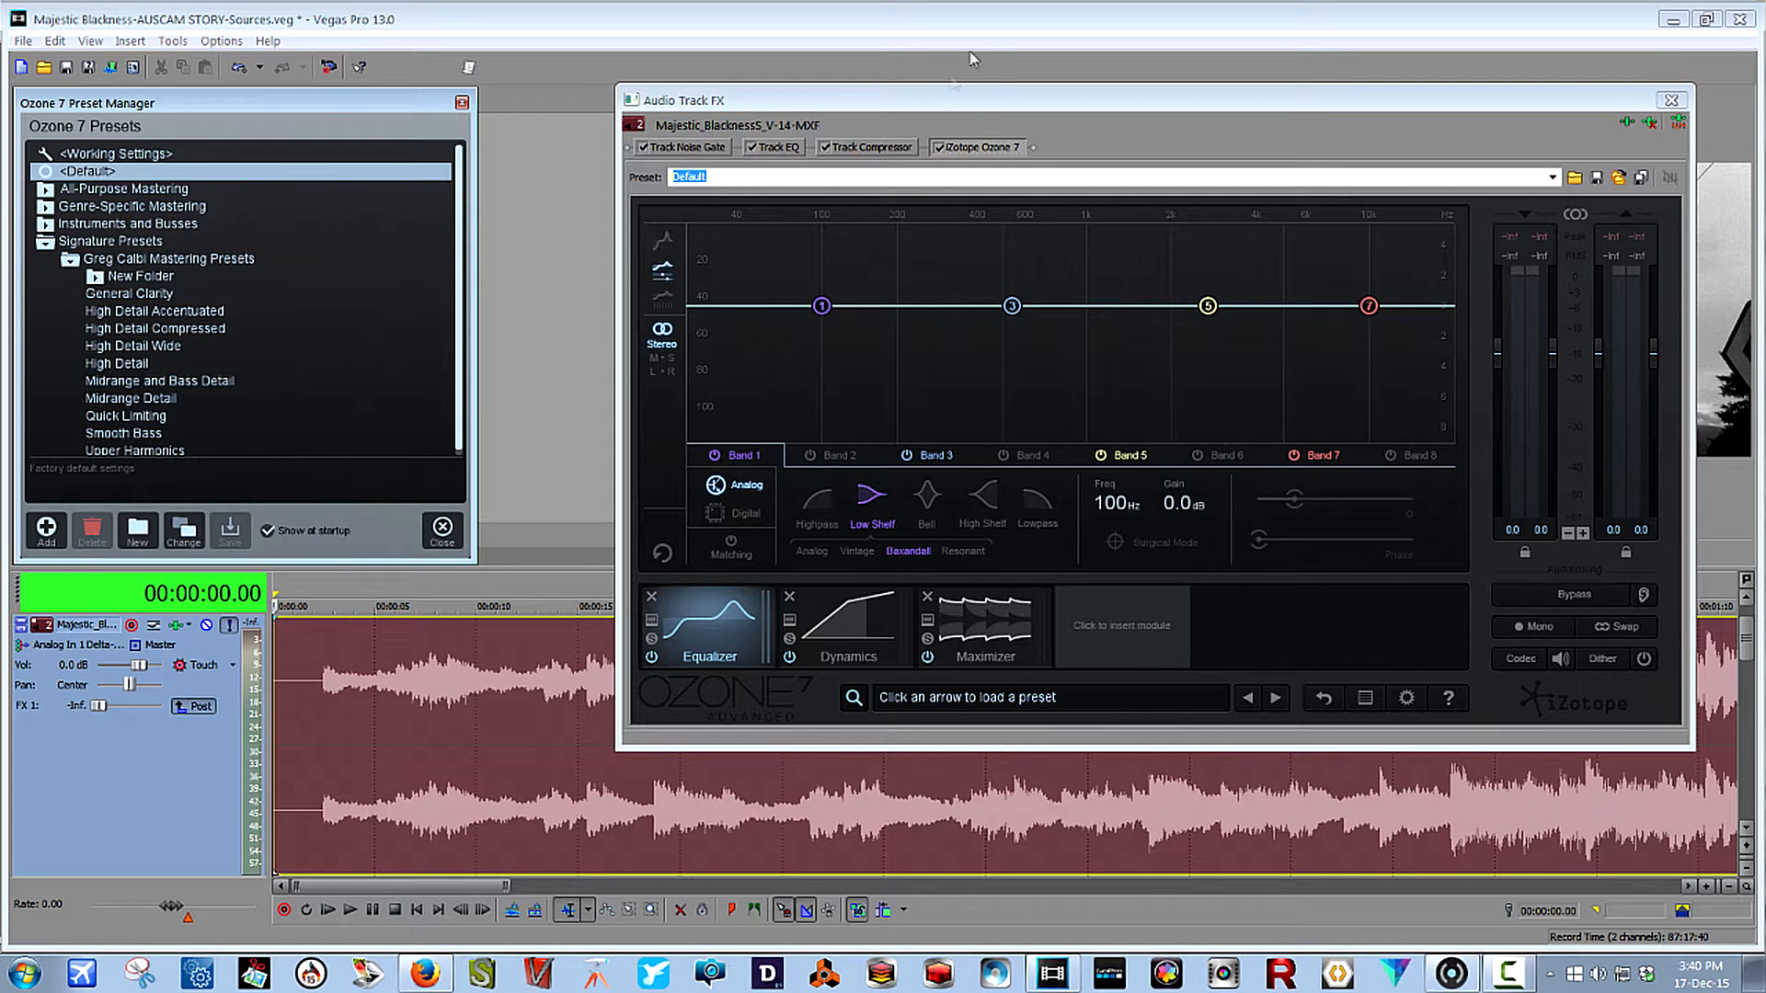
pyautogui.click(951, 103)
pyautogui.moveTo(951, 108); pyautogui.dragTo(854, 96)
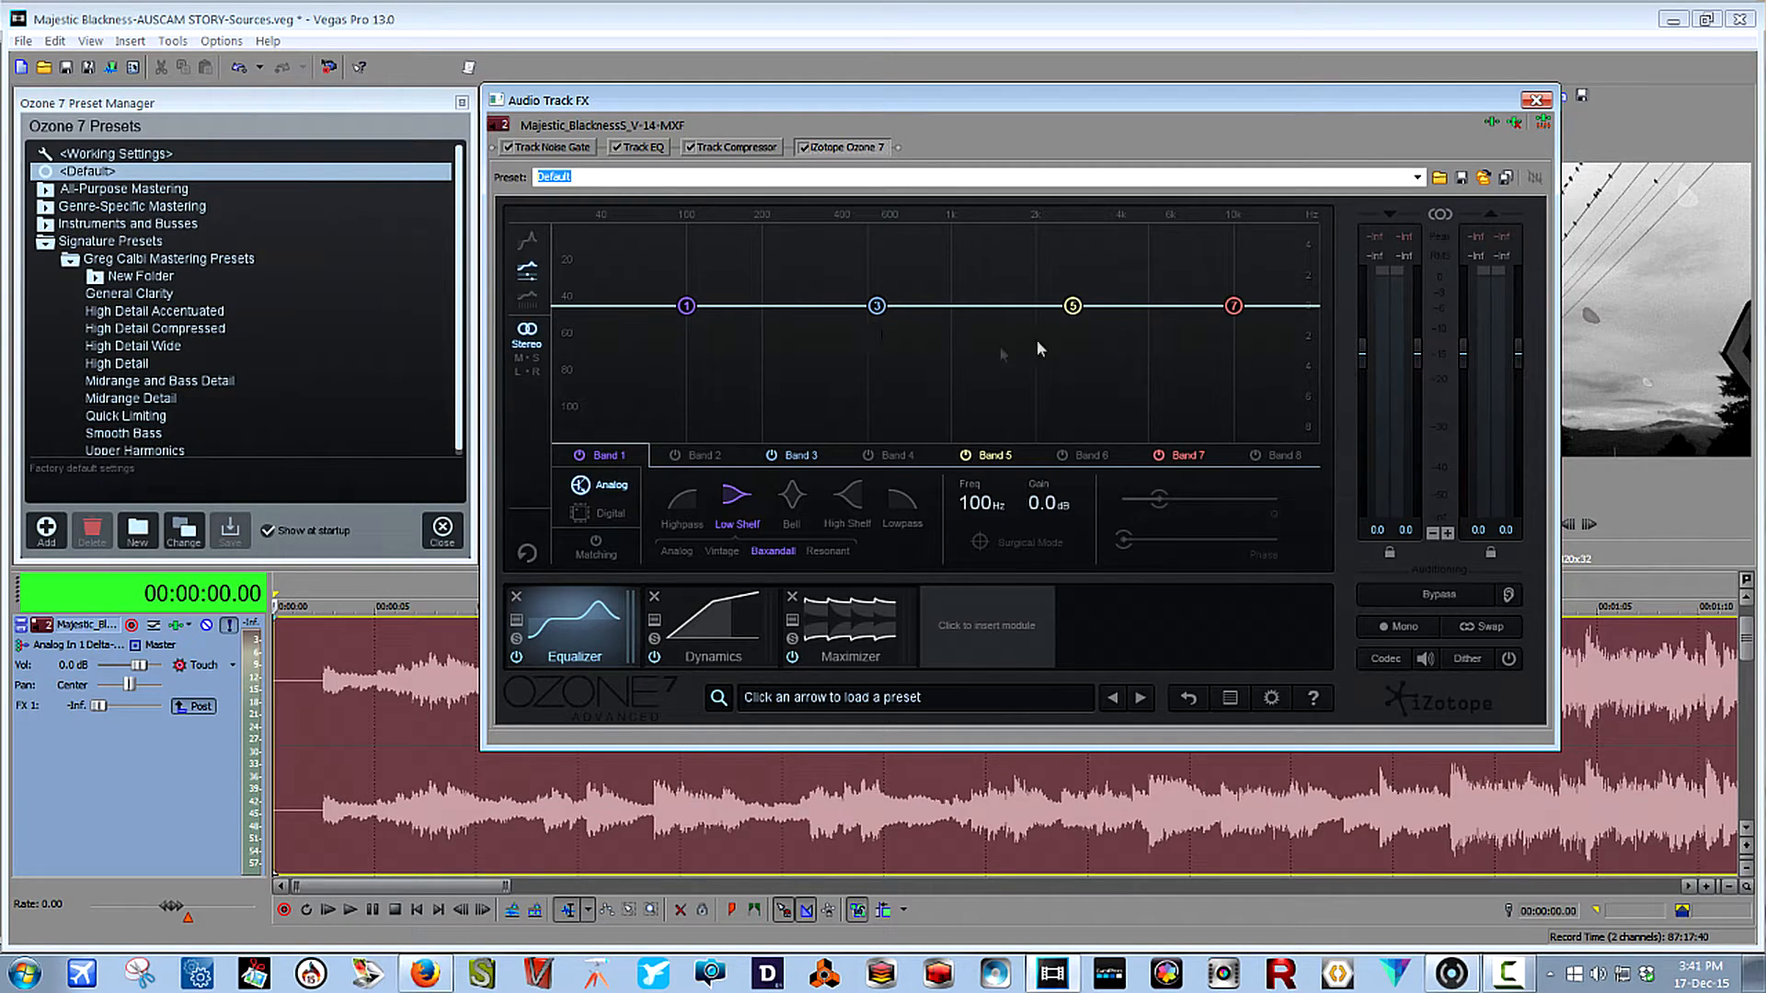
# Look through the default equalizer's band controls, including bands 3, 7 and 8.
pyautogui.click(877, 306)
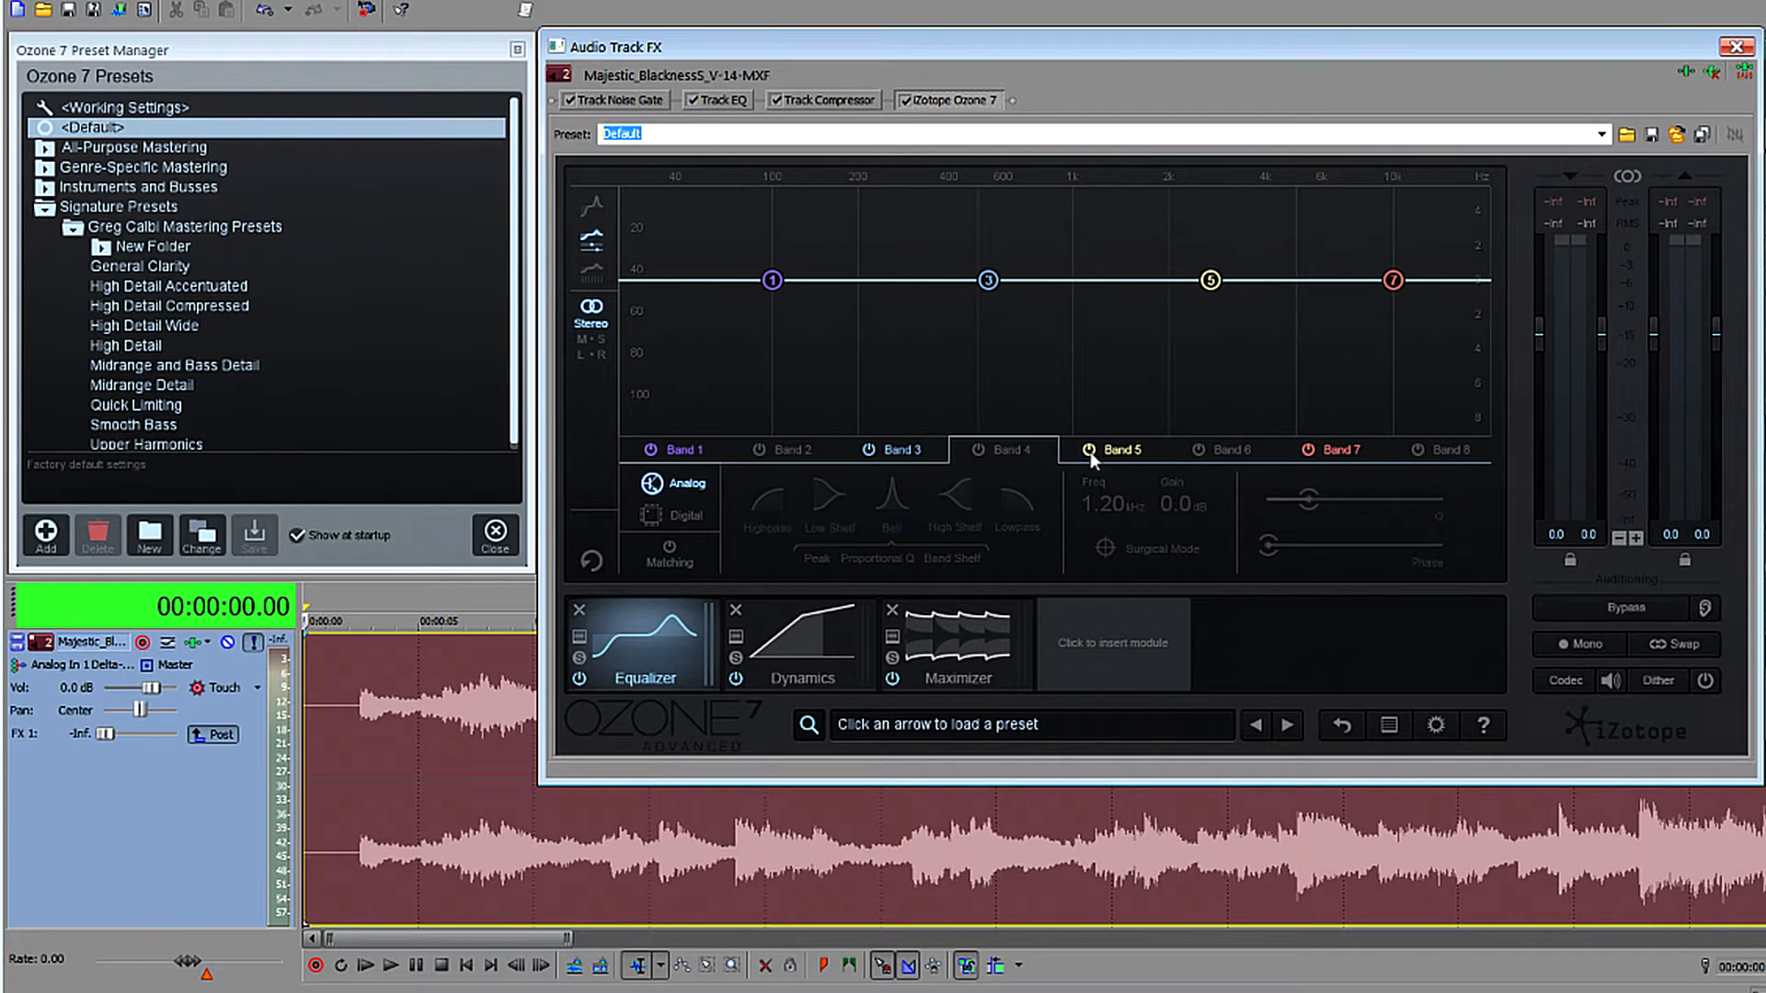
pyautogui.click(1333, 449)
pyautogui.click(1474, 450)
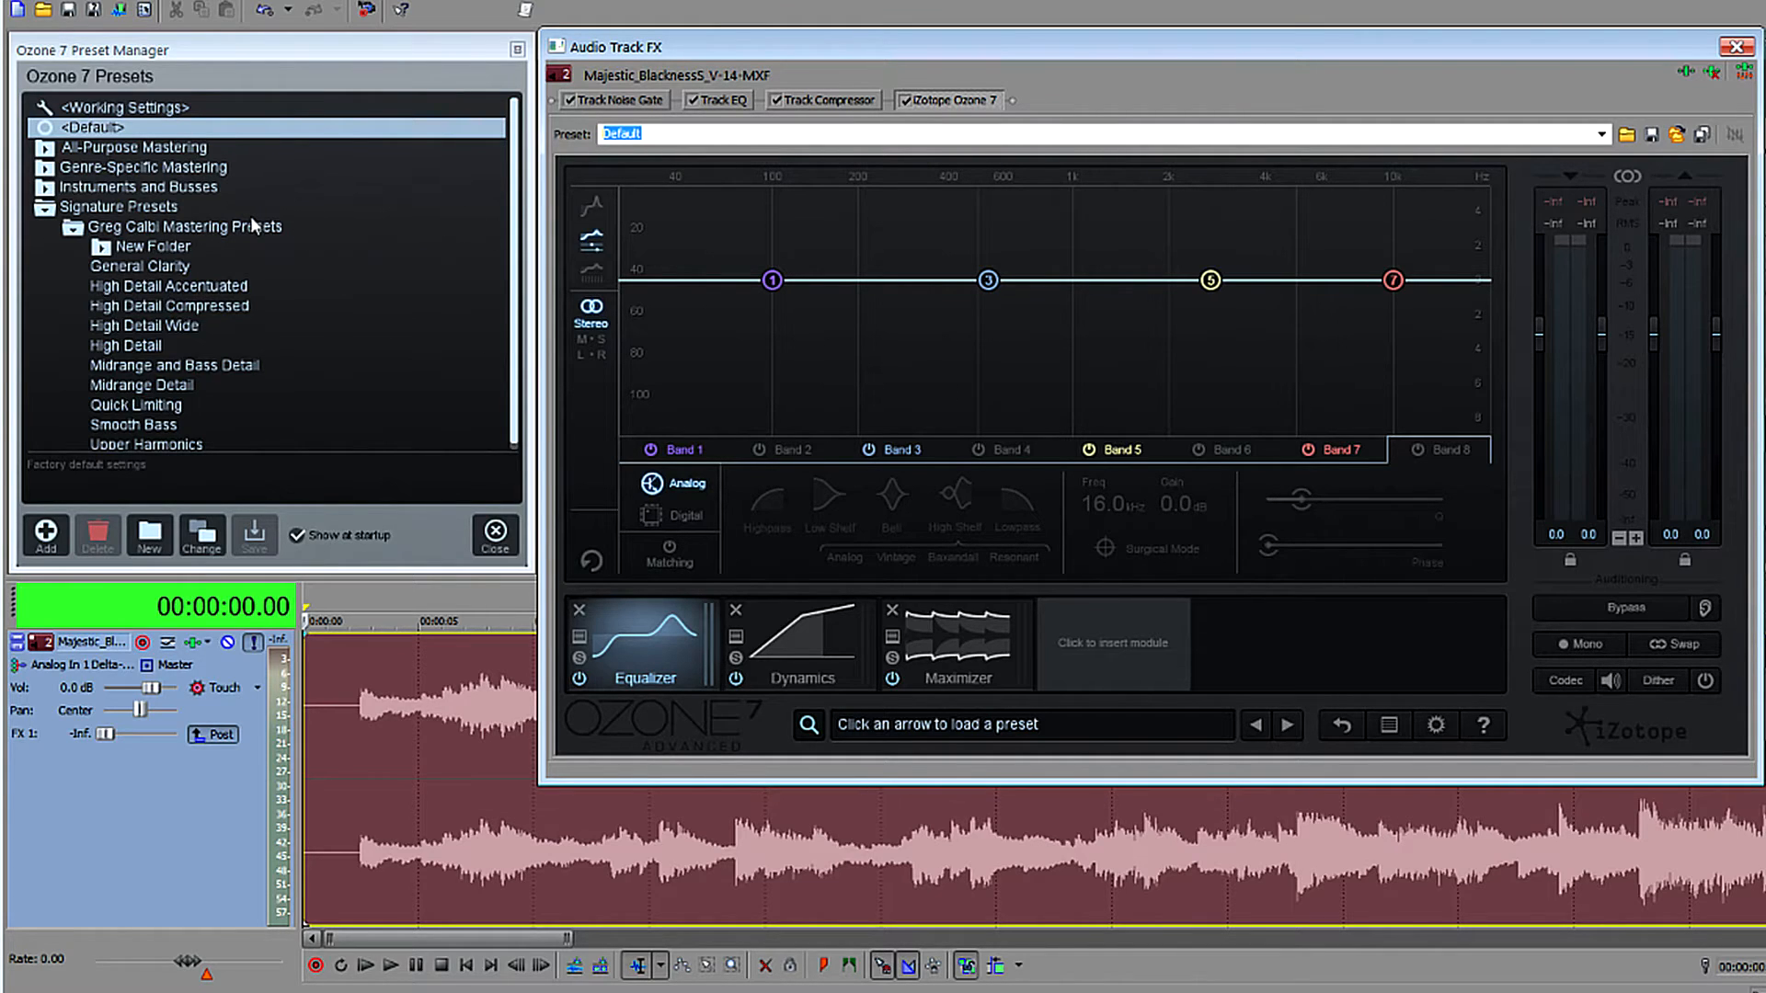
# Load the Warm and Transparent preset from Ozone 7's All-Purpose Mastering presets.
pyautogui.click(46, 149)
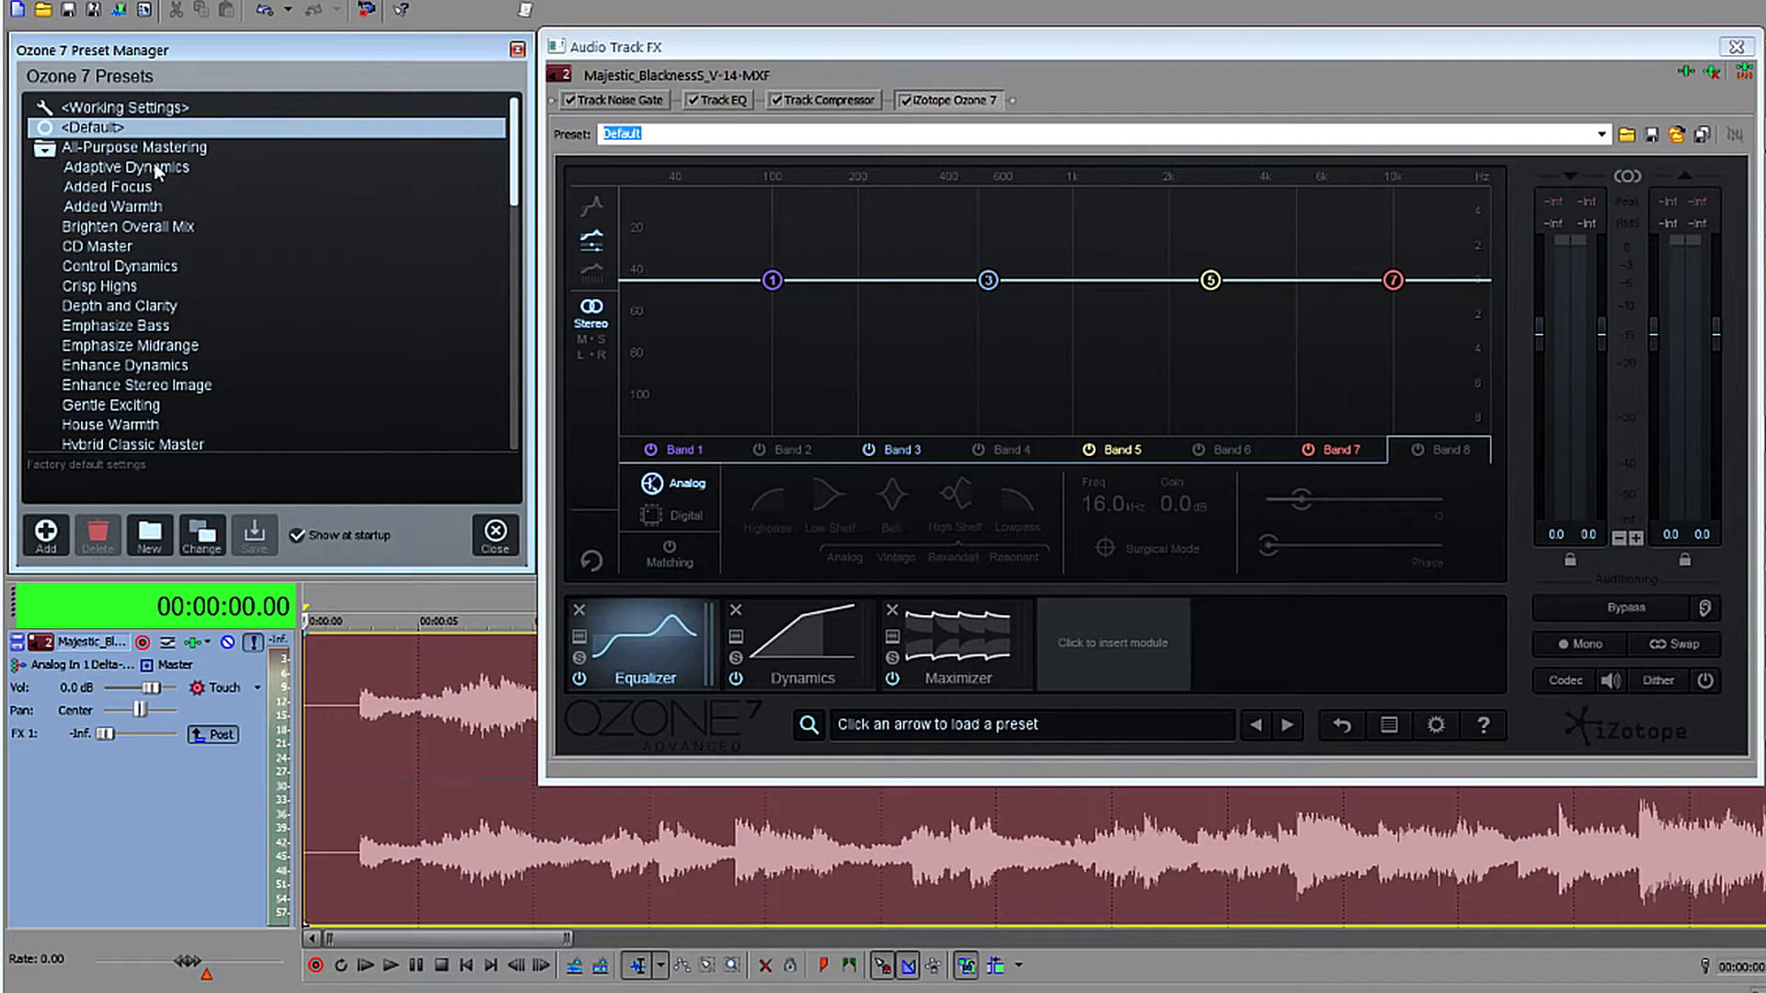
pyautogui.moveTo(517, 175); pyautogui.dragTo(526, 321)
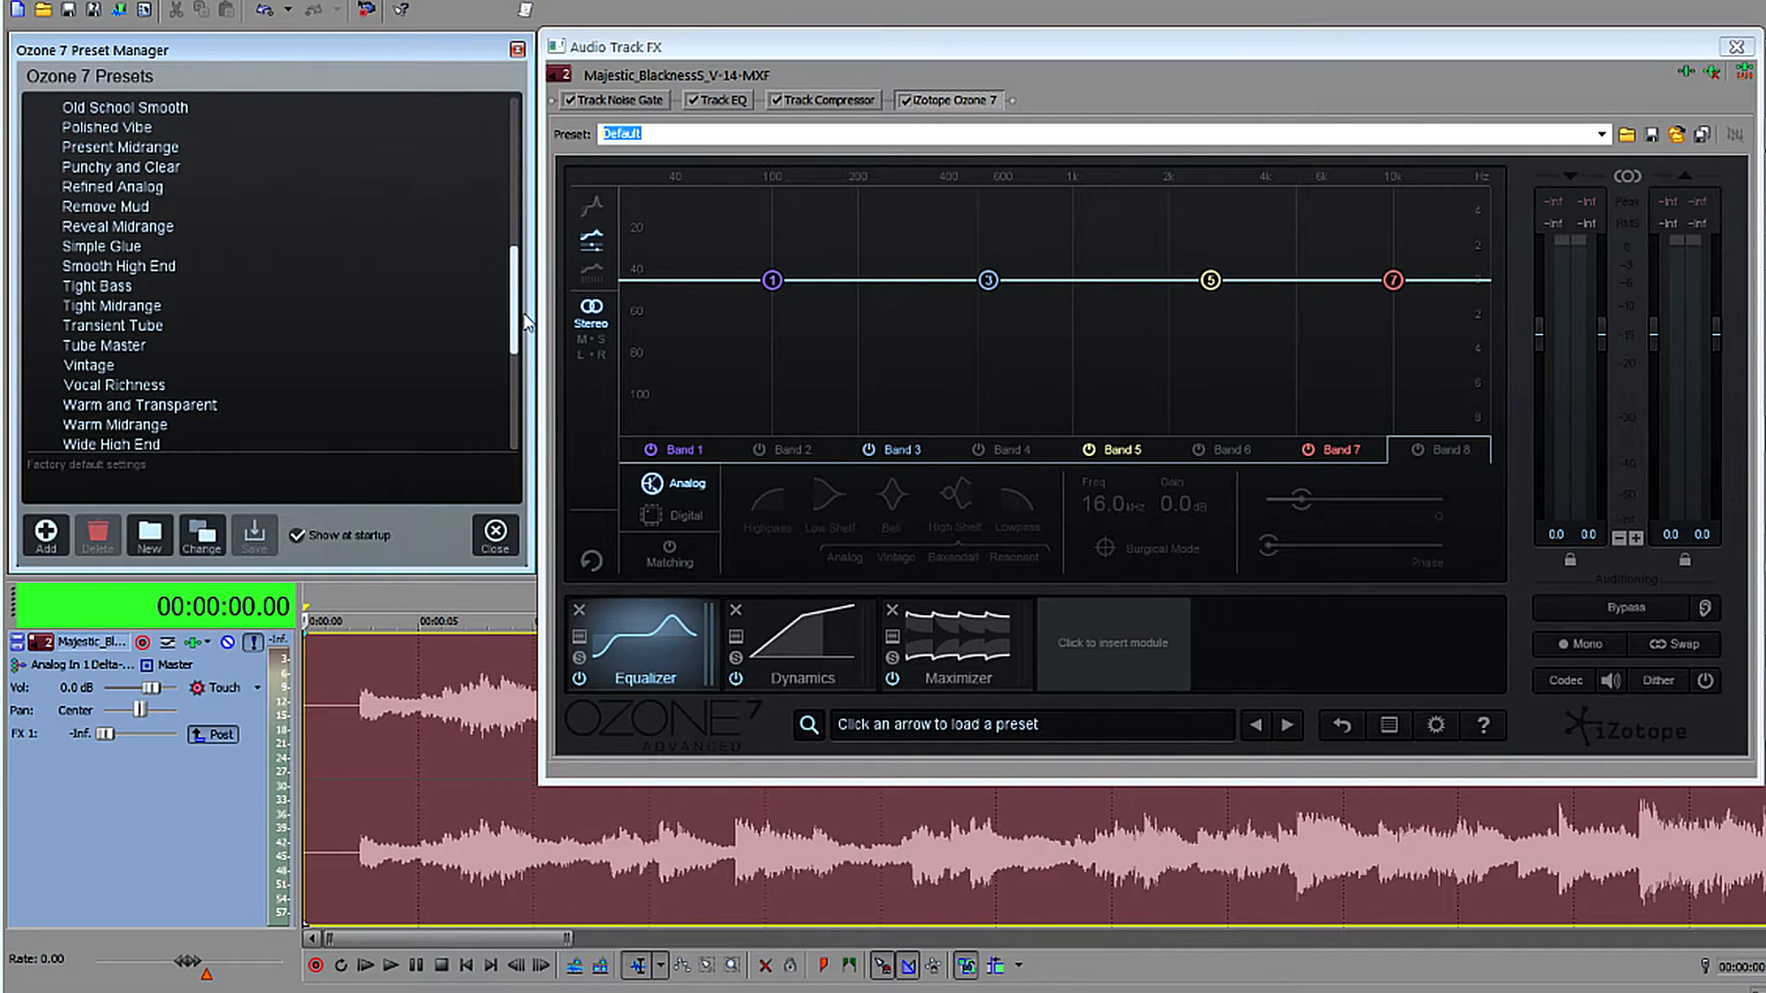
pyautogui.click(190, 404)
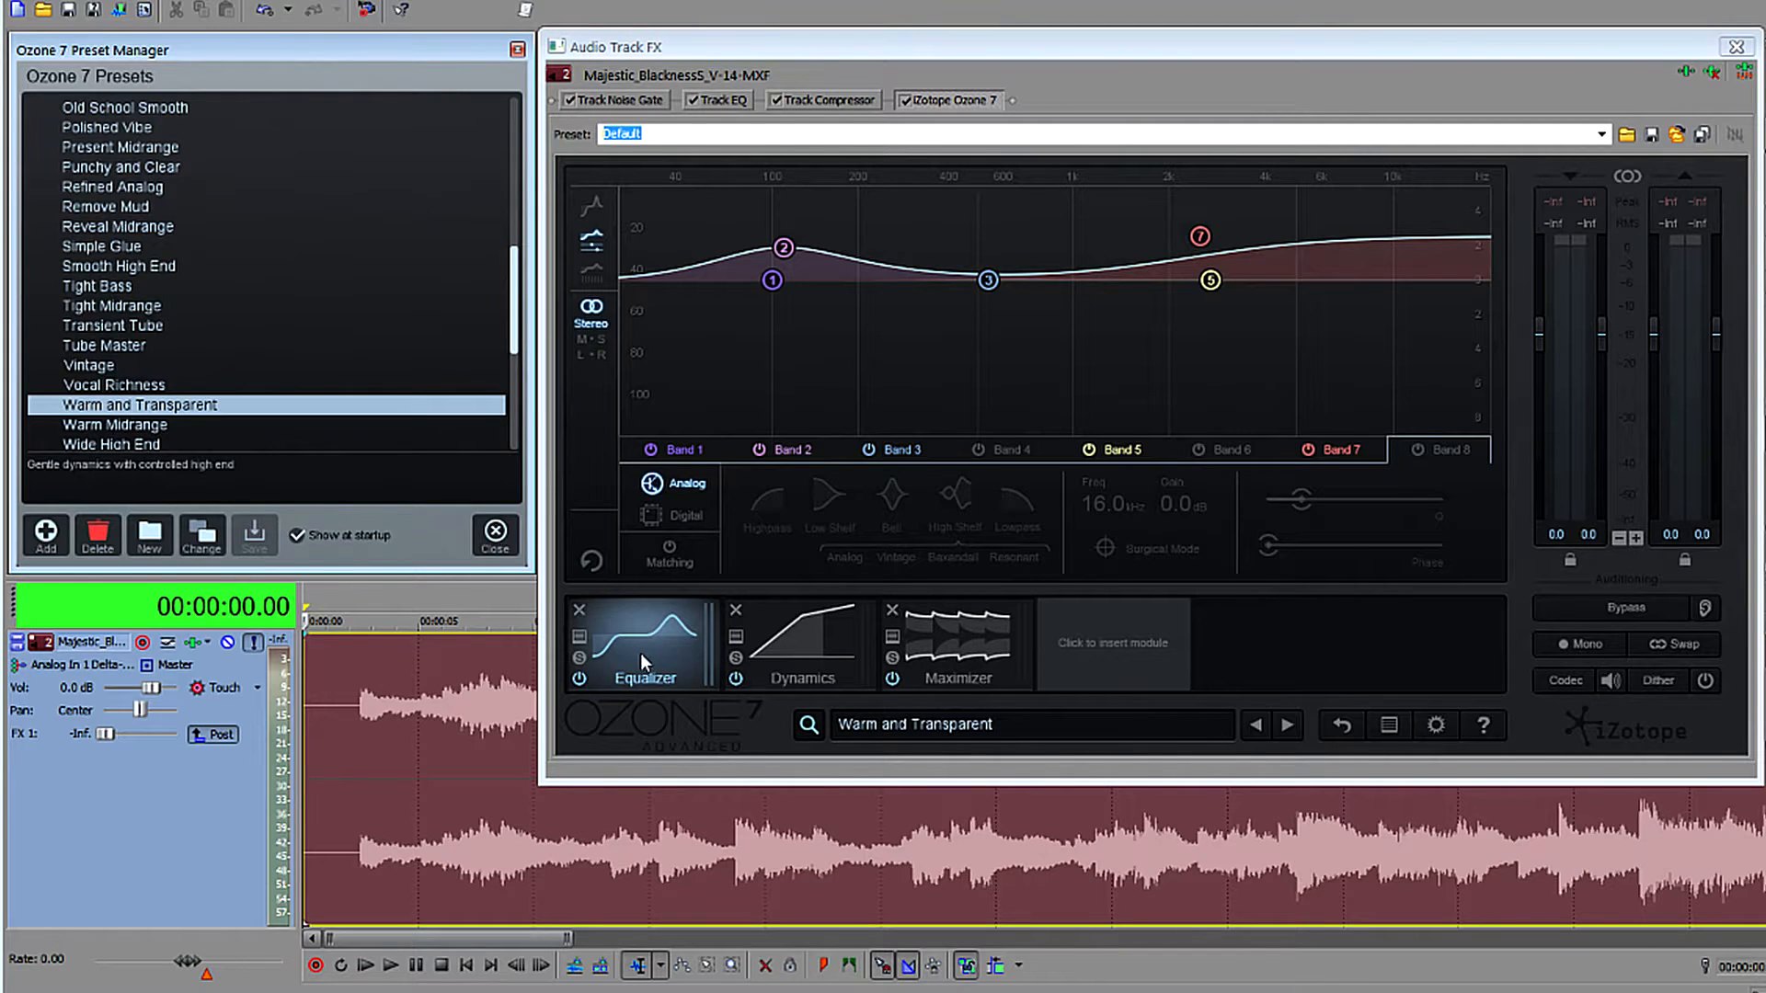
# Examine the preset's Equalizer, Dynamics and Maximizer modules and the list of modules available for insertion.
pyautogui.click(802, 648)
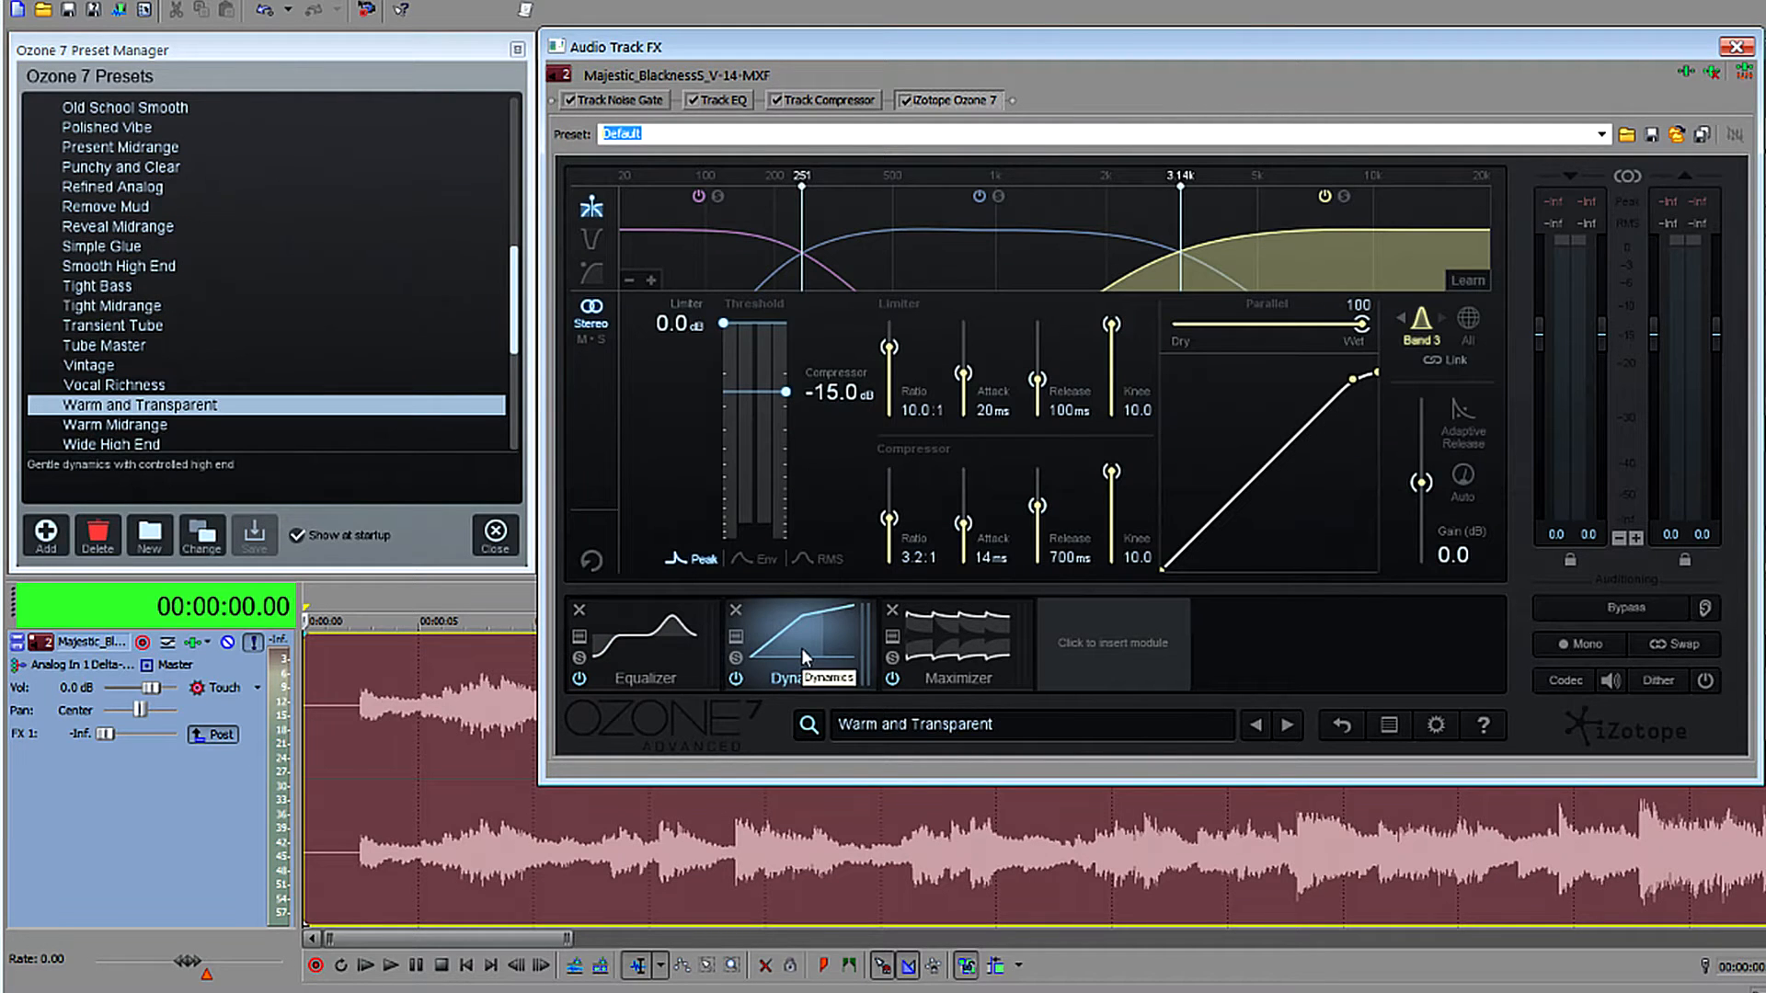
pyautogui.click(968, 648)
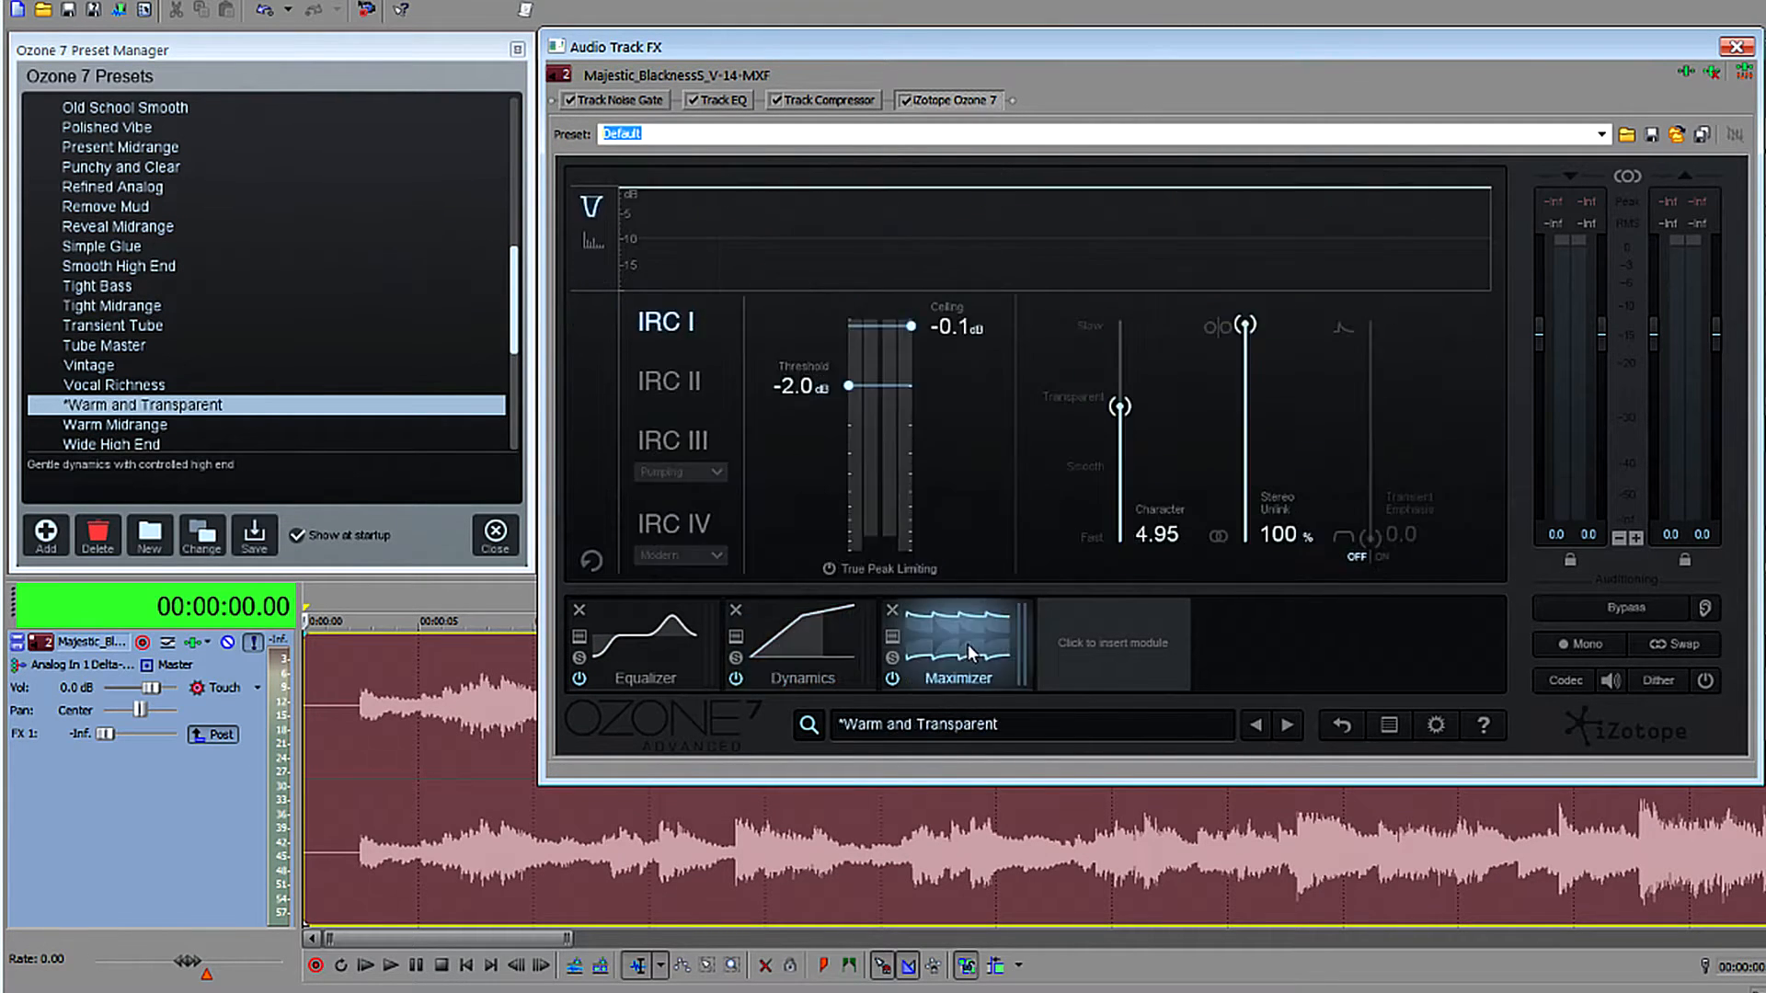
pyautogui.click(1115, 655)
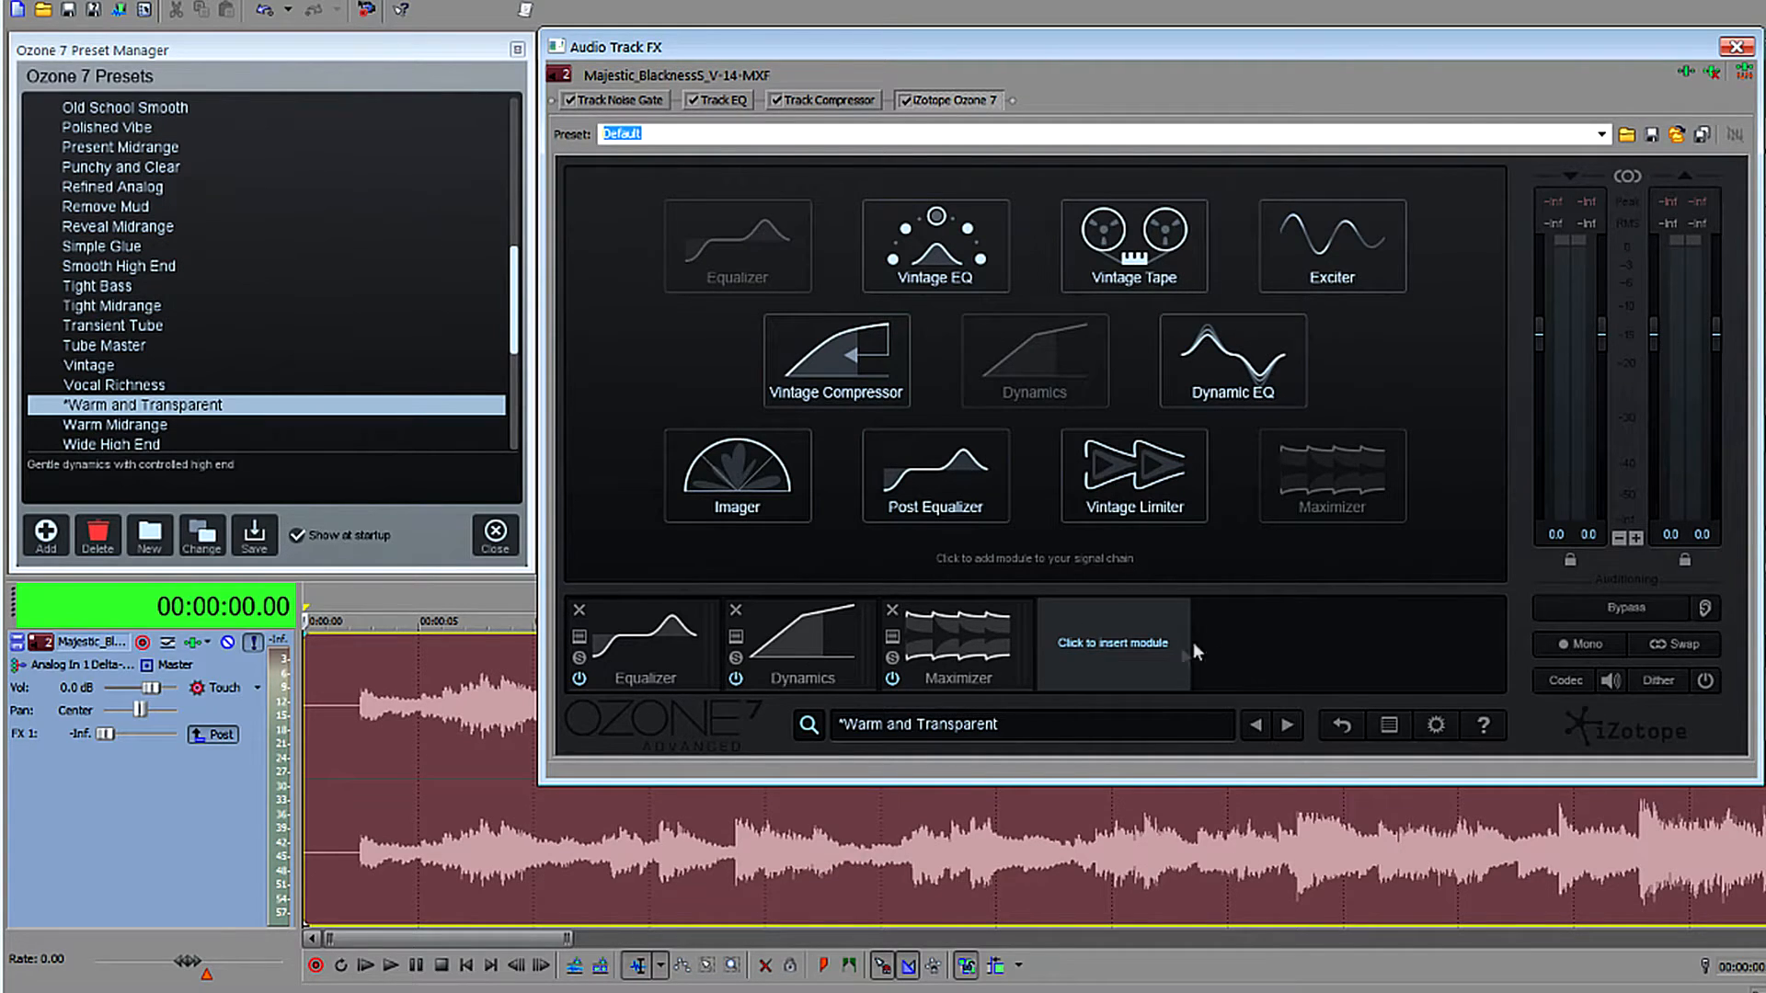
pyautogui.click(927, 653)
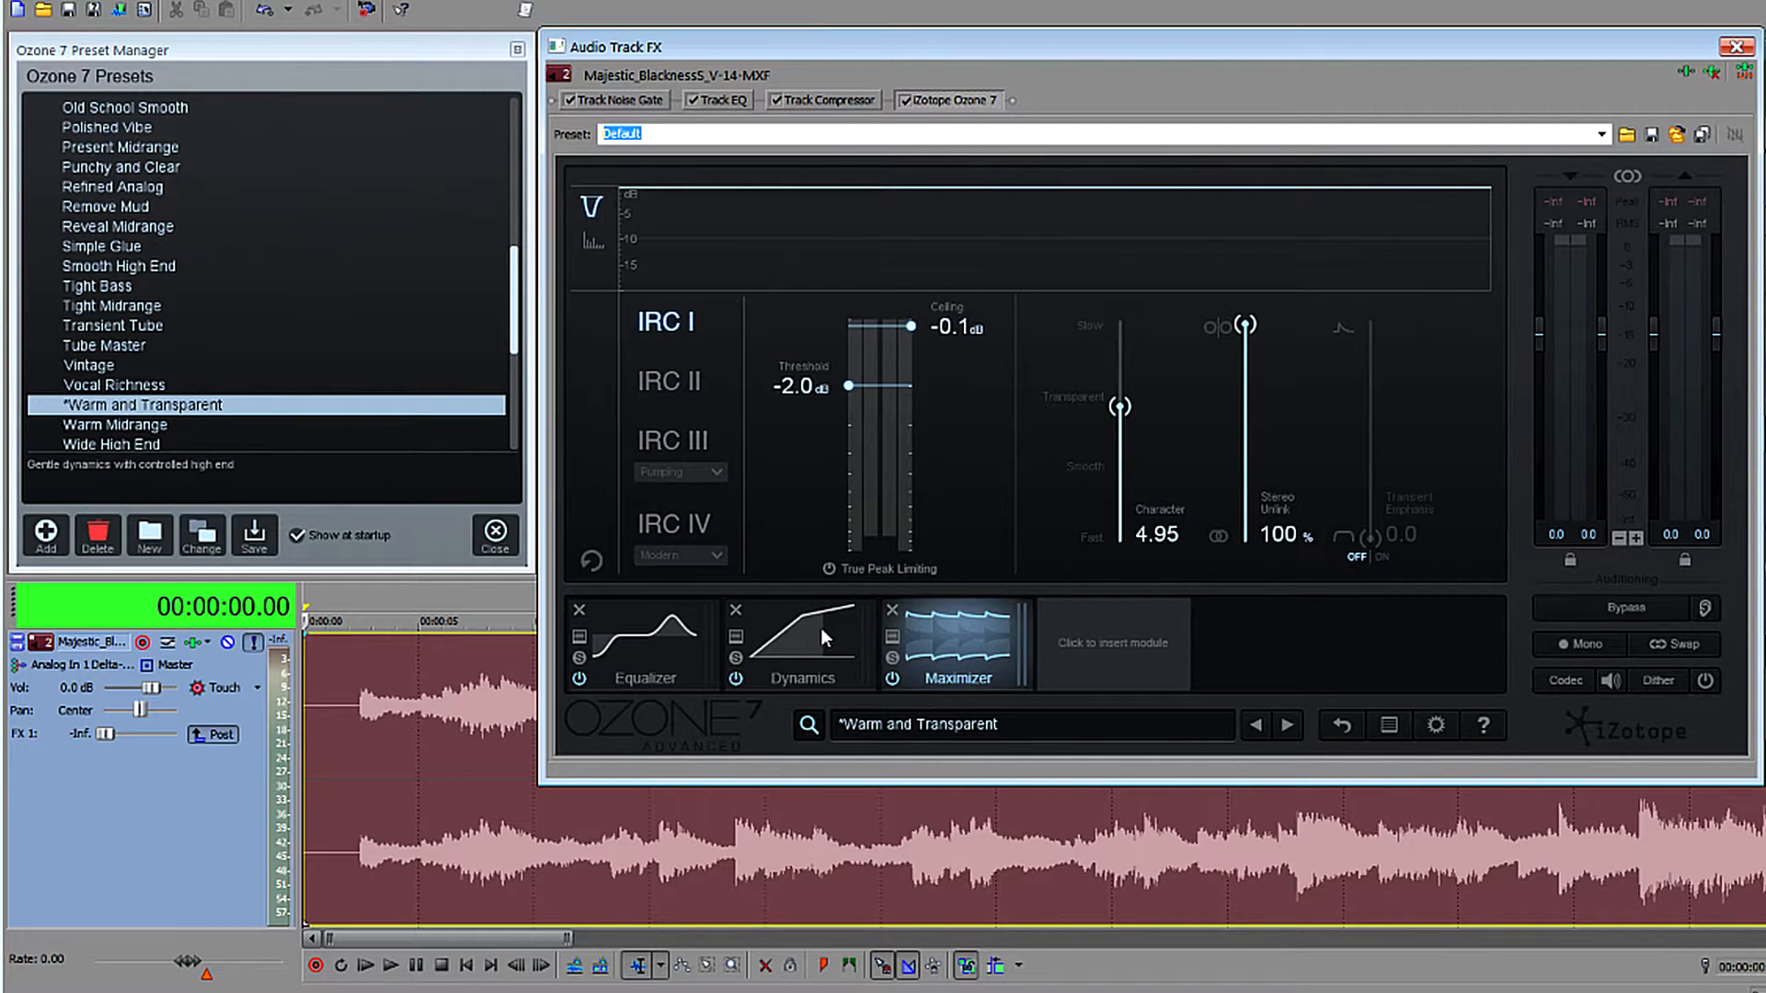
pyautogui.click(648, 643)
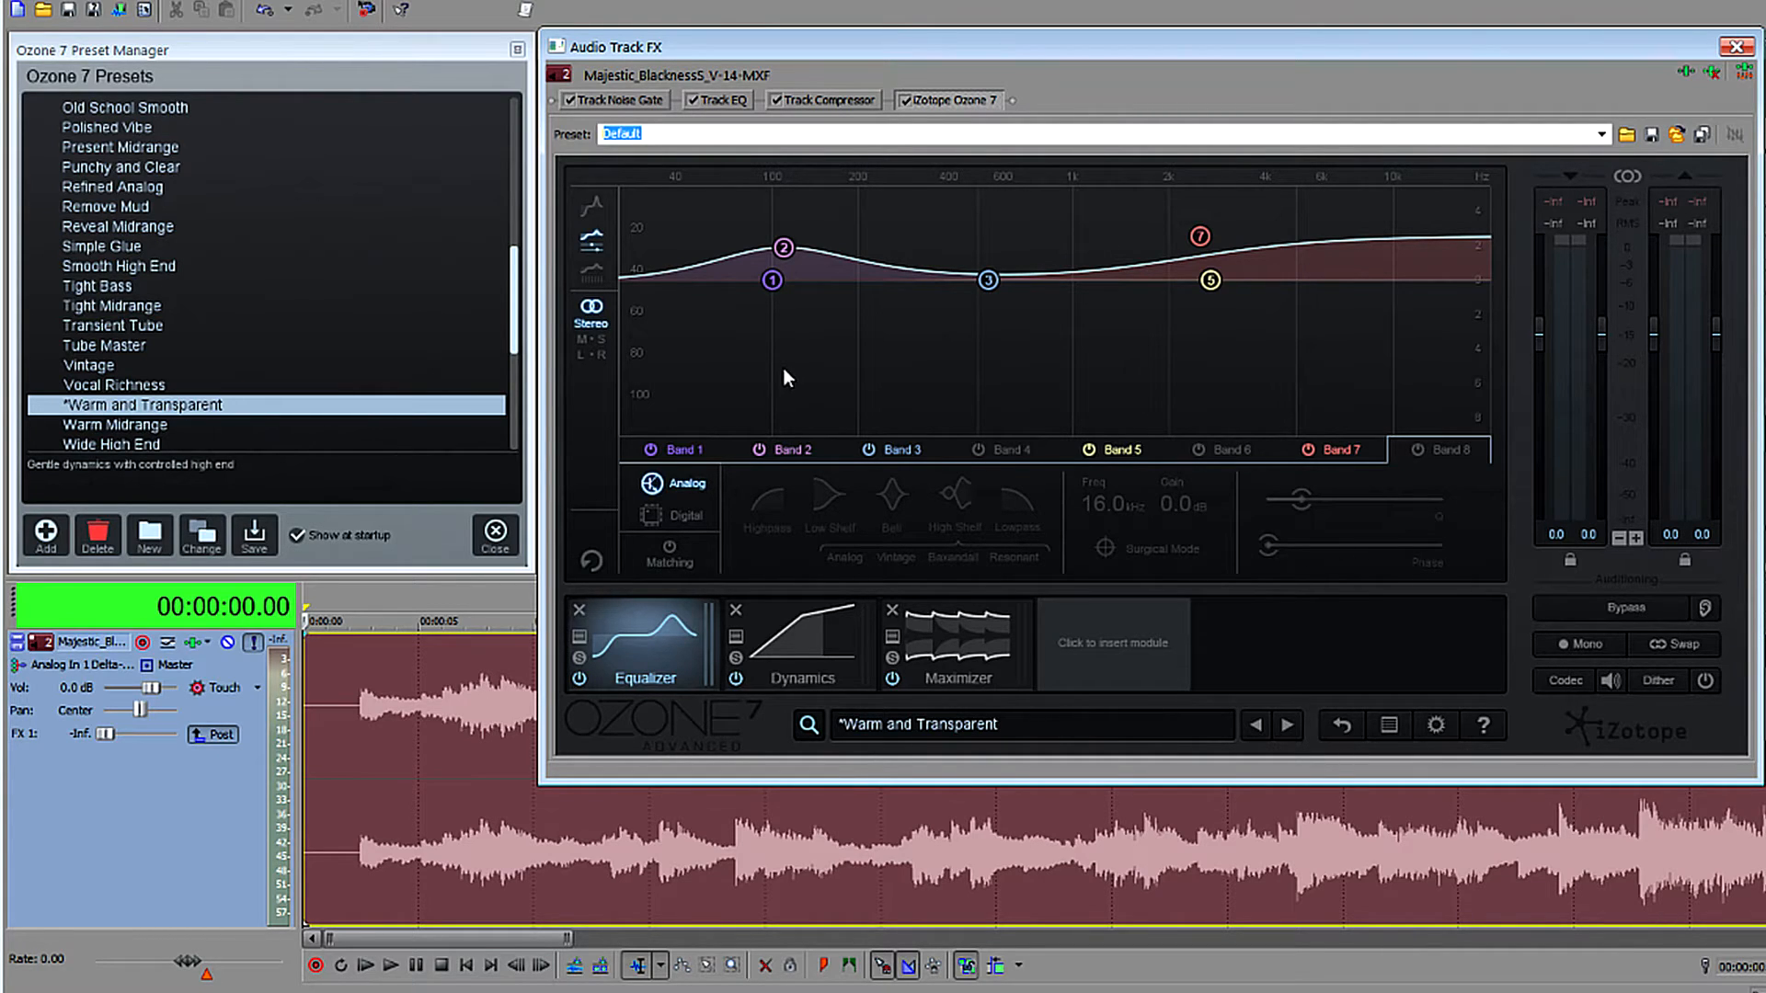
pyautogui.click(803, 642)
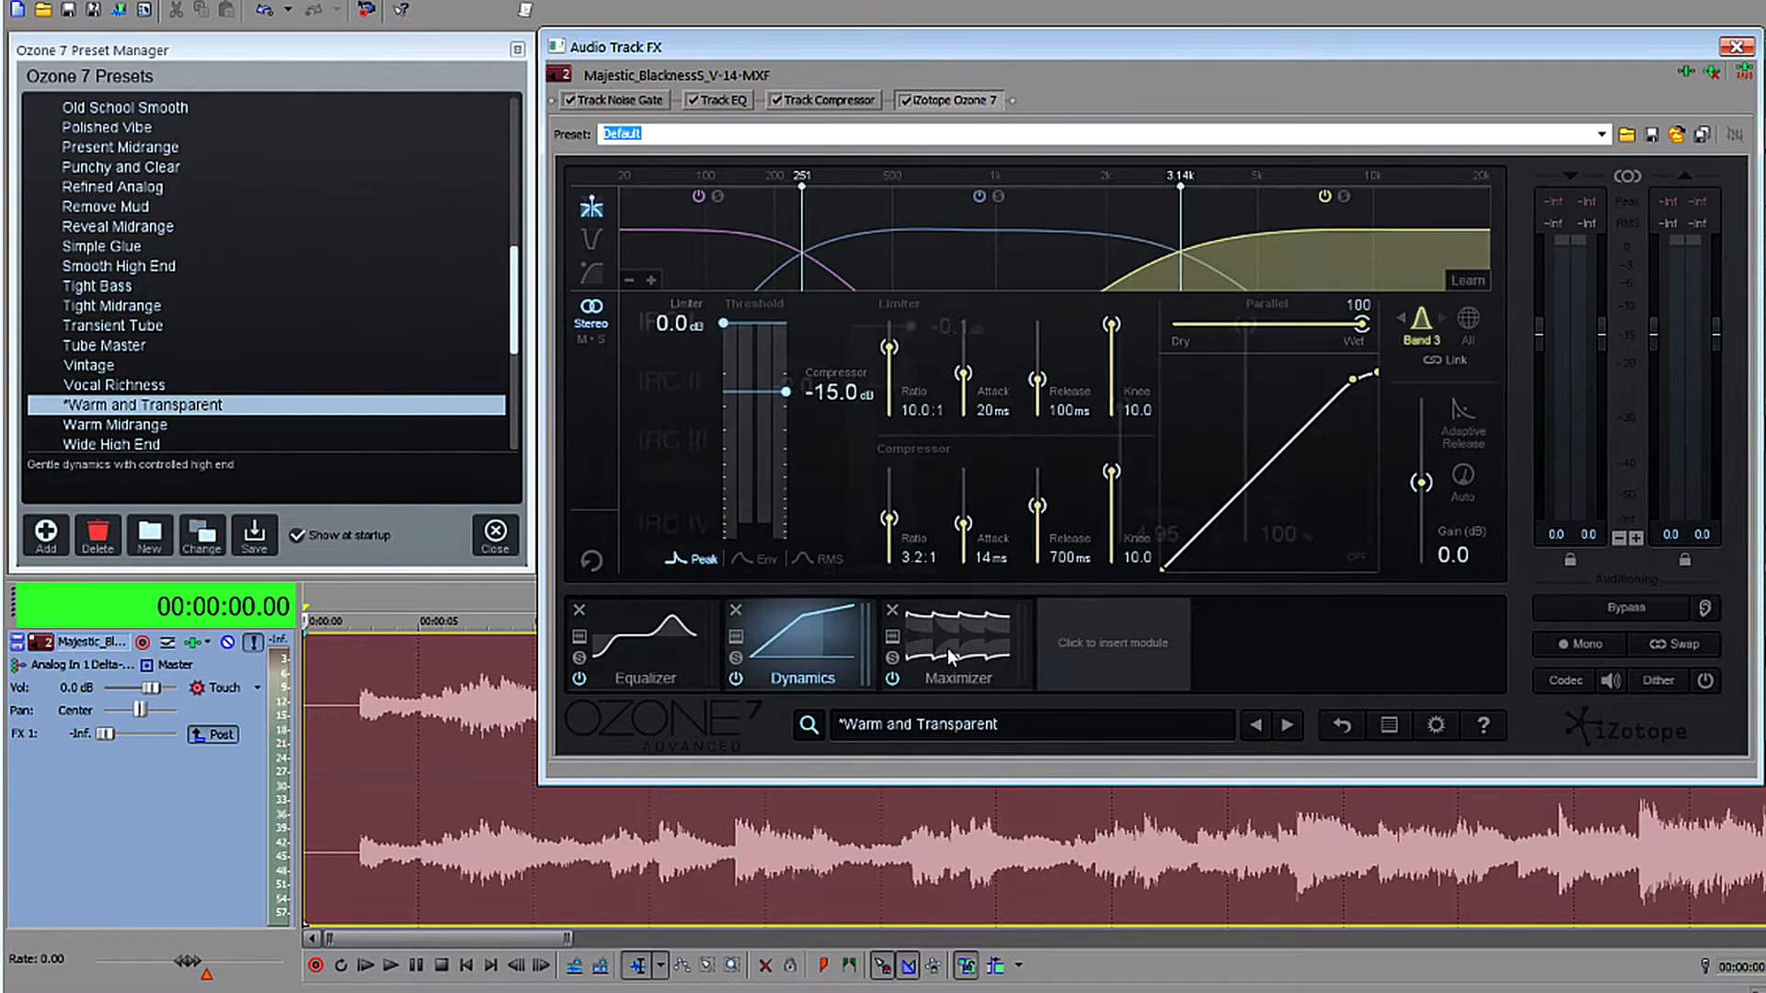
pyautogui.click(947, 651)
pyautogui.click(819, 651)
pyautogui.click(697, 652)
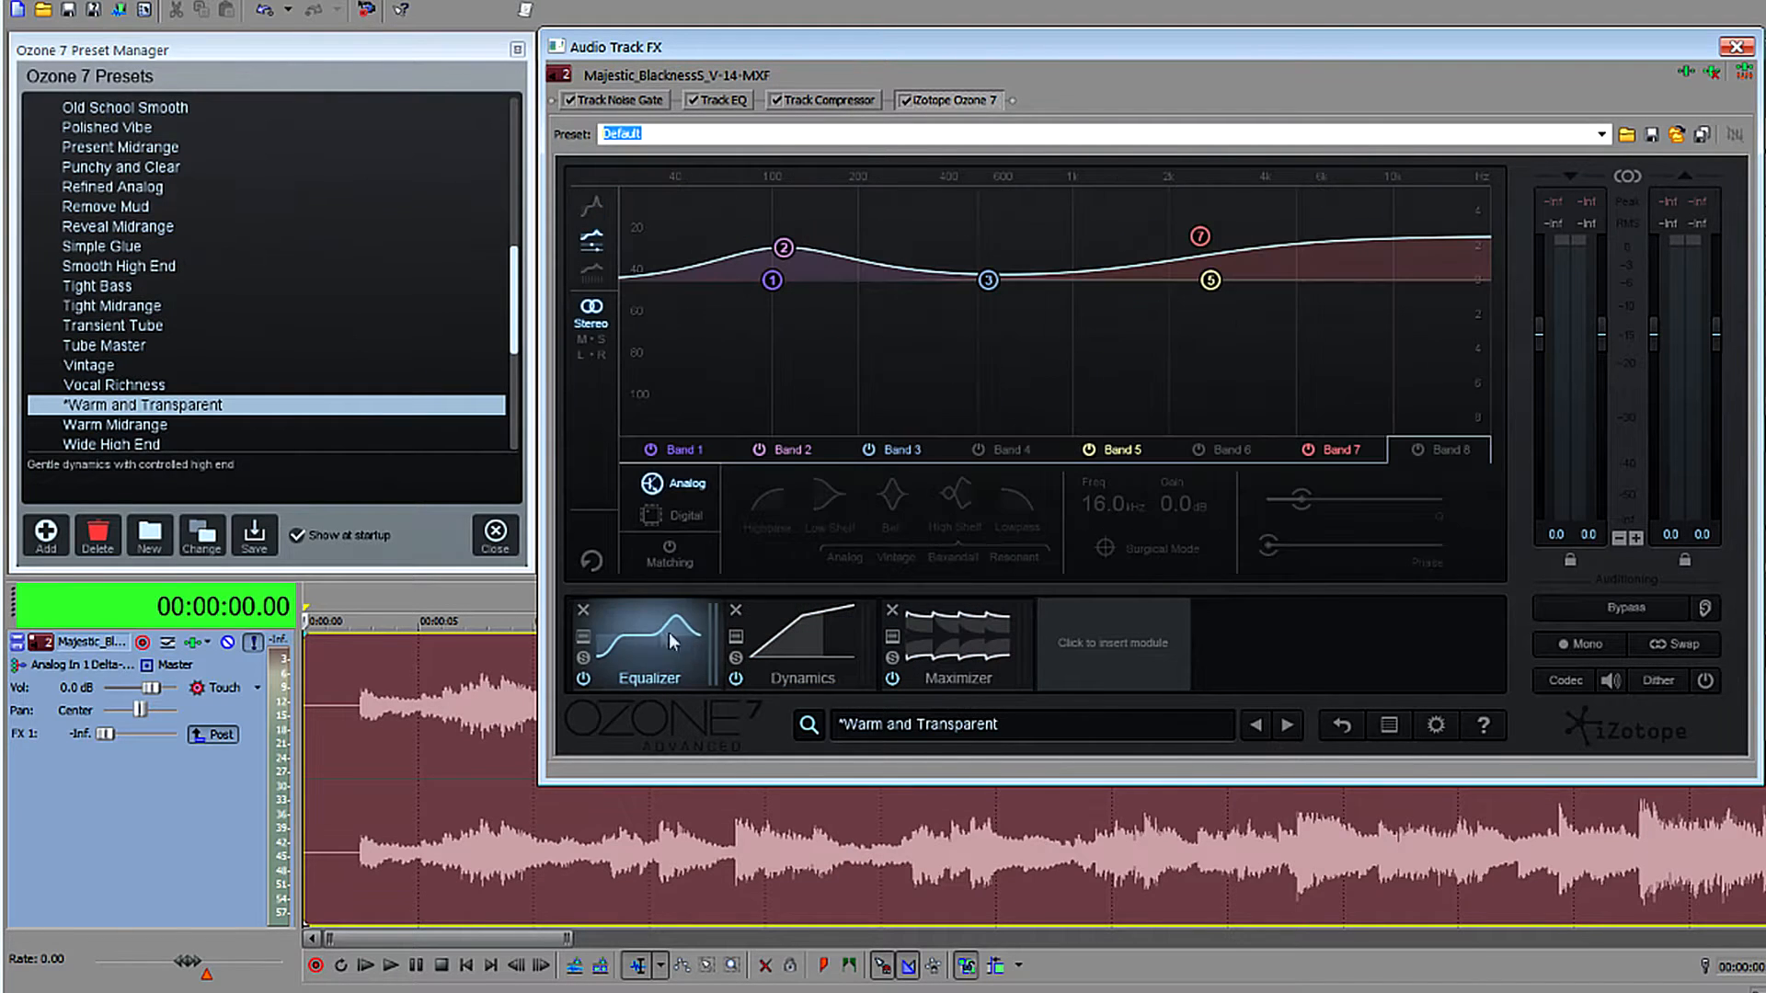
# Load the Tube Master preset and try a narrow cut on equalizer band 3 of about -5.1 dB at 502 Hz.
pyautogui.click(130, 347)
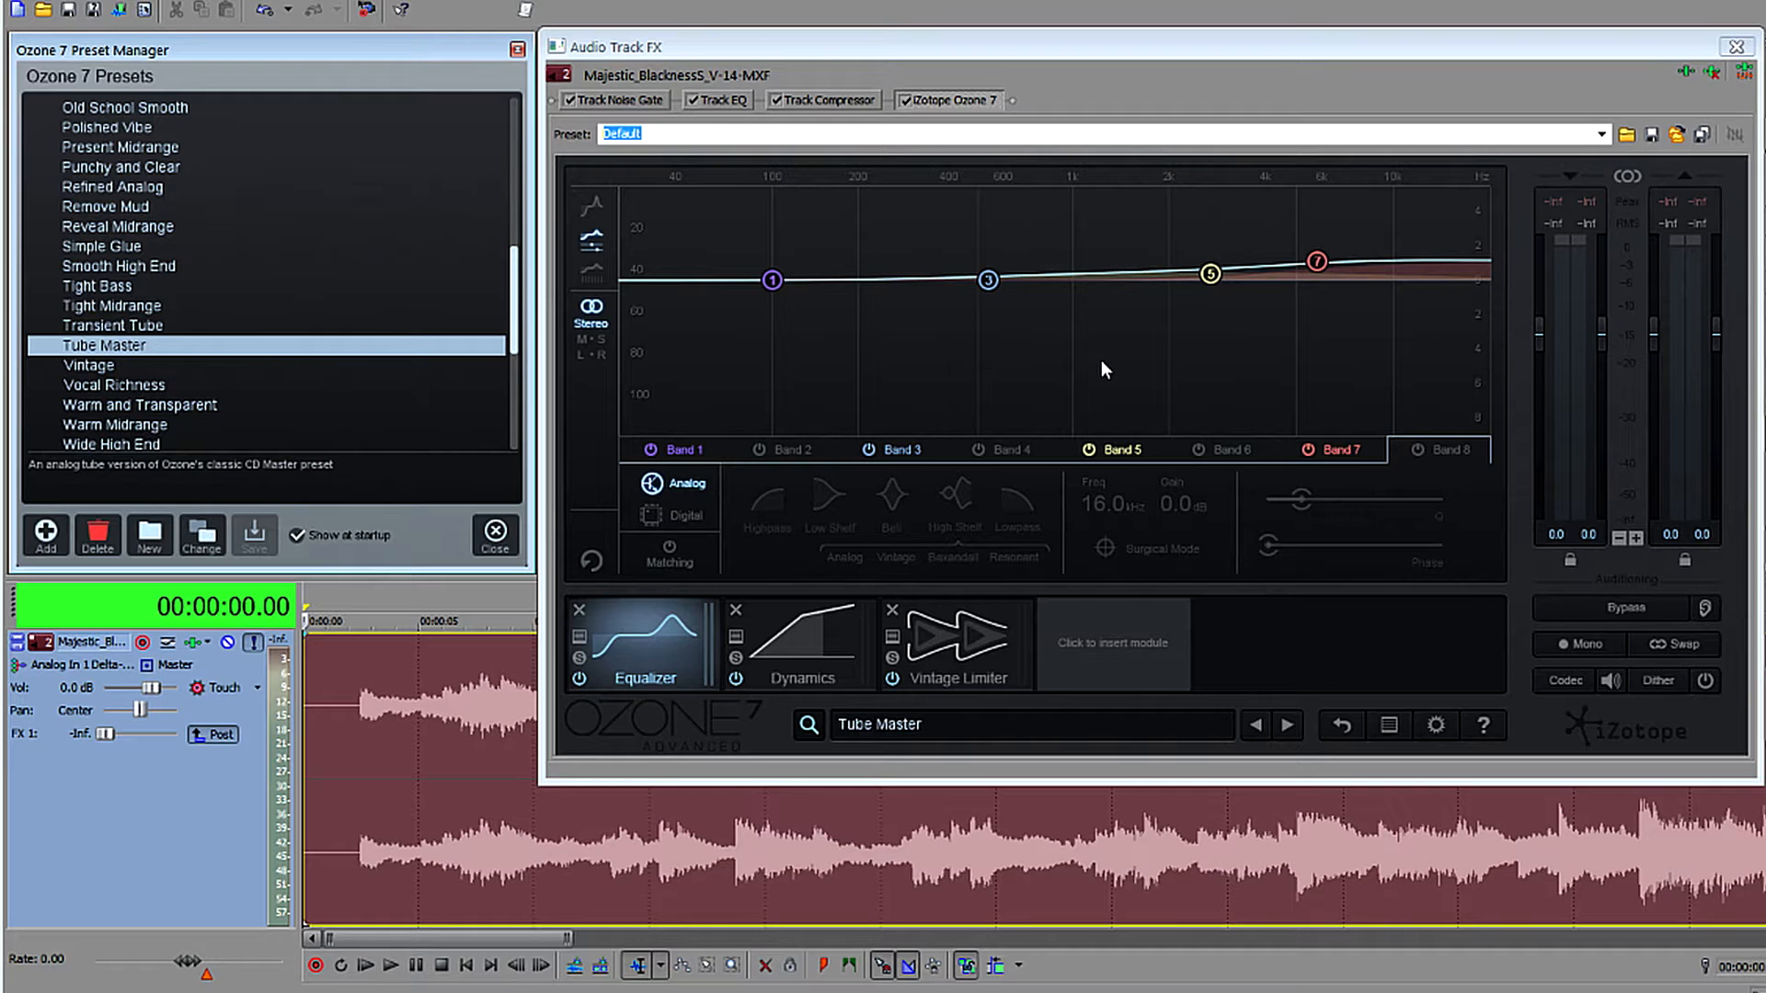
pyautogui.moveTo(988, 280); pyautogui.dragTo(987, 378)
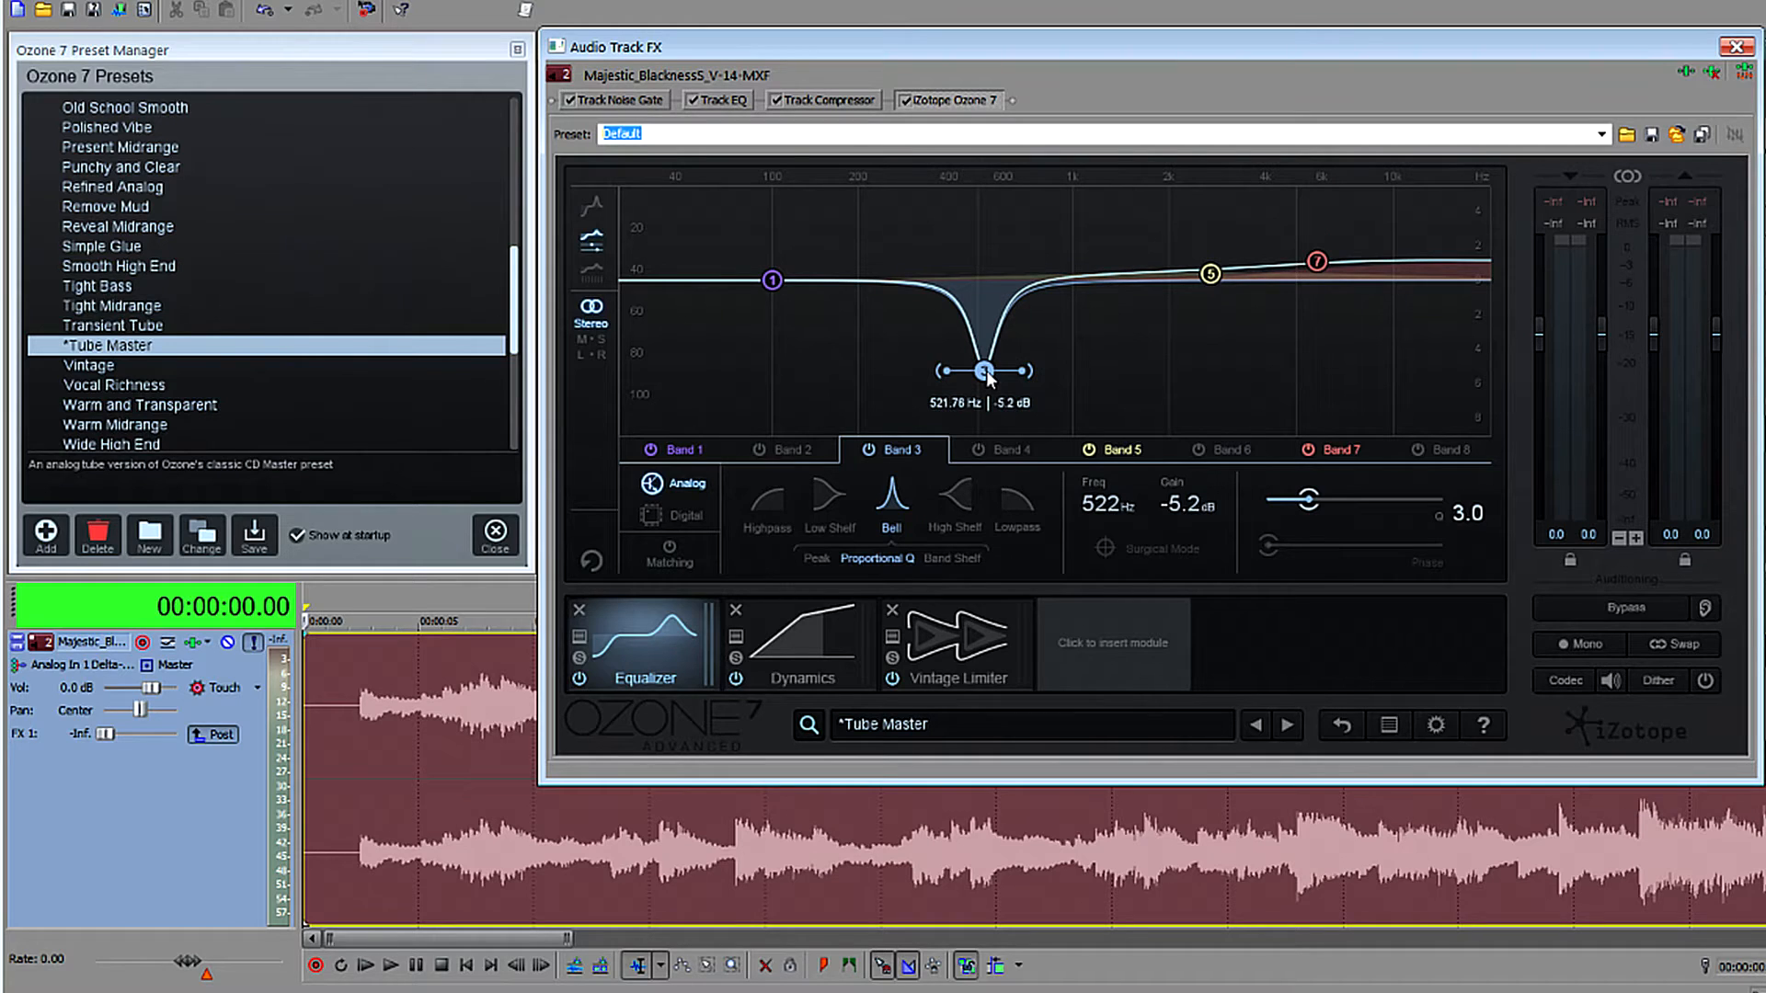
pyautogui.moveTo(988, 377); pyautogui.dragTo(982, 374)
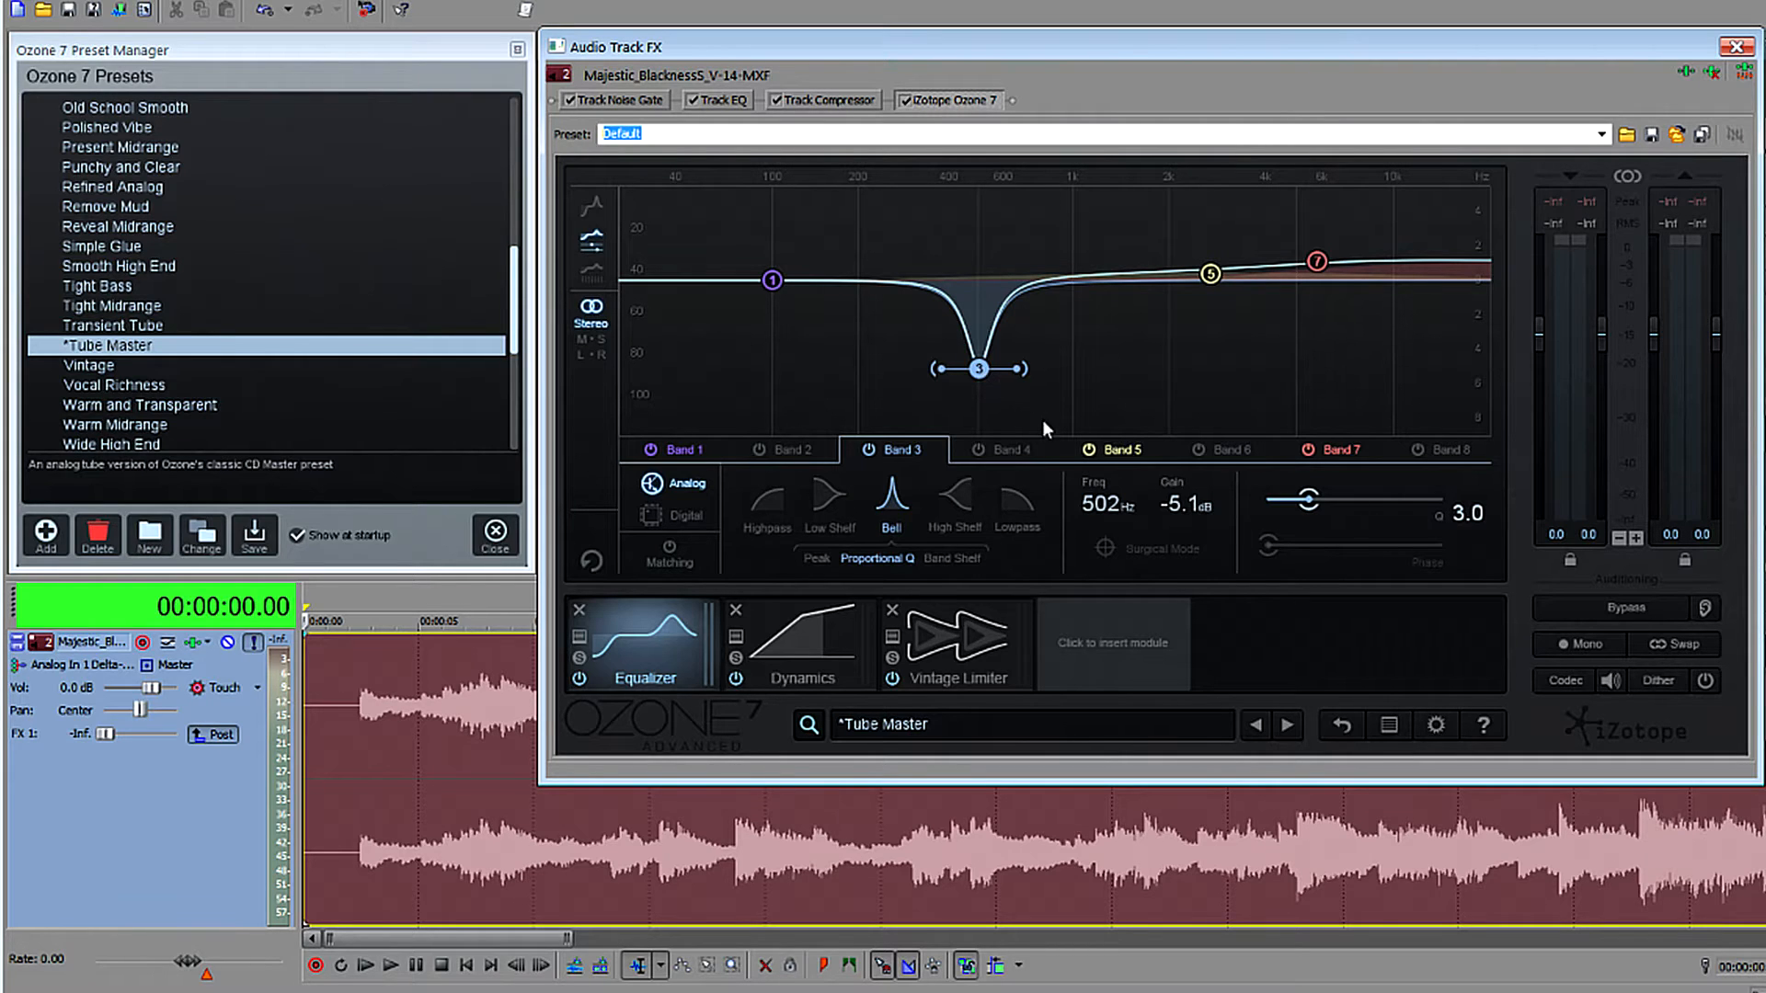
pyautogui.moveTo(1019, 369); pyautogui.dragTo(1035, 387)
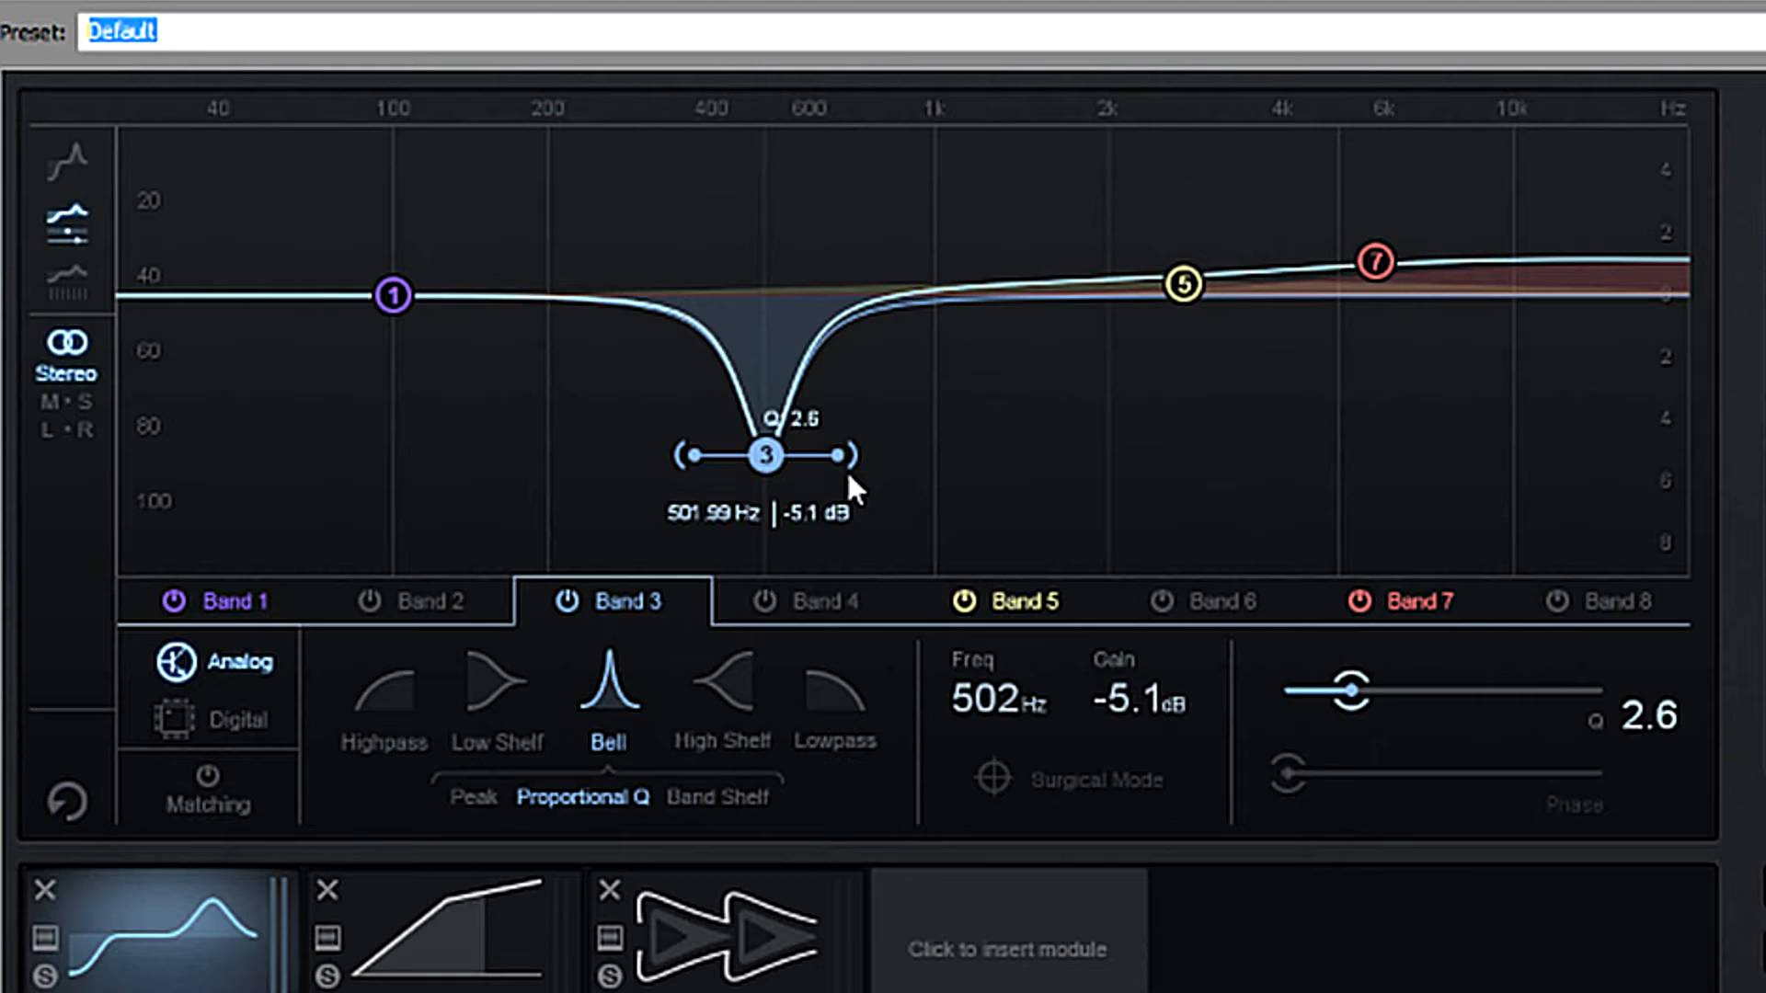
pyautogui.moveTo(864, 466); pyautogui.dragTo(811, 497)
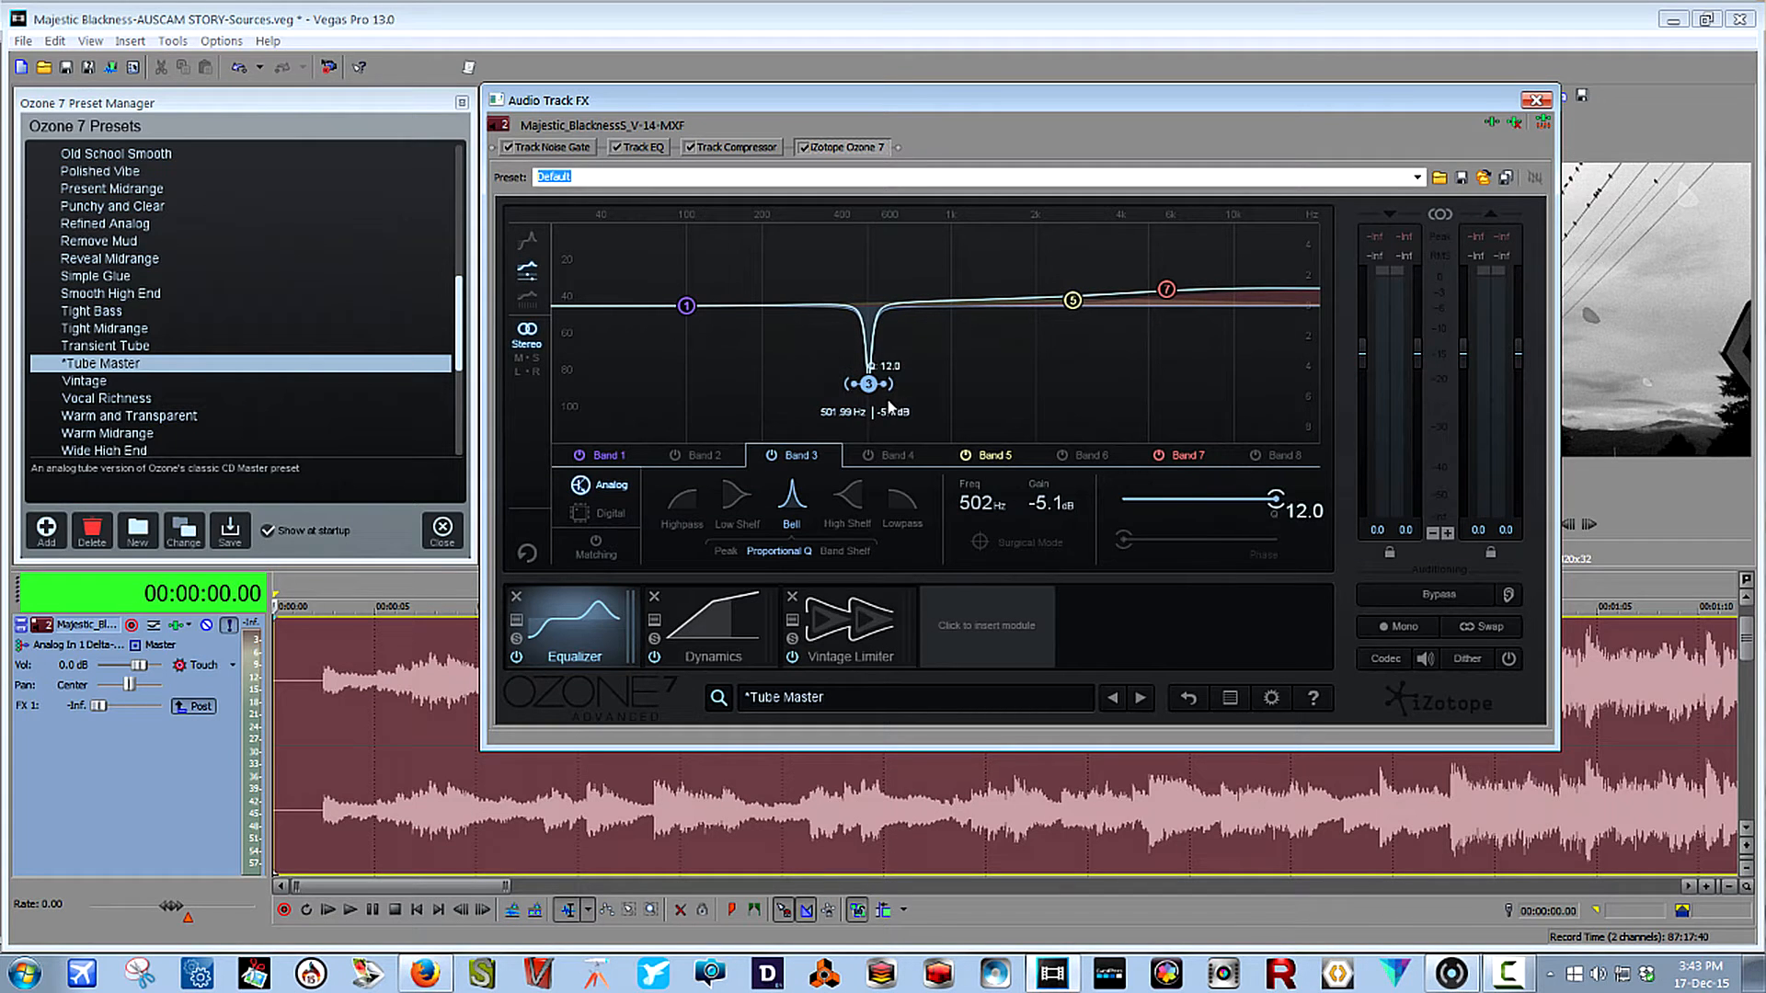
pyautogui.moveTo(889, 405); pyautogui.dragTo(871, 336)
# Restore the unmodified Tube Master preset and replace it with the Tight Bass preset.
pyautogui.click(124, 352)
pyautogui.click(109, 368)
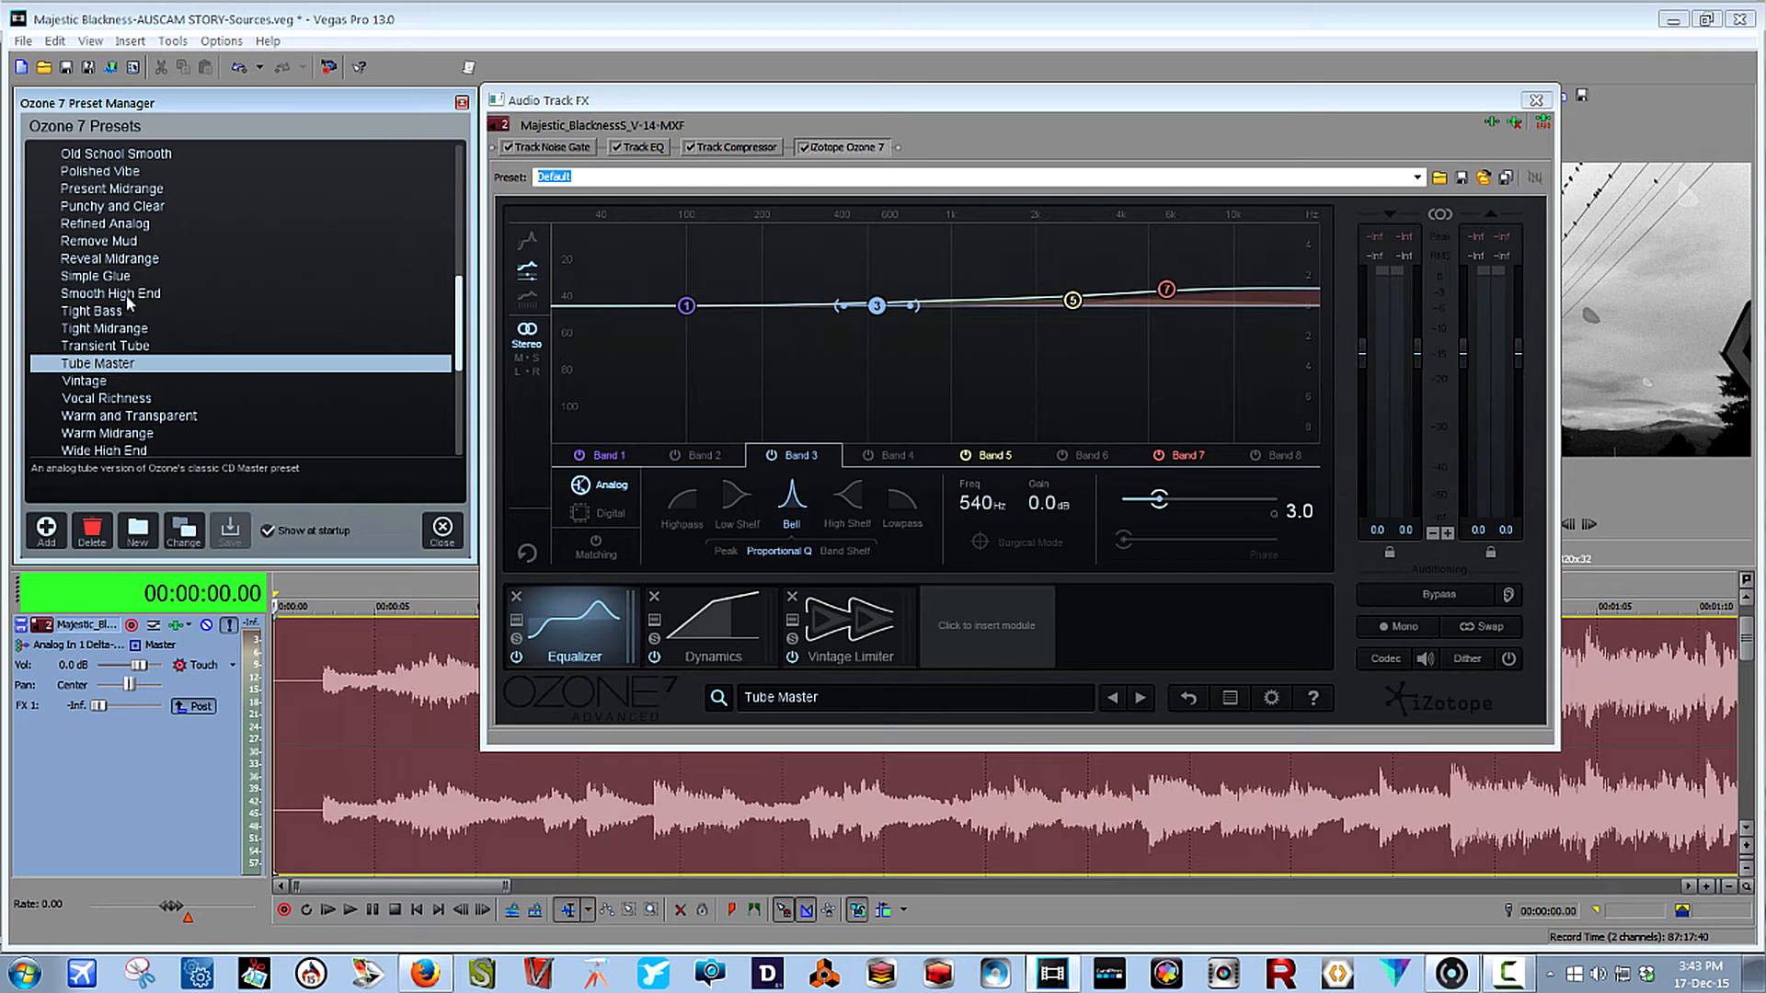
pyautogui.click(117, 314)
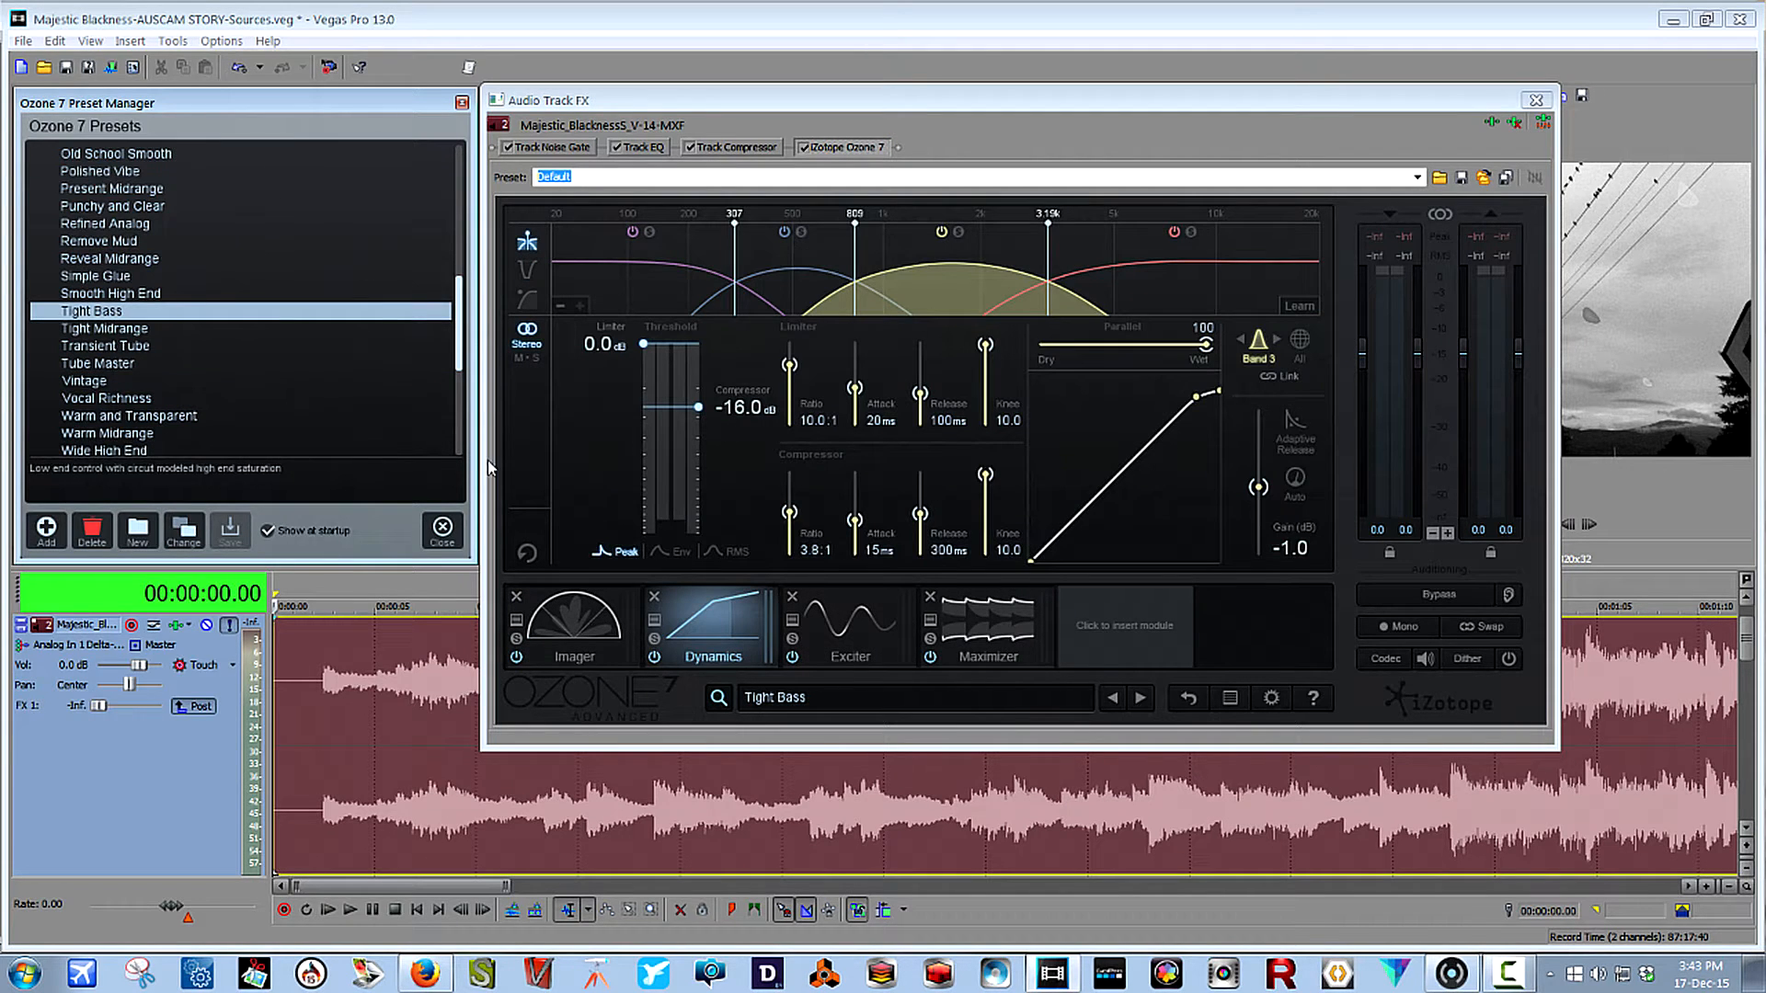
# Examine the Imager, Dynamics, Exciter and Maximizer modules of the Tight Bass preset.
pyautogui.click(577, 658)
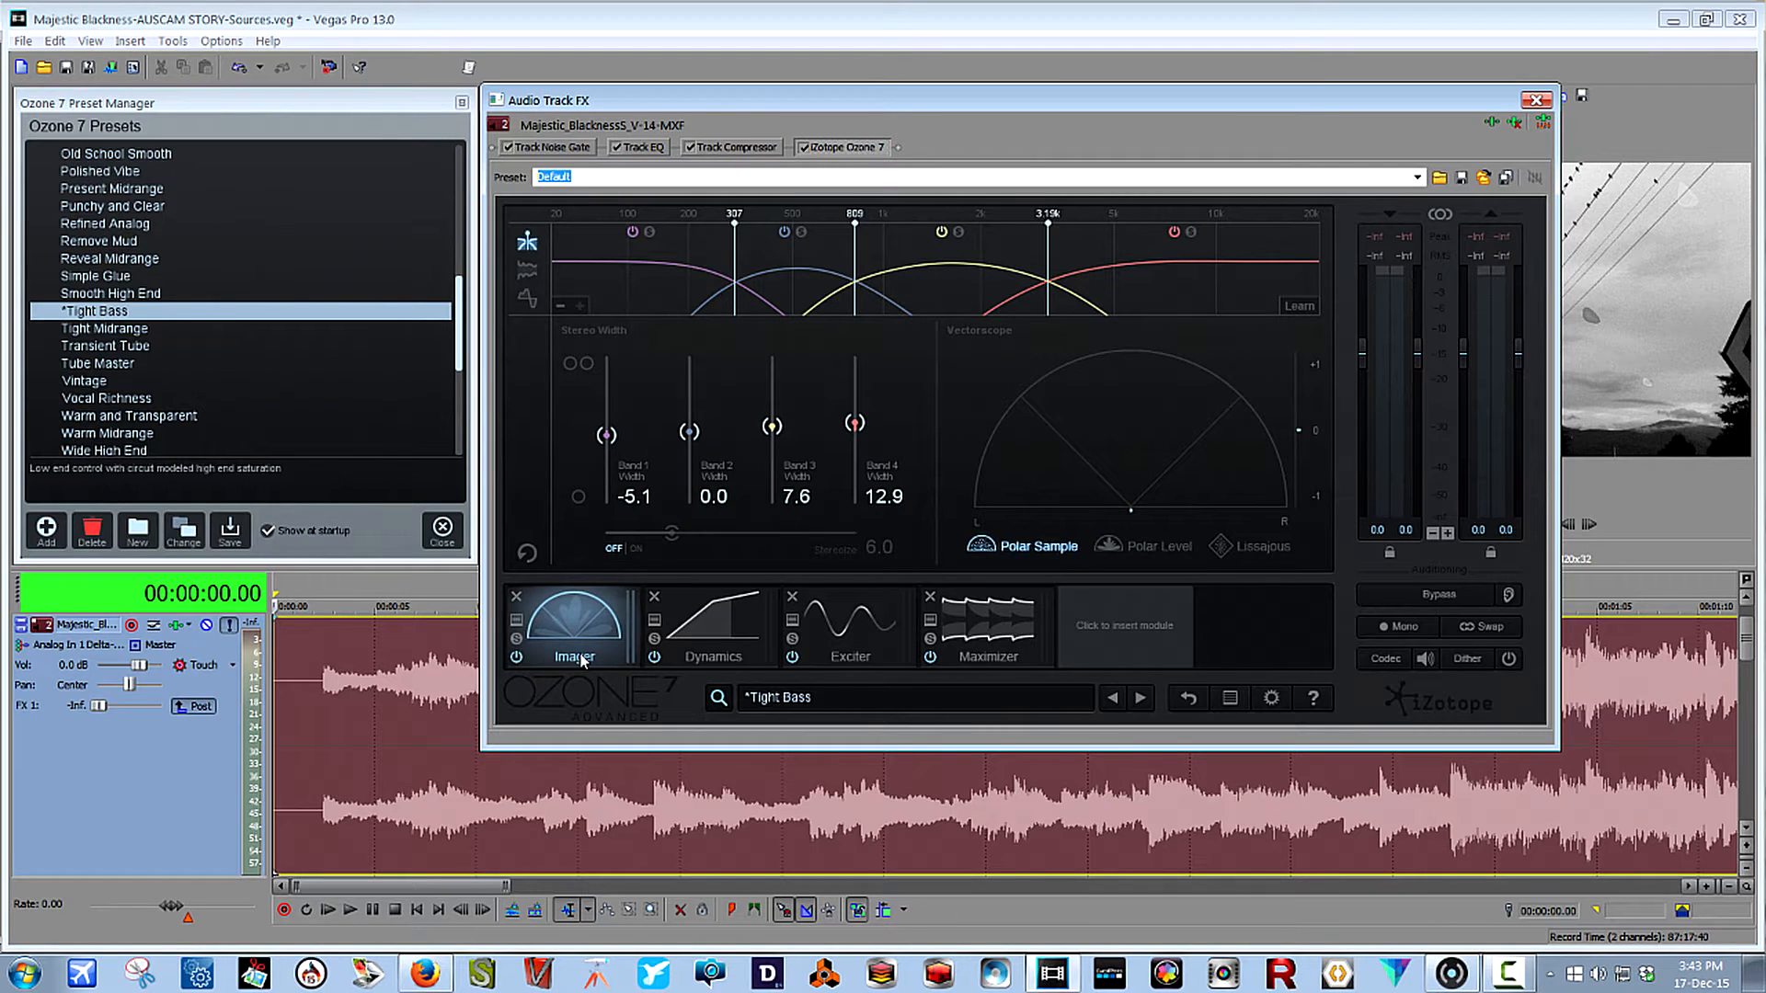
pyautogui.click(704, 633)
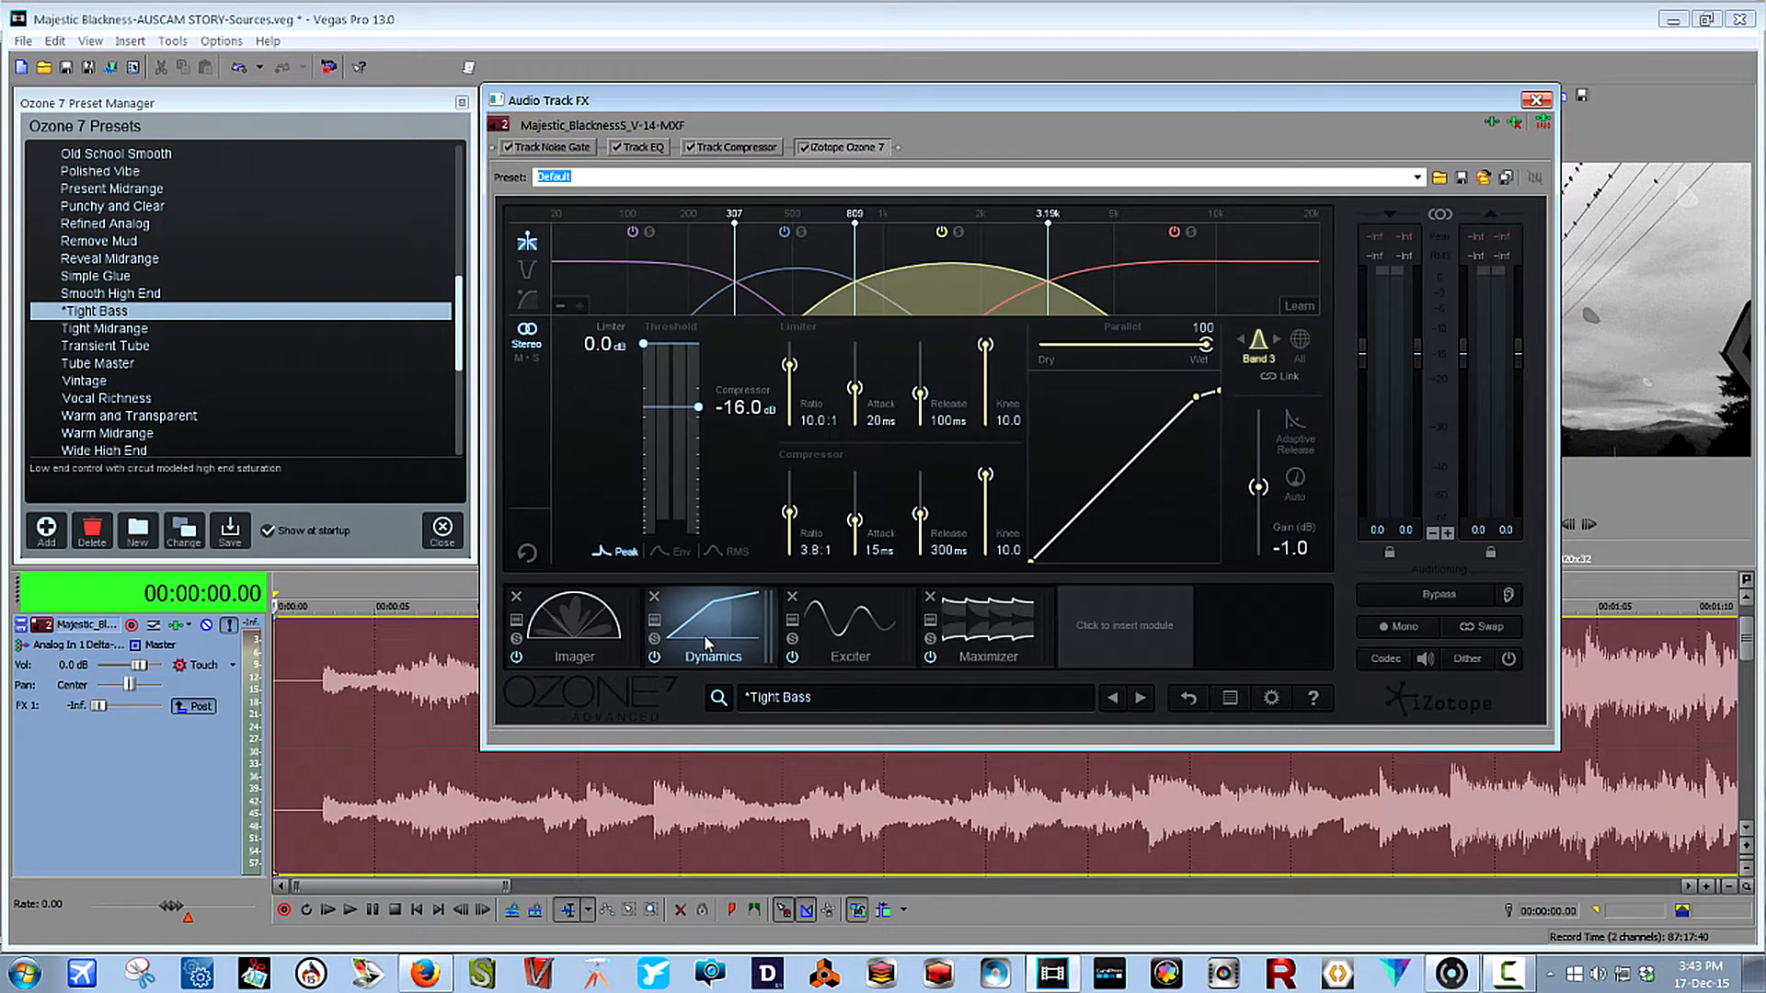
pyautogui.click(857, 635)
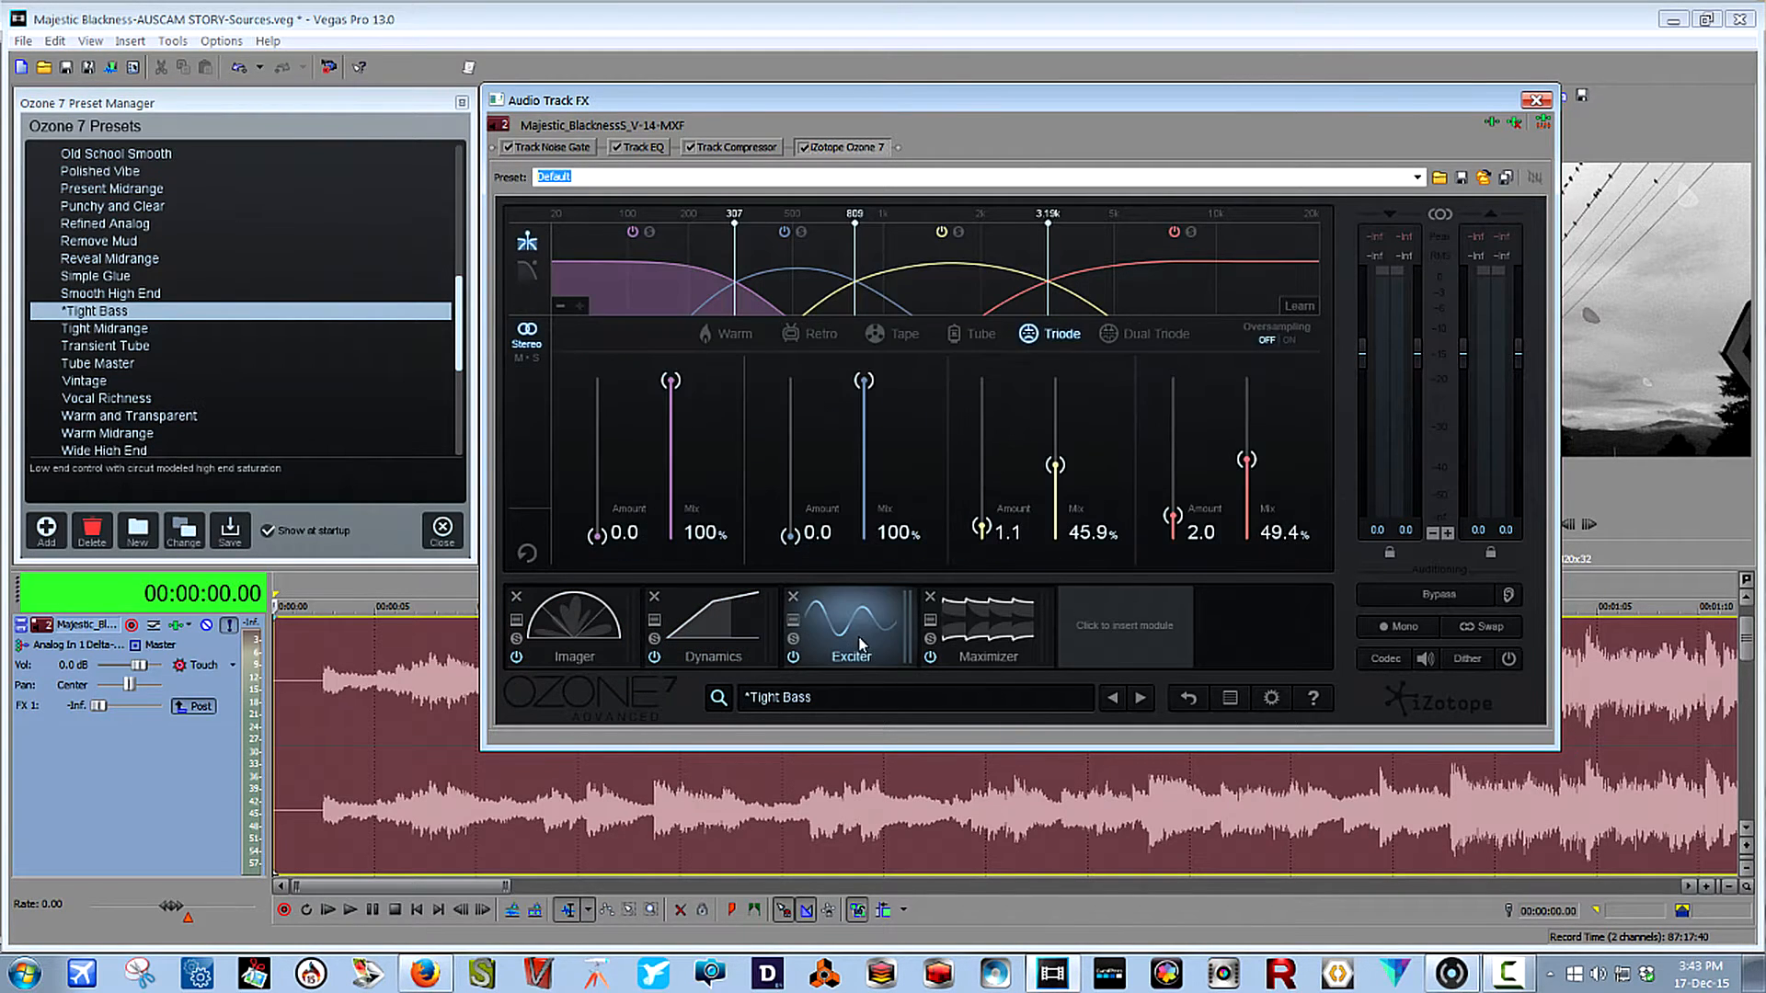
pyautogui.click(1000, 639)
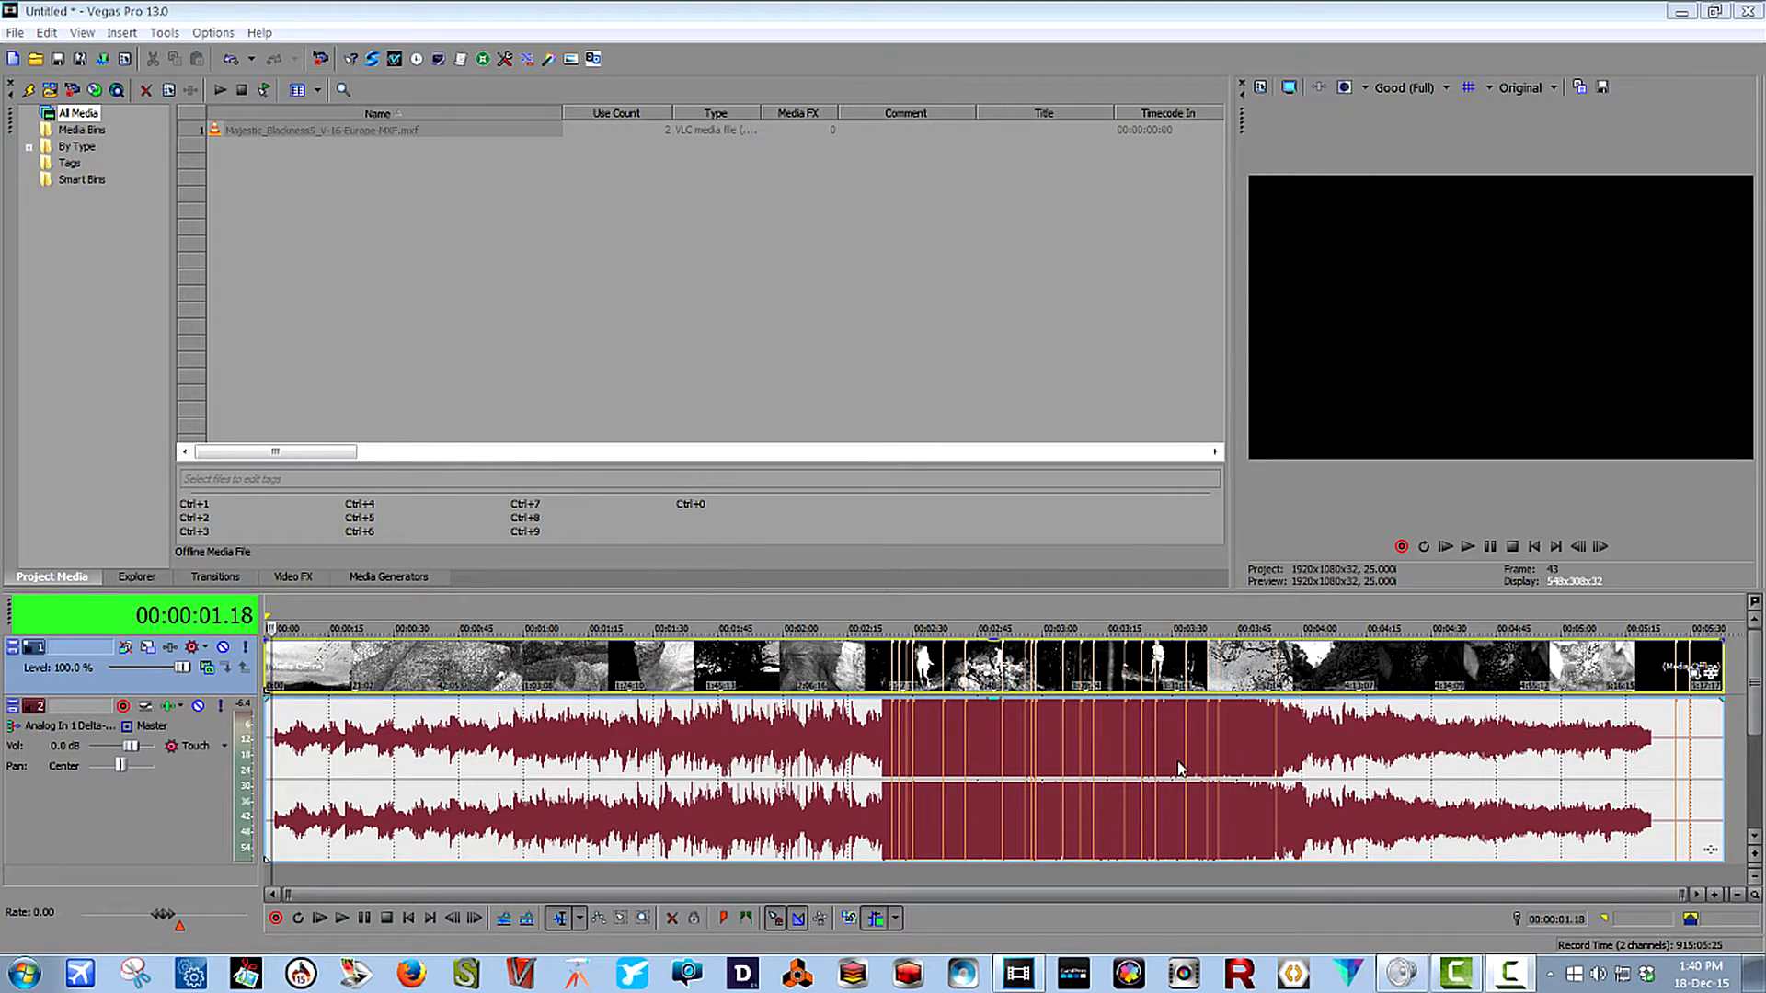
# Play the unprocessed audio event from the start of the timeline for about ten seconds and pause.
pyautogui.click(270, 810)
pyautogui.click(342, 918)
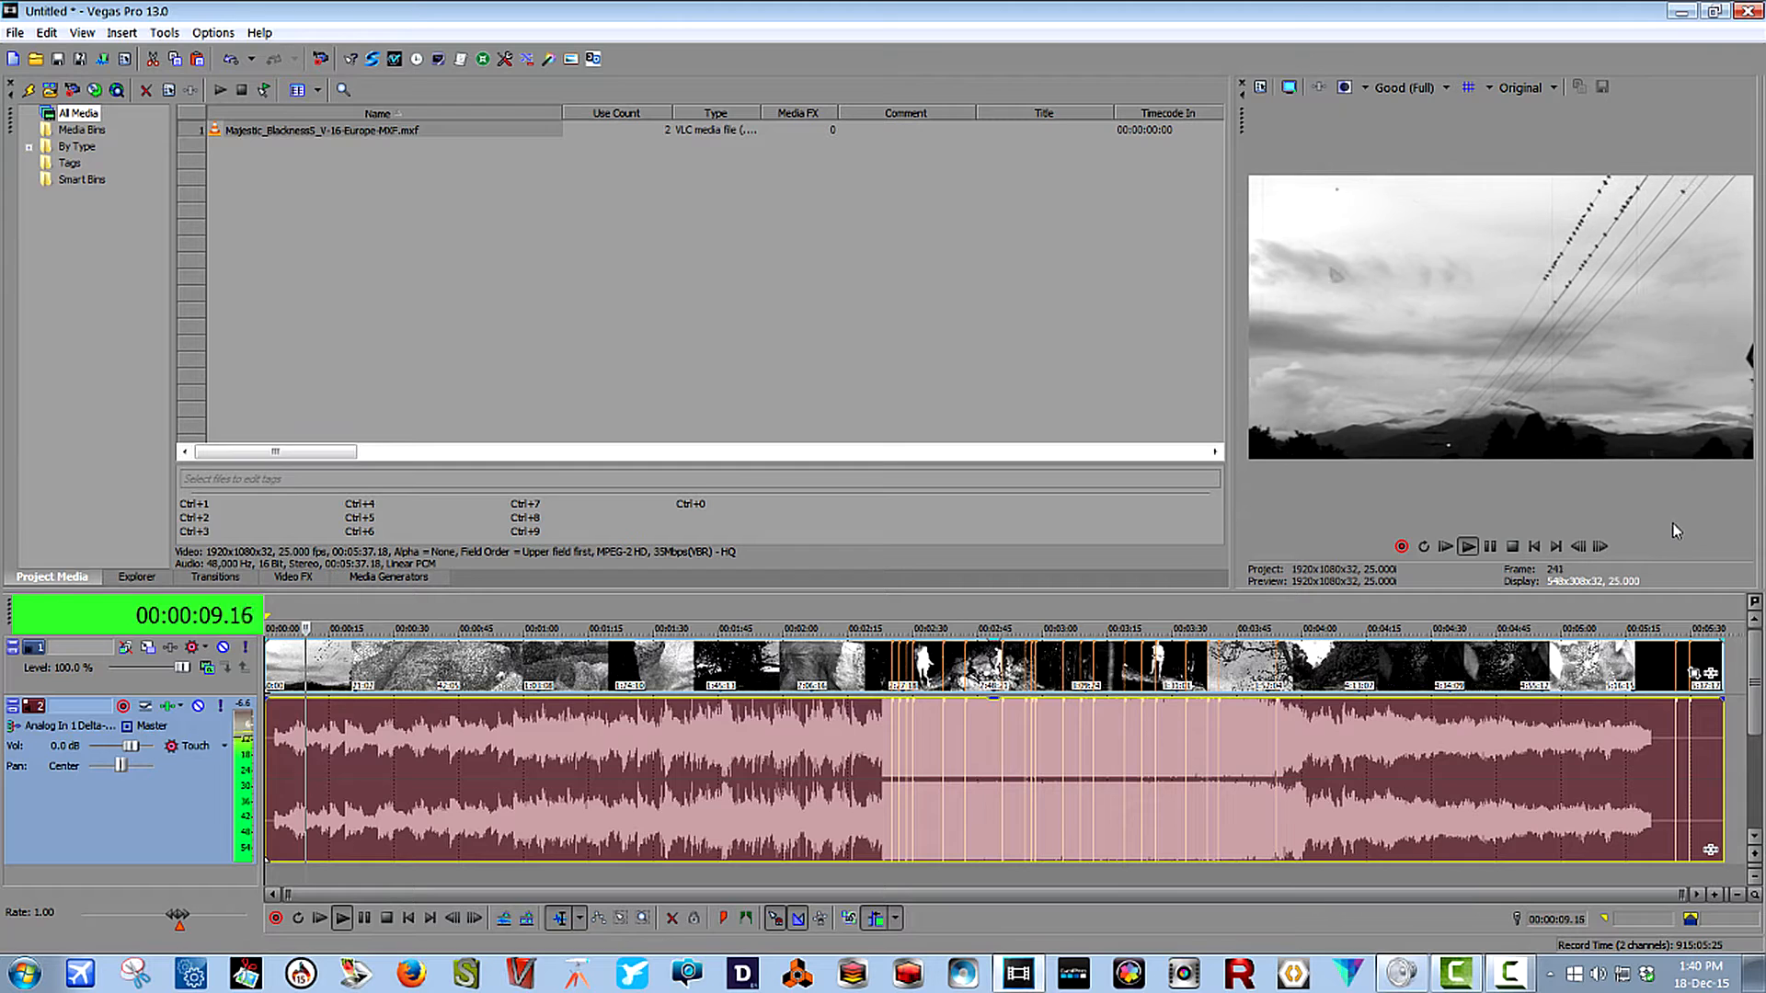
pyautogui.press('Return')
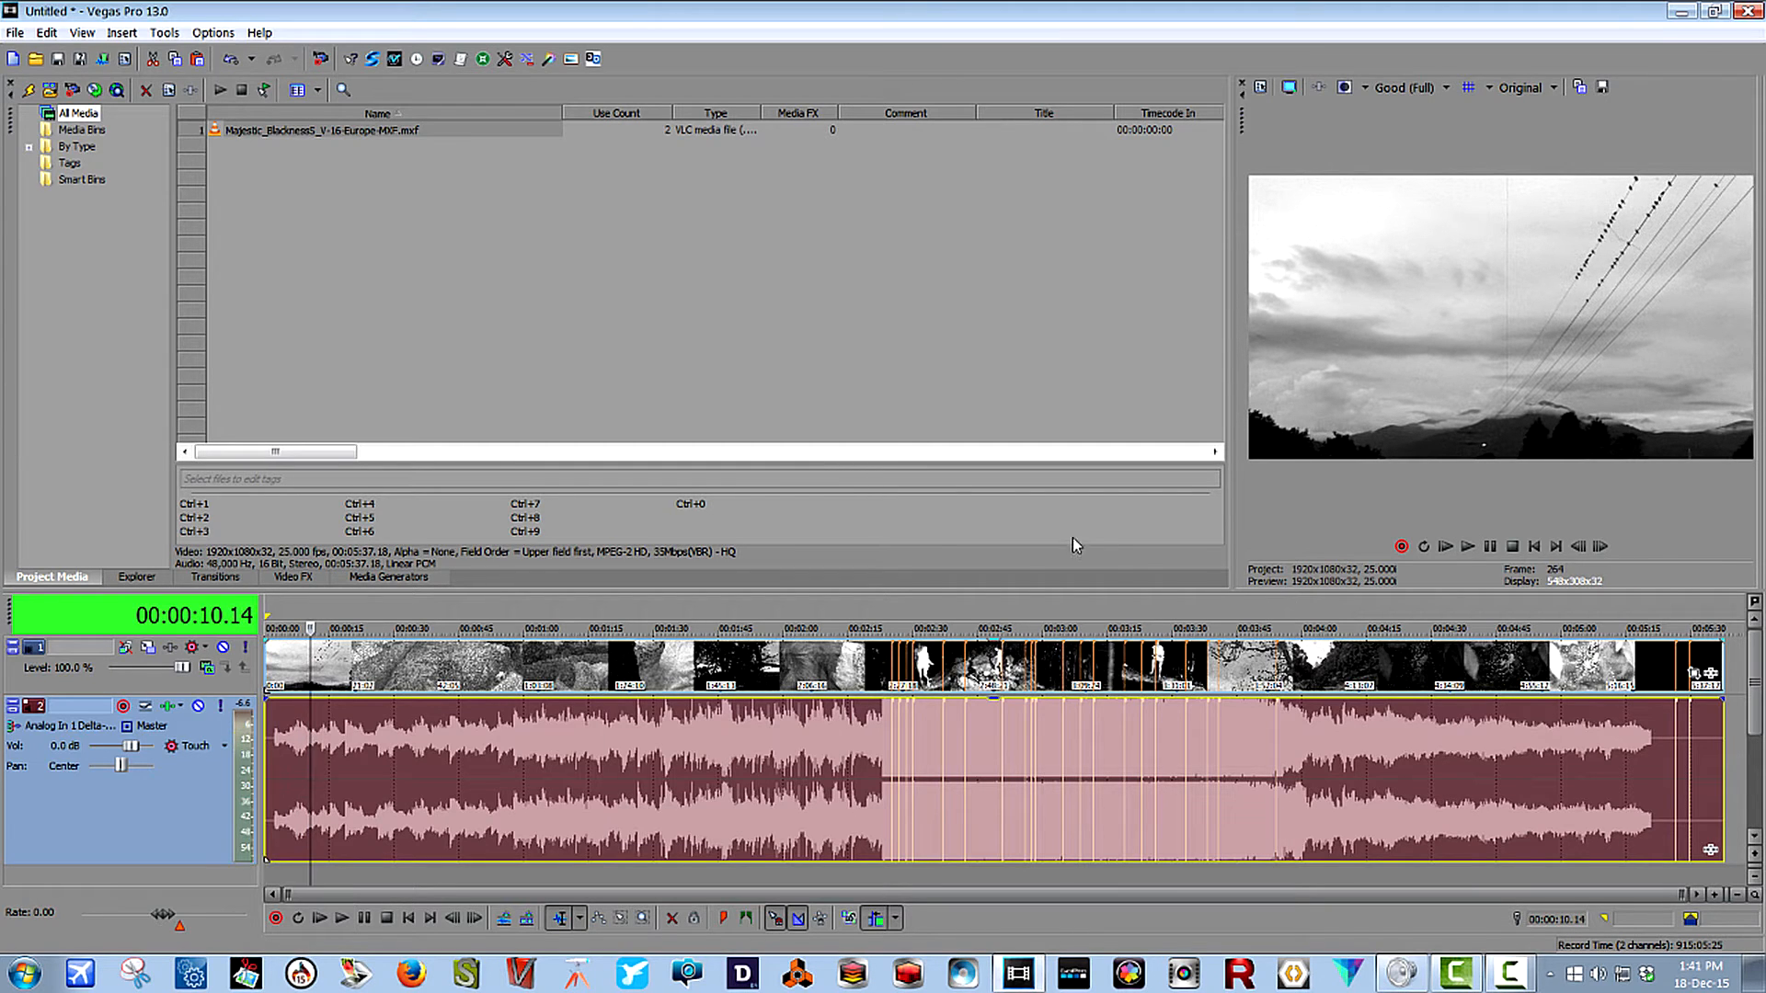
# Add iZotope Ozone 7 to audio track 2's effects chain and place its preset manager beside the Audio Track FX window.
pyautogui.click(169, 708)
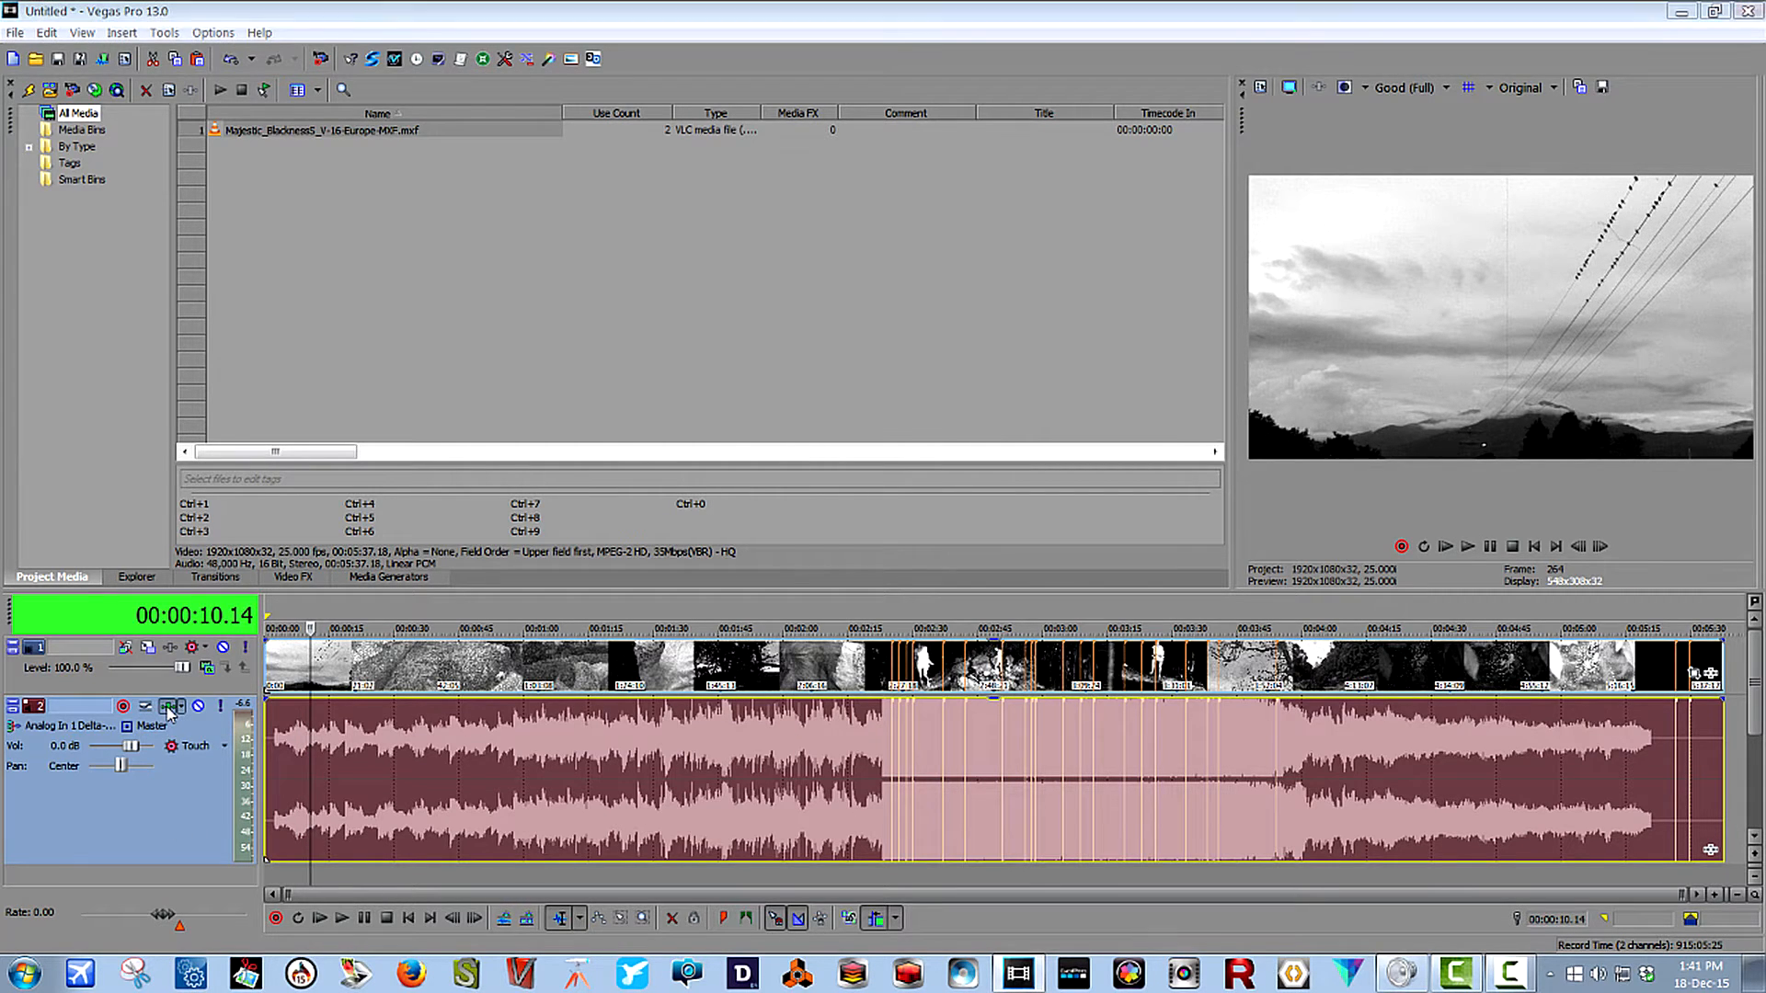
pyautogui.click(1521, 175)
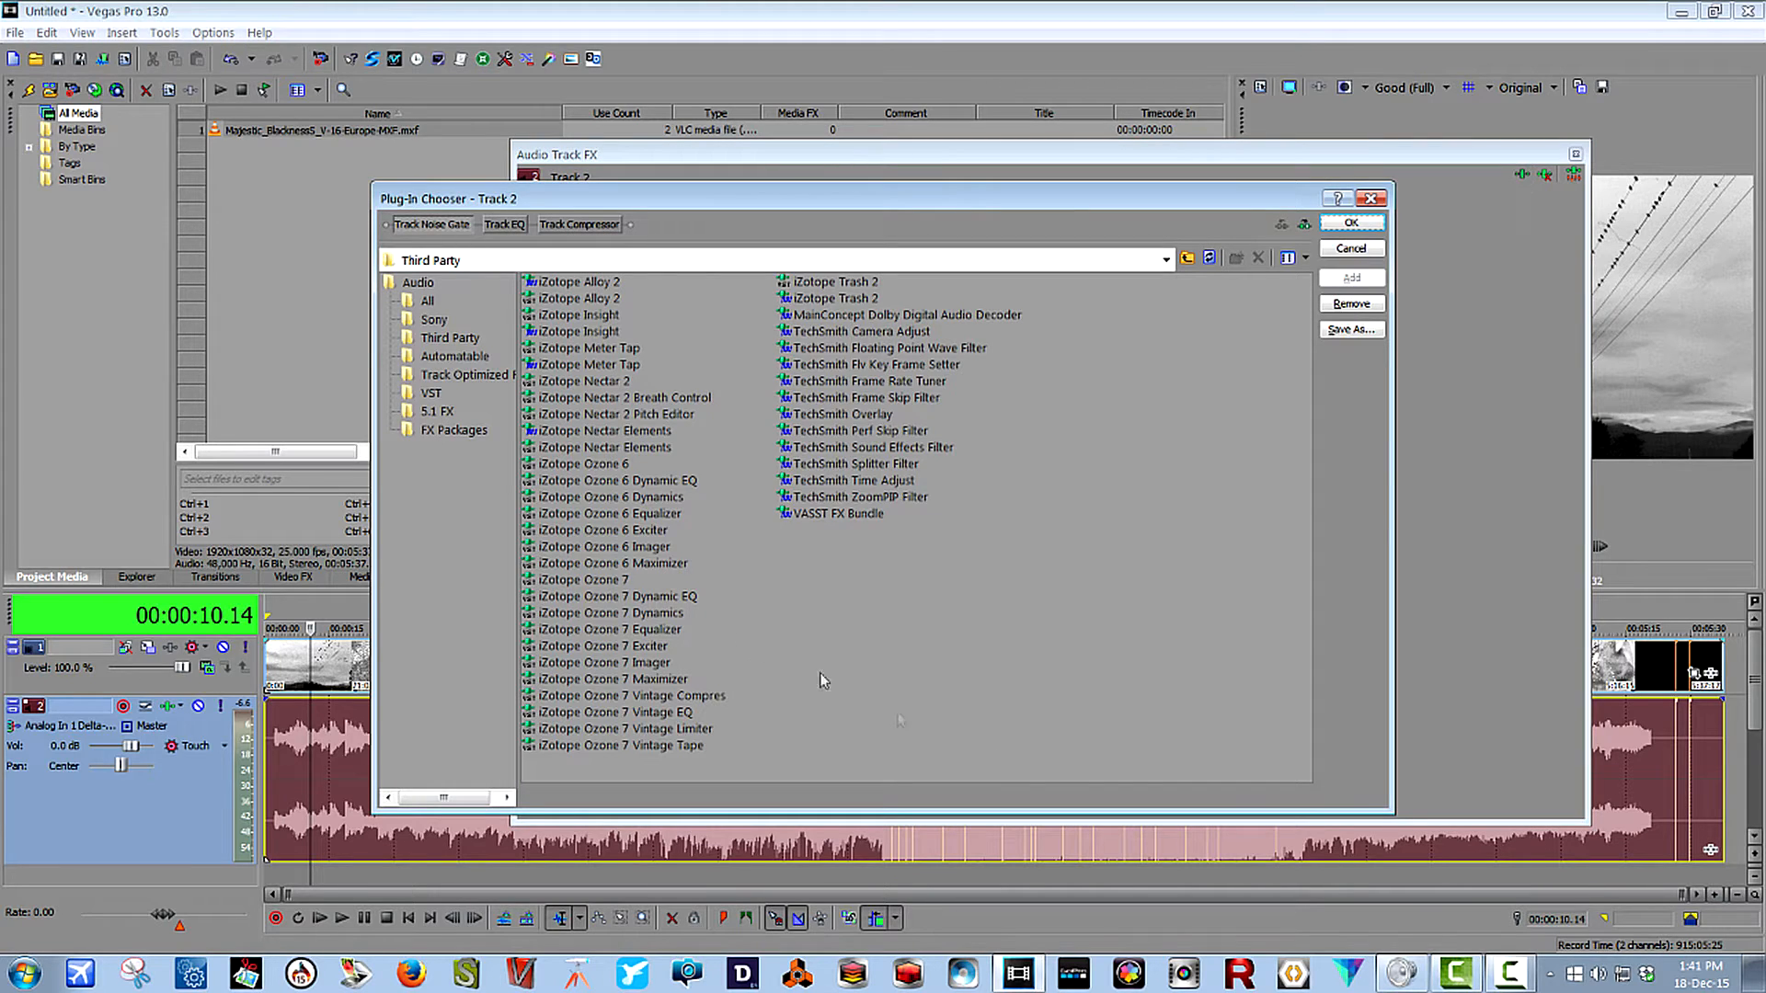
pyautogui.click(612, 587)
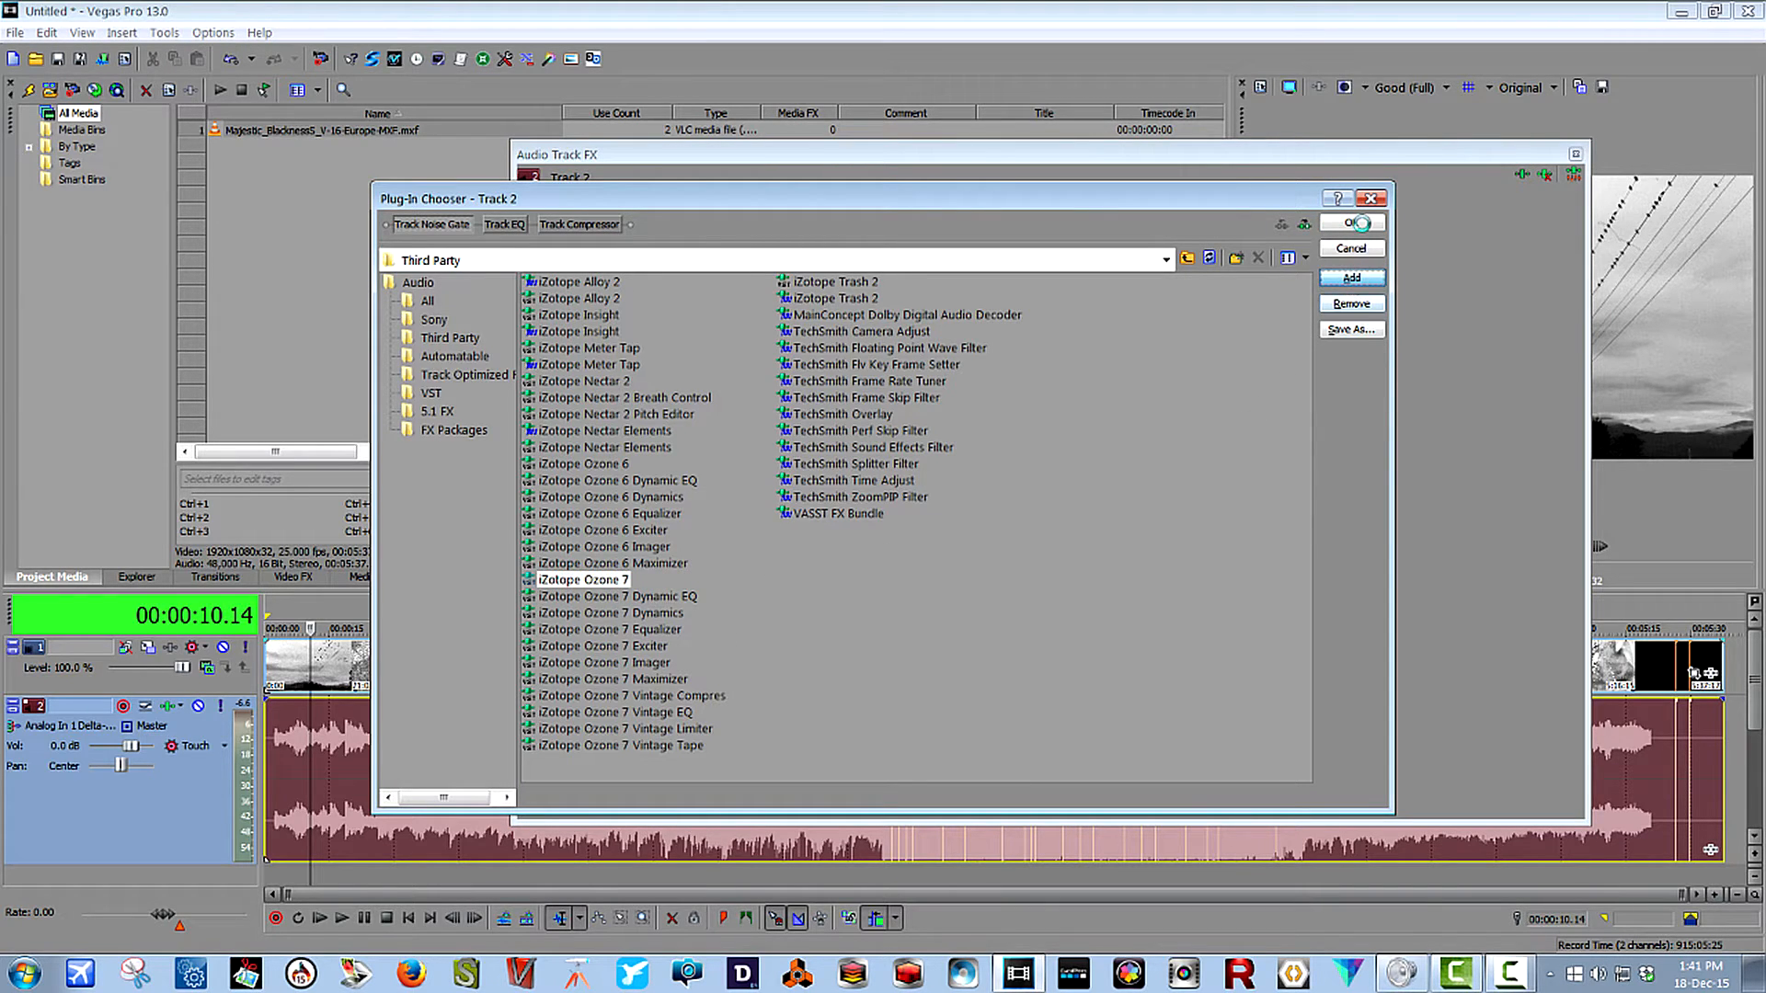
pyautogui.click(1351, 223)
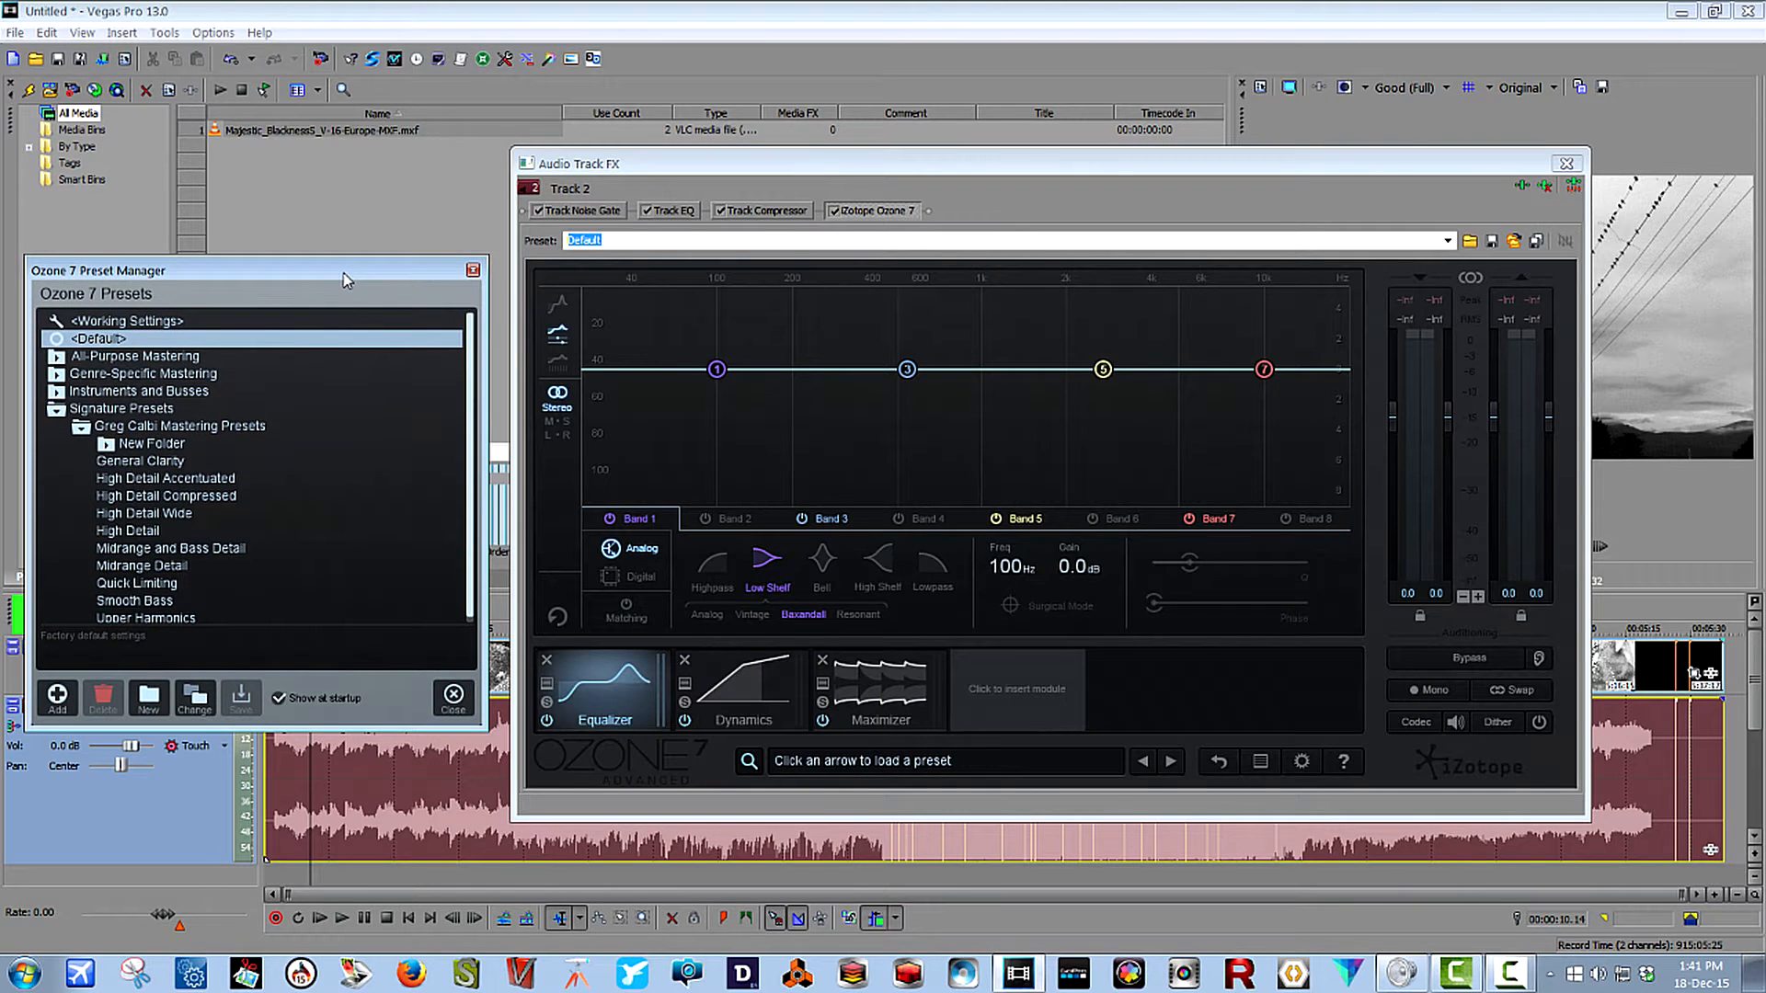
pyautogui.moveTo(347, 280); pyautogui.dragTo(336, 273)
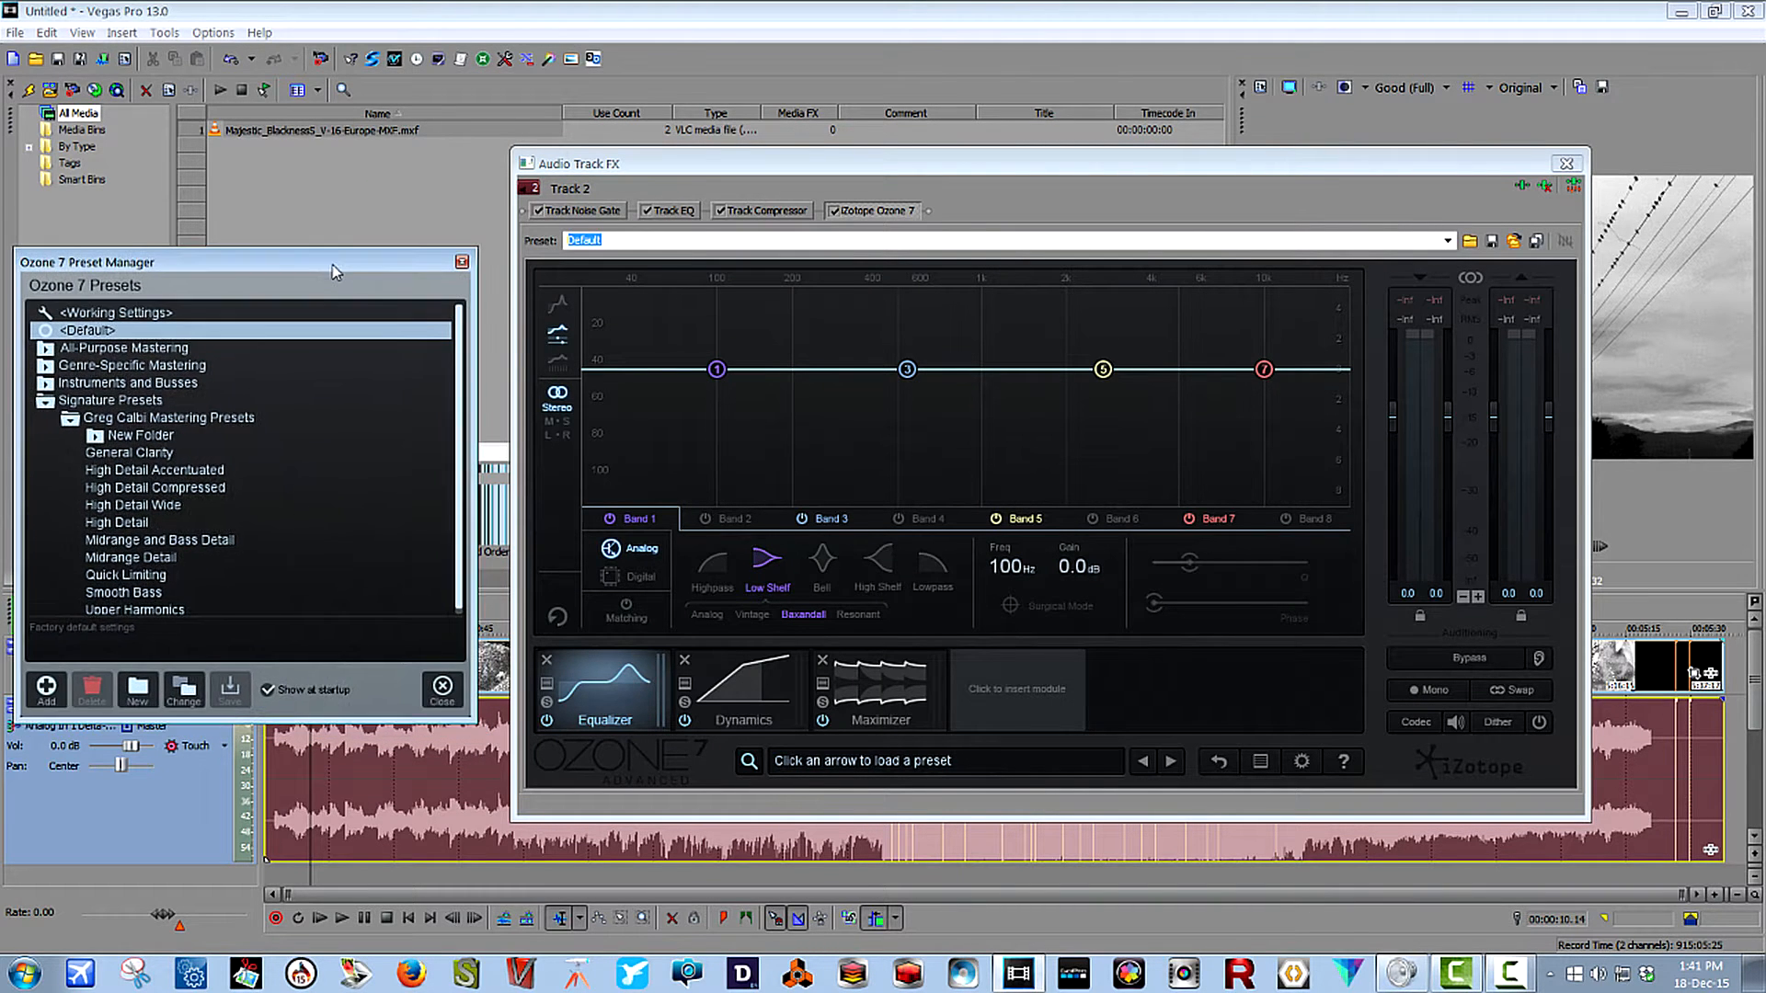
pyautogui.moveTo(692, 172); pyautogui.dragTo(666, 168)
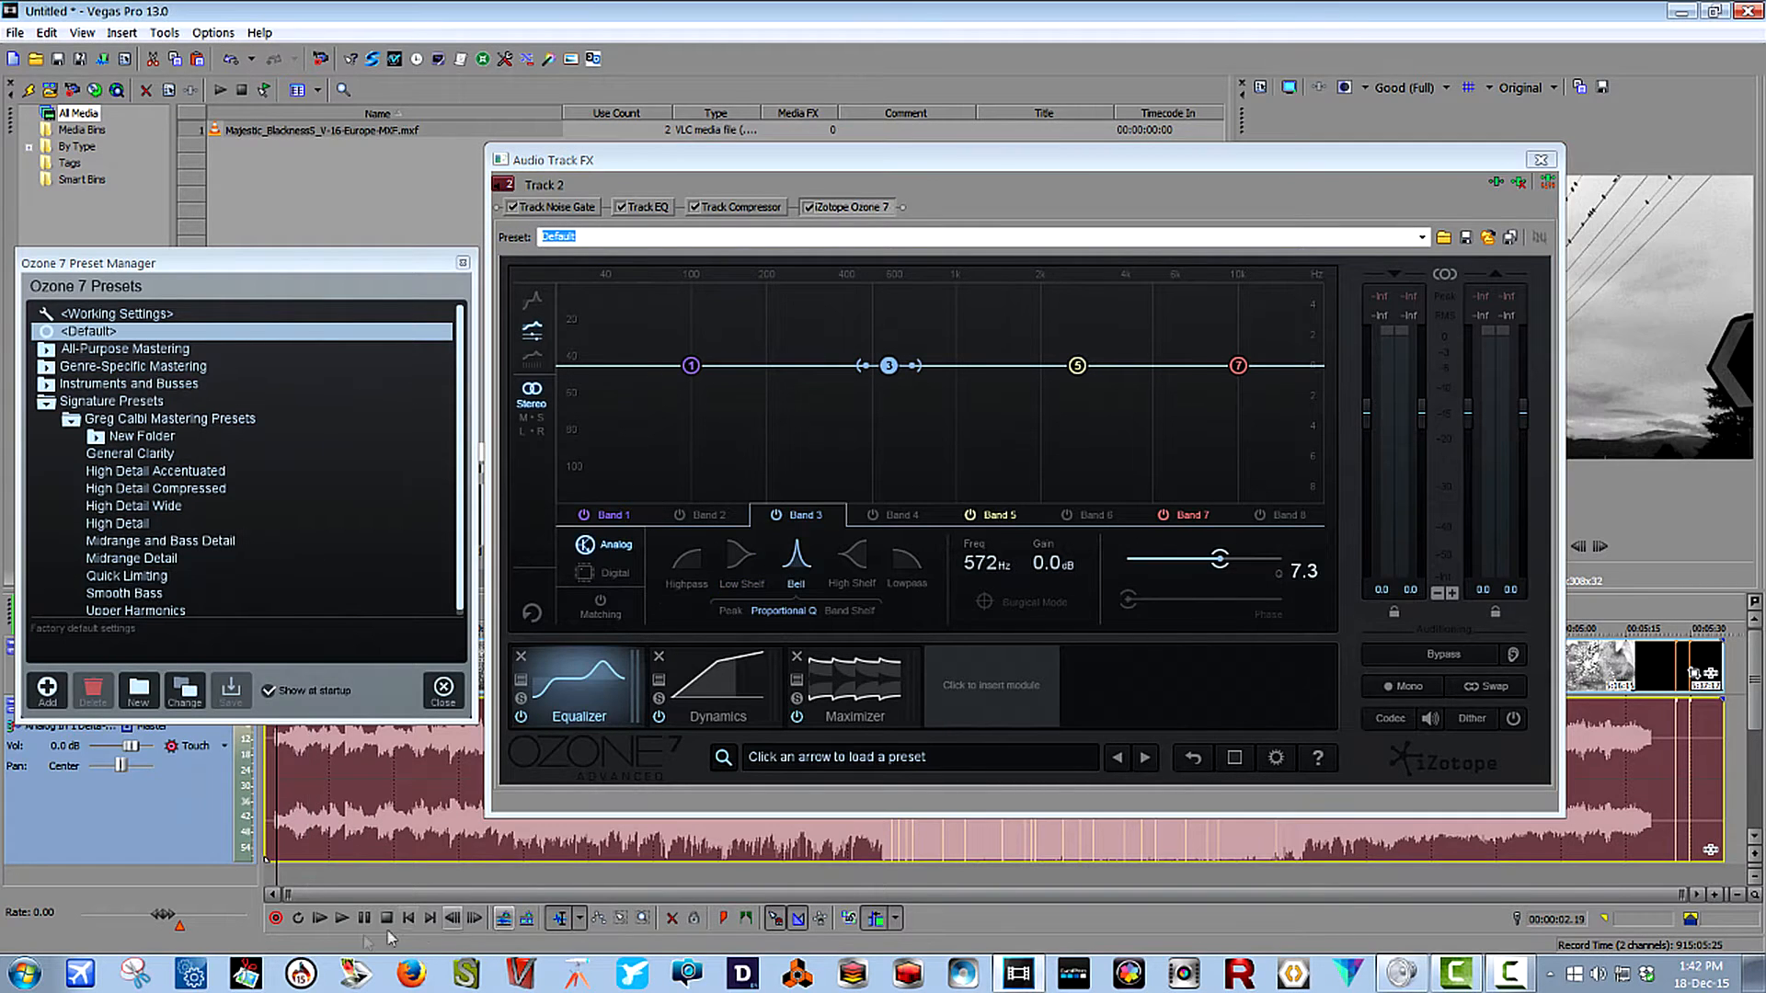
# Play the track through Ozone 7's default settings and examine its Dynamics and Maximizer modules.
pyautogui.click(341, 917)
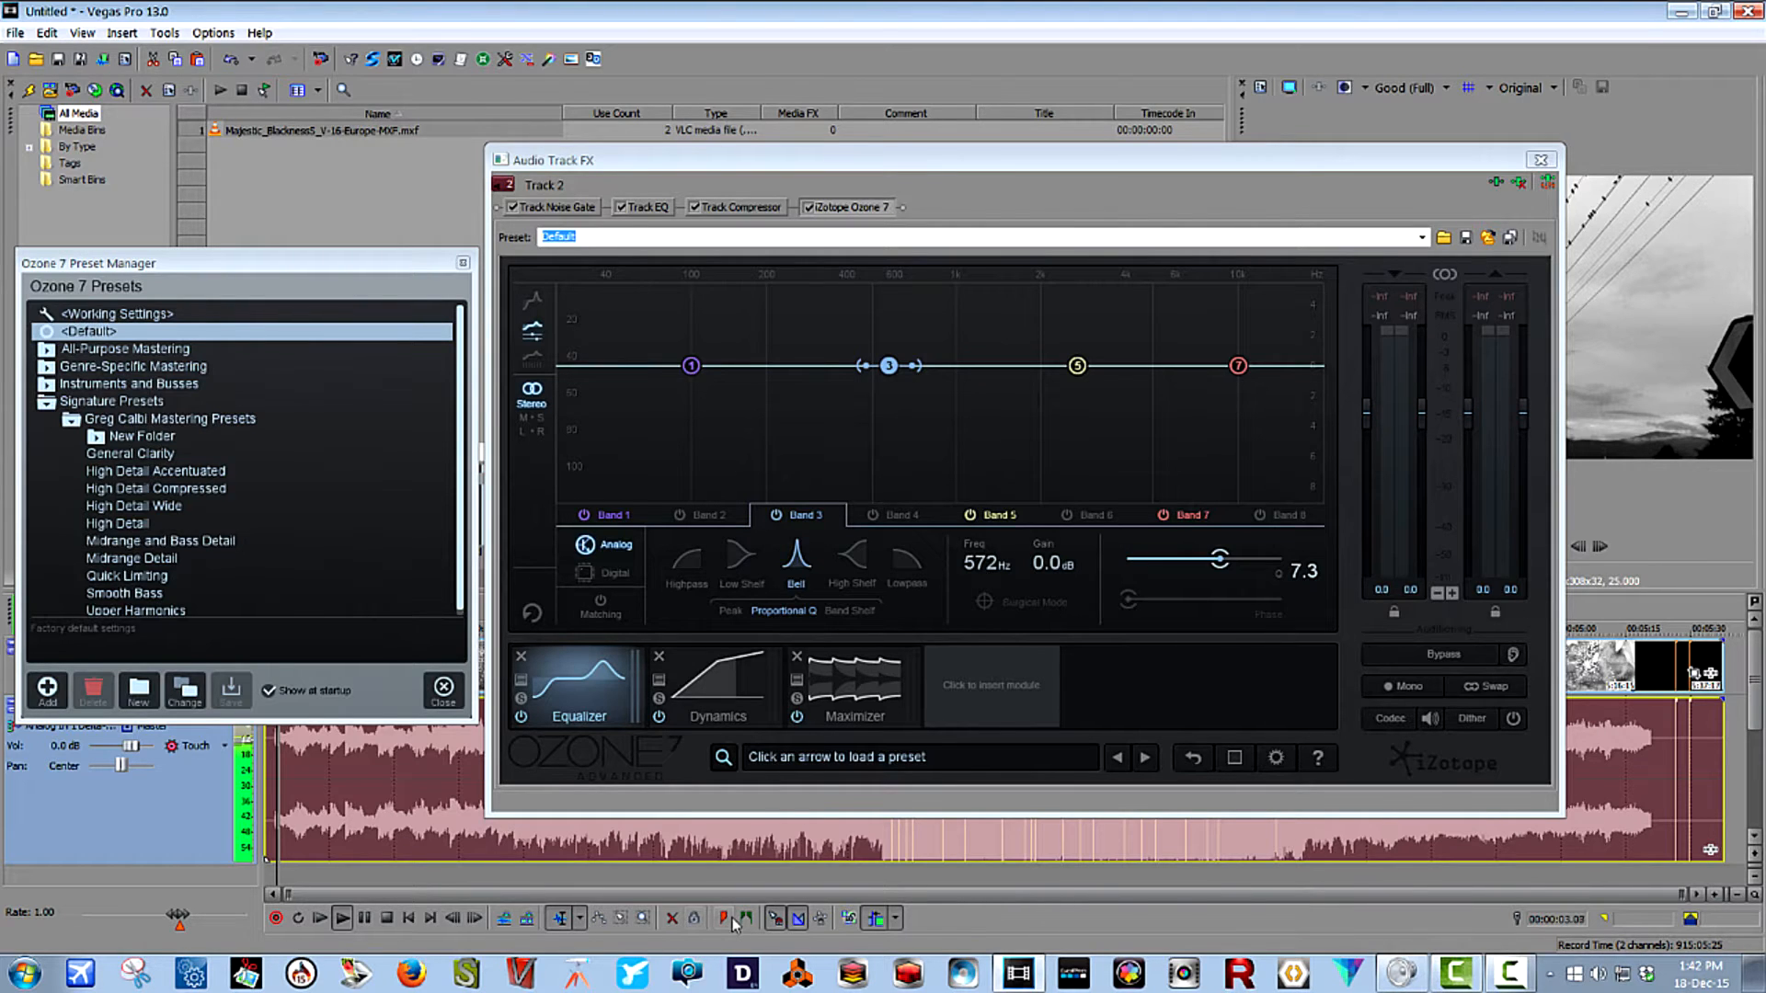
pyautogui.press('space')
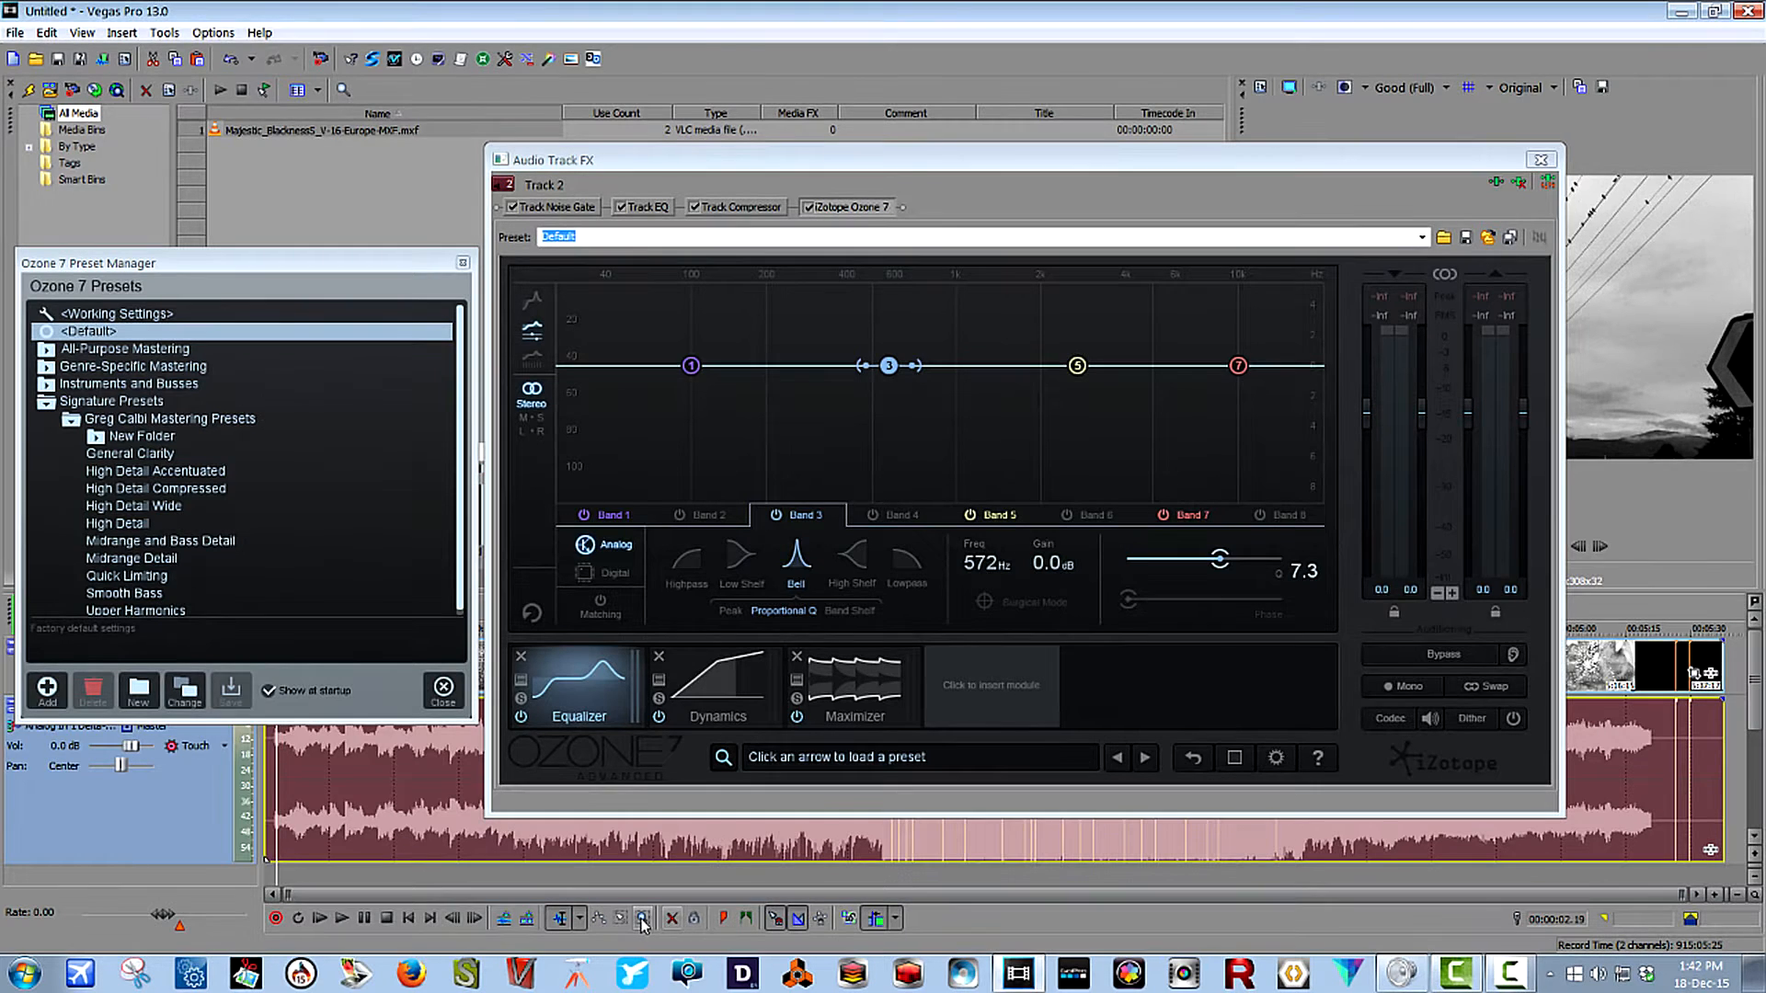
pyautogui.click(341, 918)
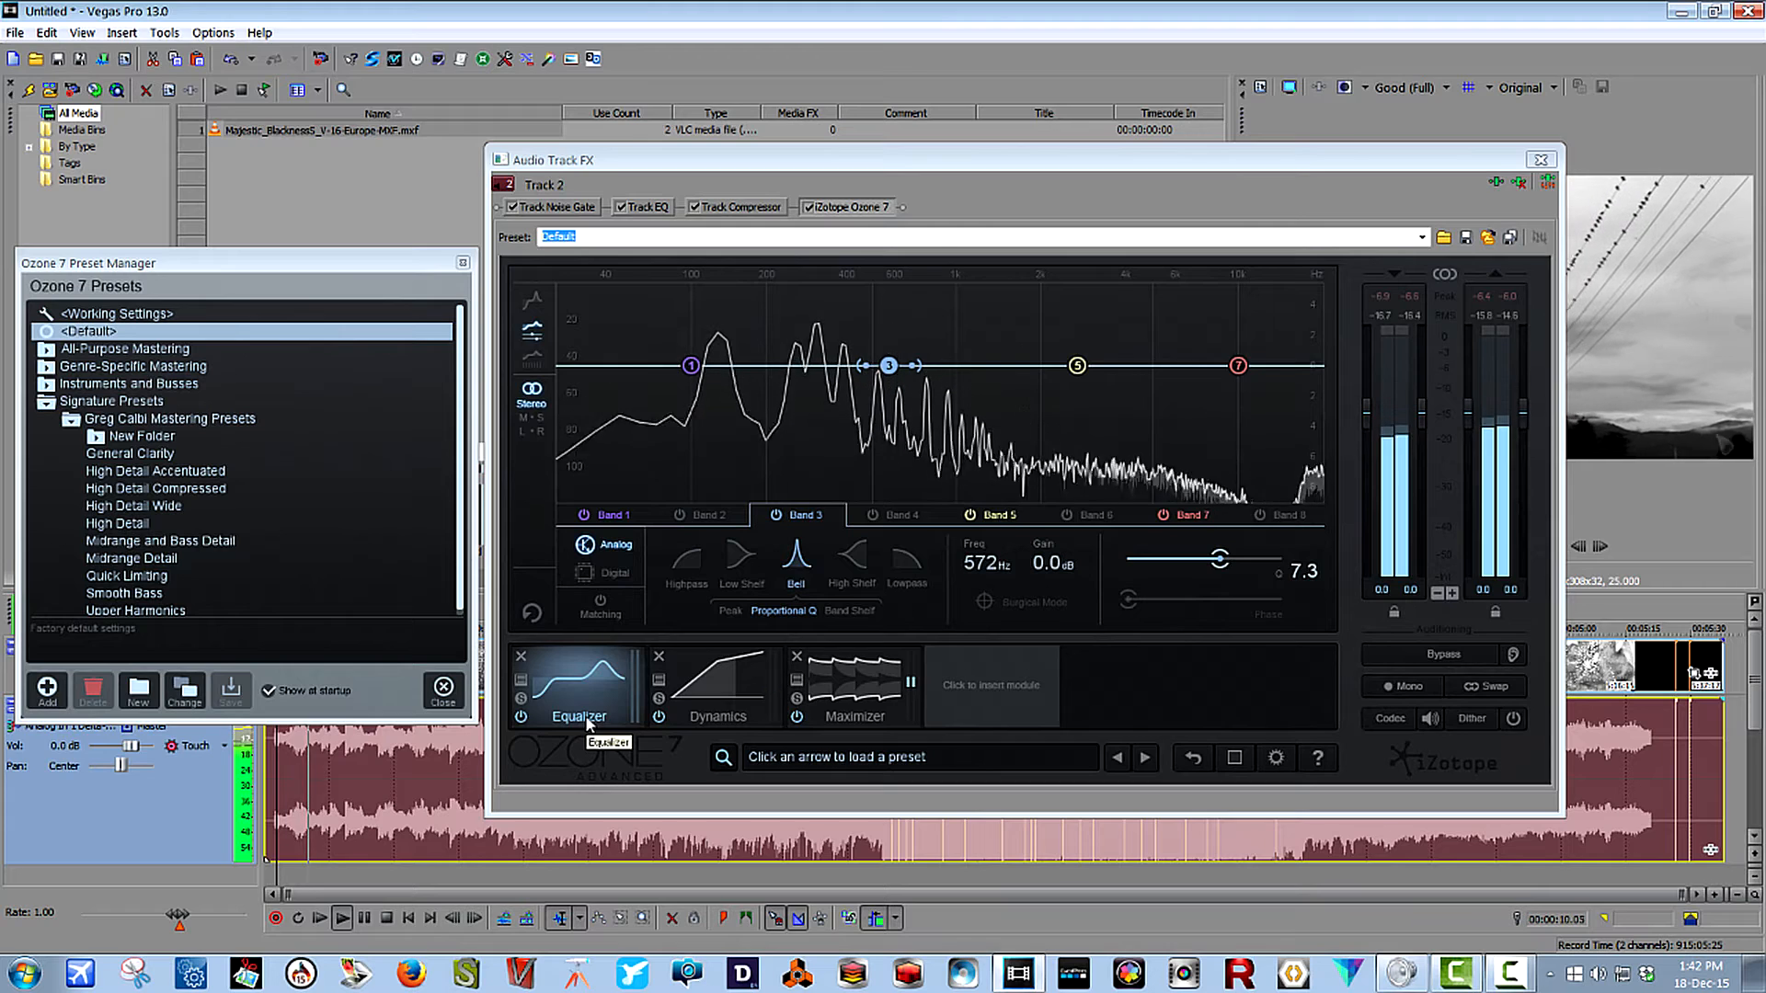
pyautogui.click(726, 696)
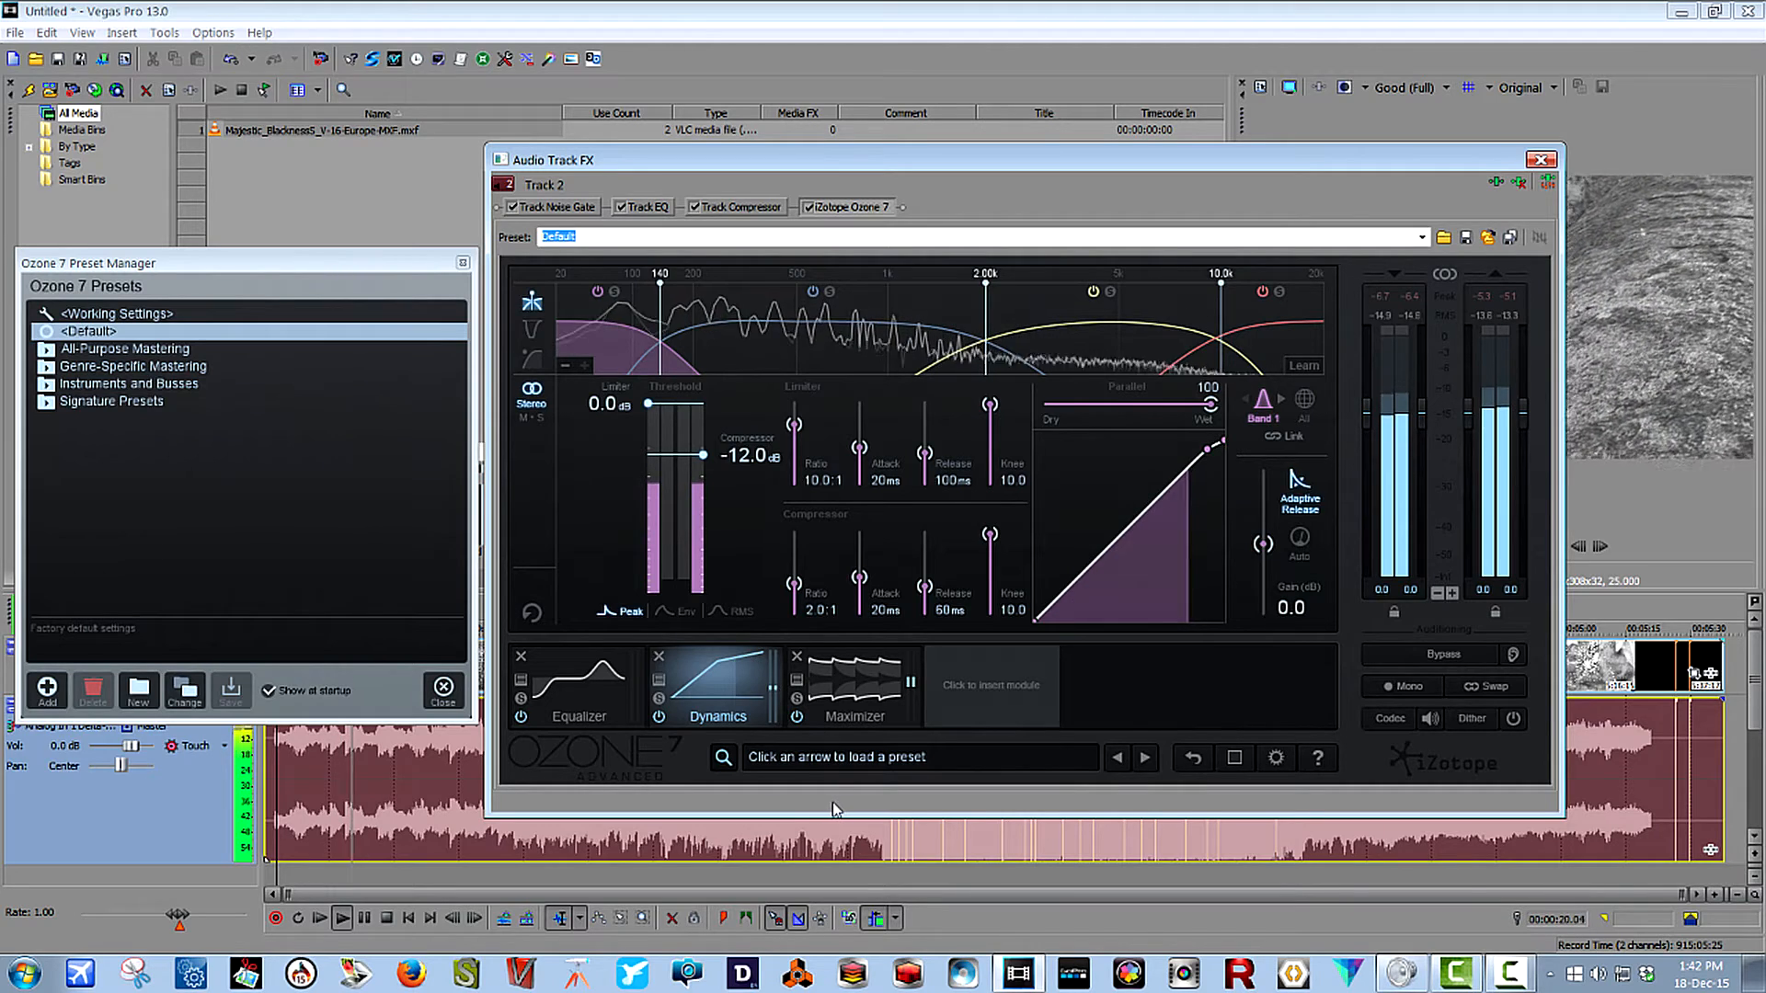
pyautogui.click(856, 692)
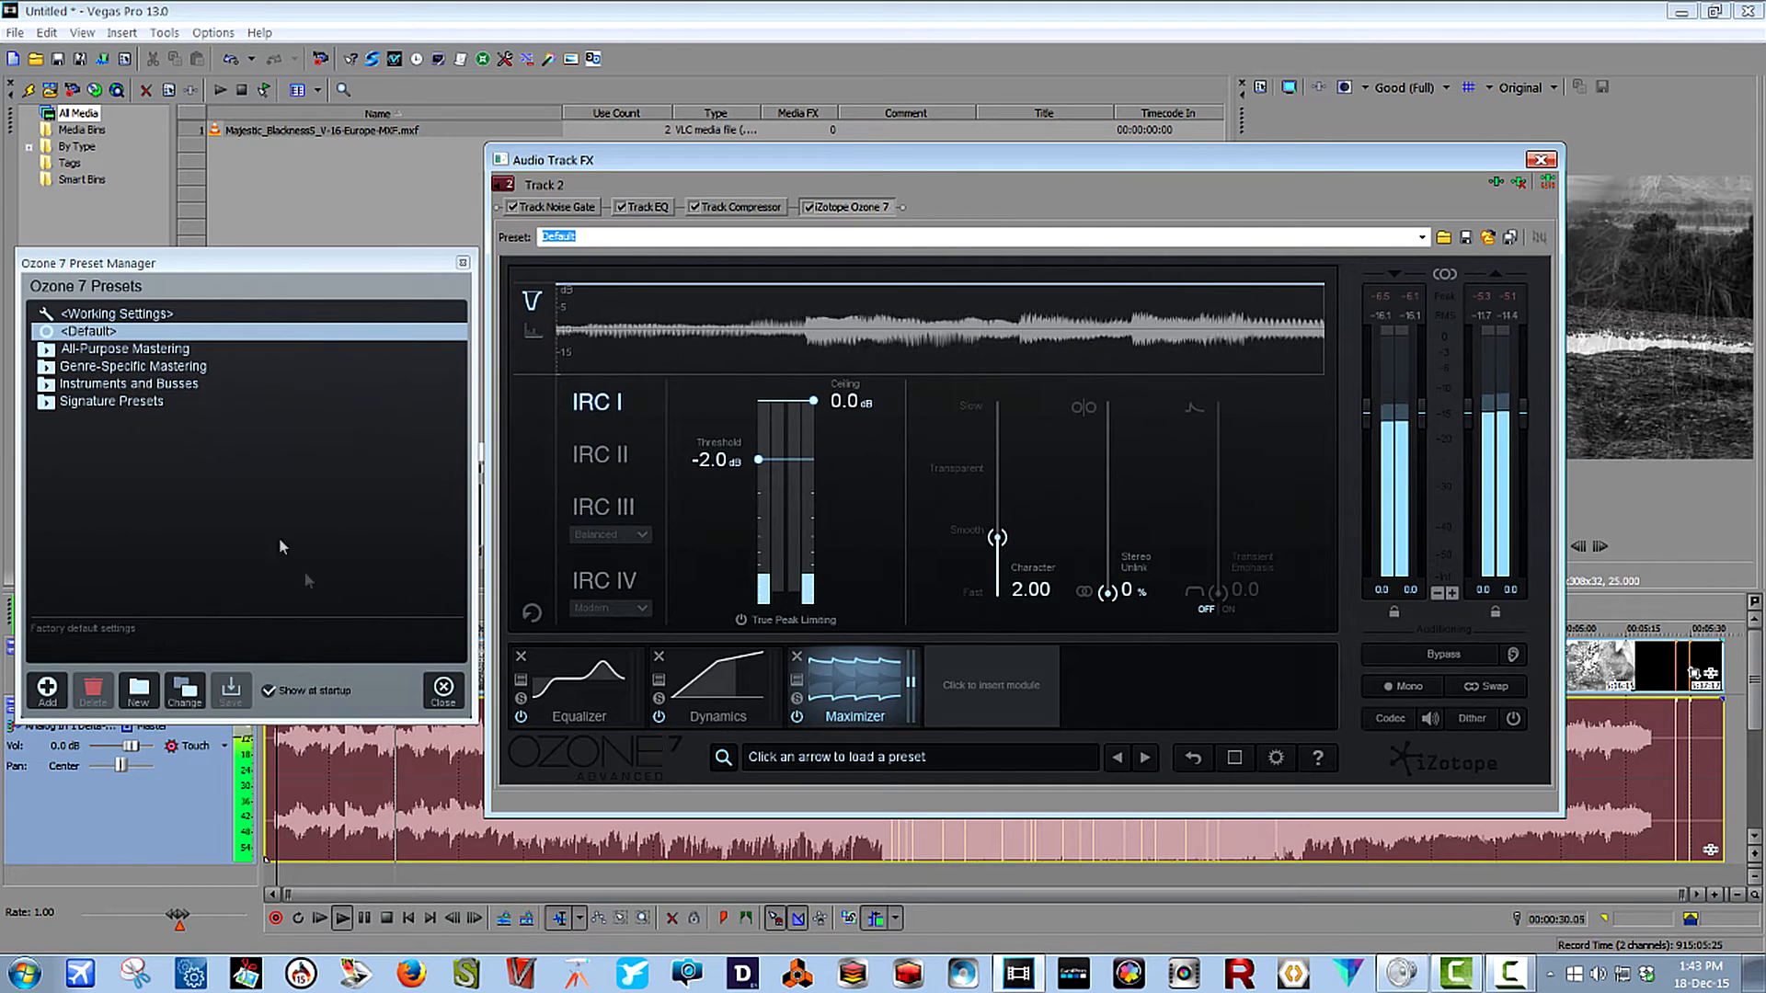
# Load the Brighten Overall Mix preset from All-Purpose Mastering and examine its Equalizer and Dynamic EQ modules.
pyautogui.click(47, 353)
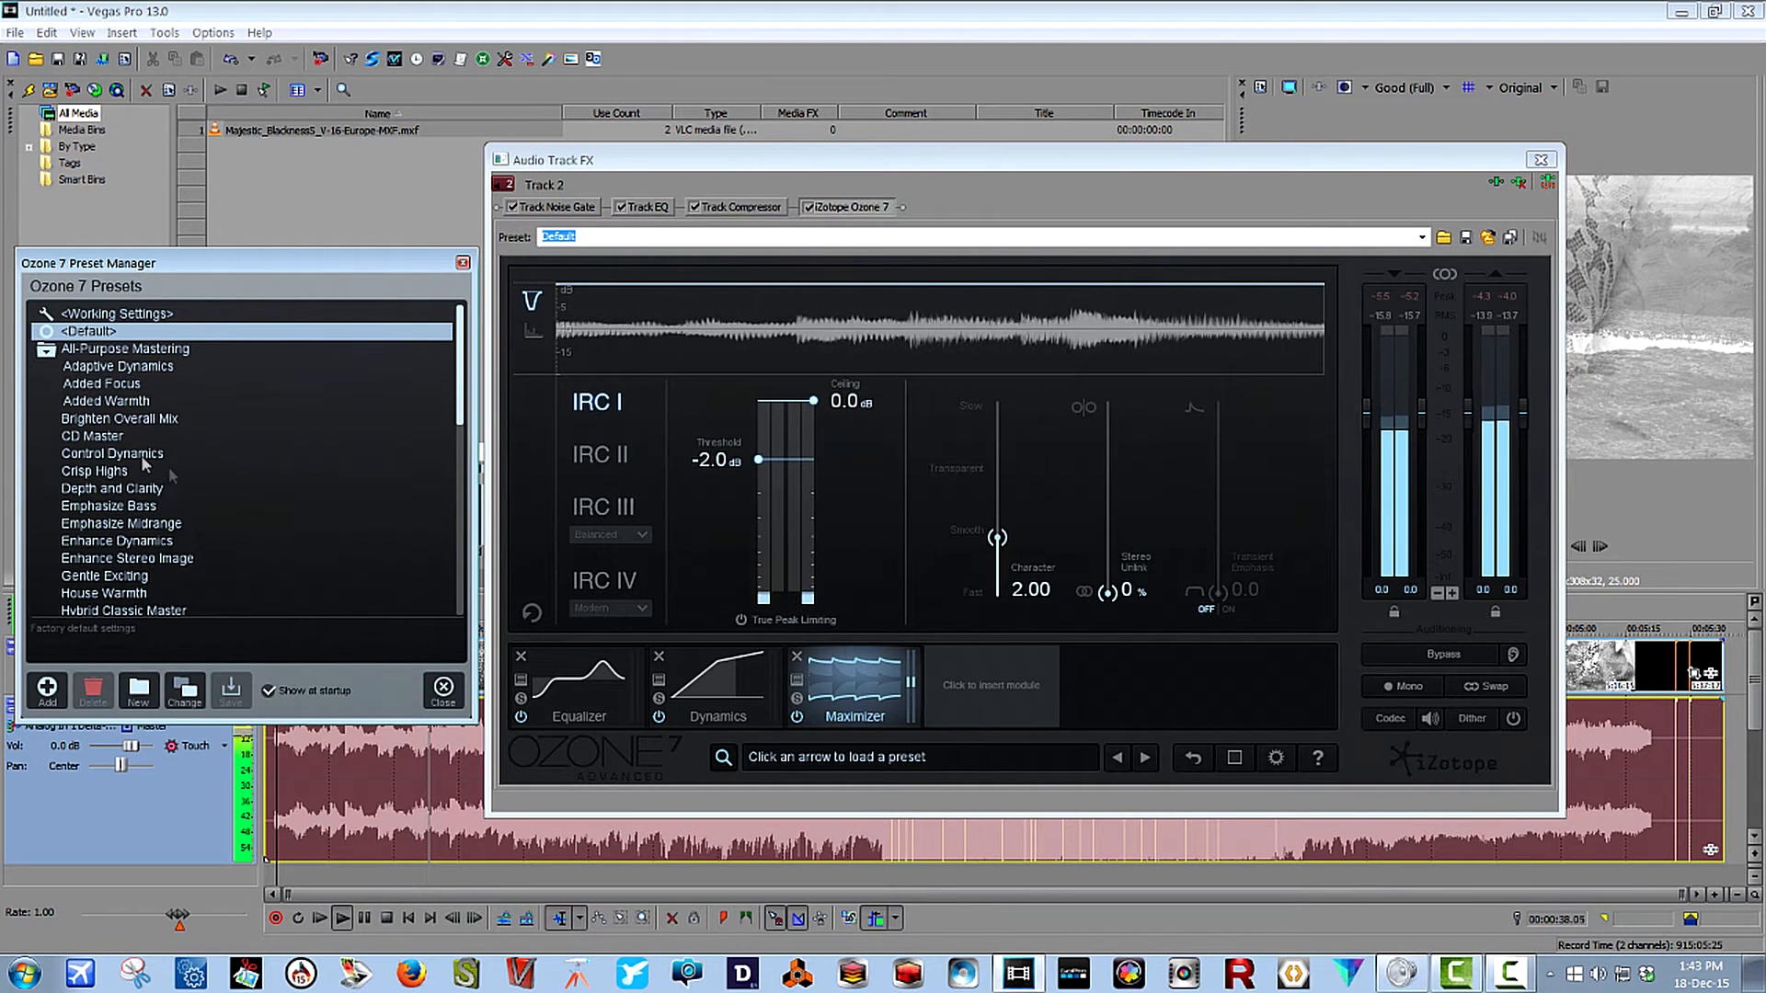
pyautogui.click(127, 419)
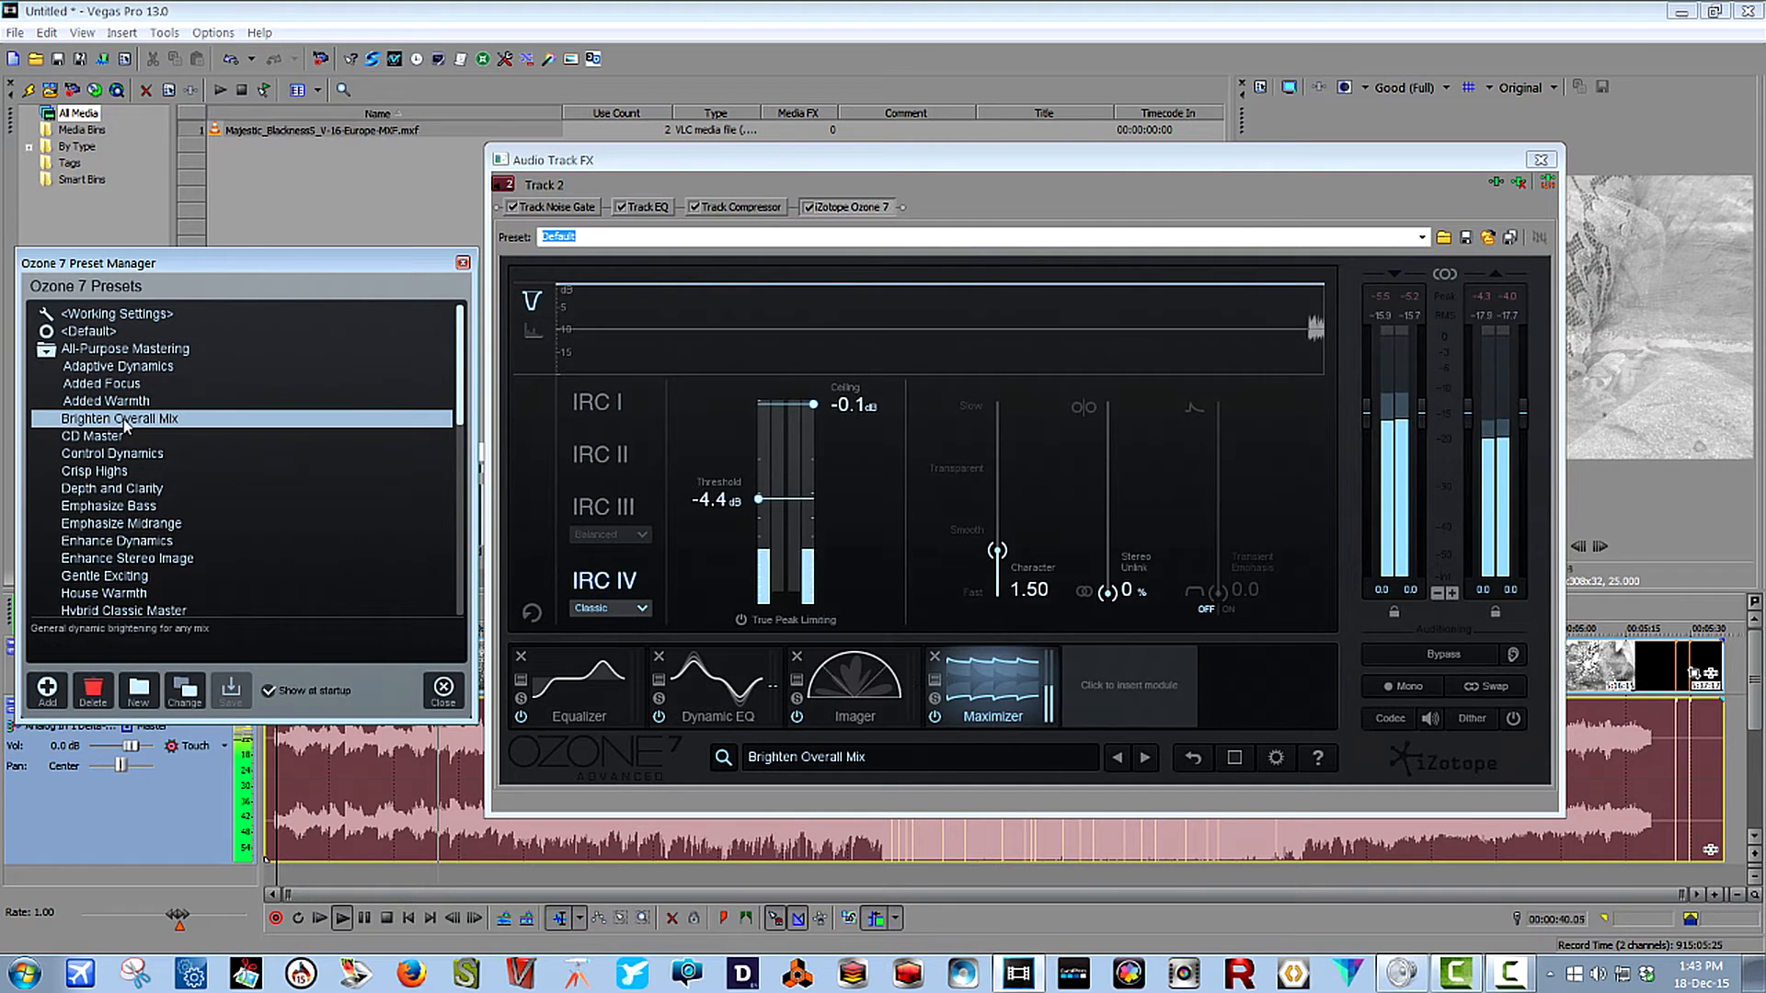
pyautogui.click(582, 651)
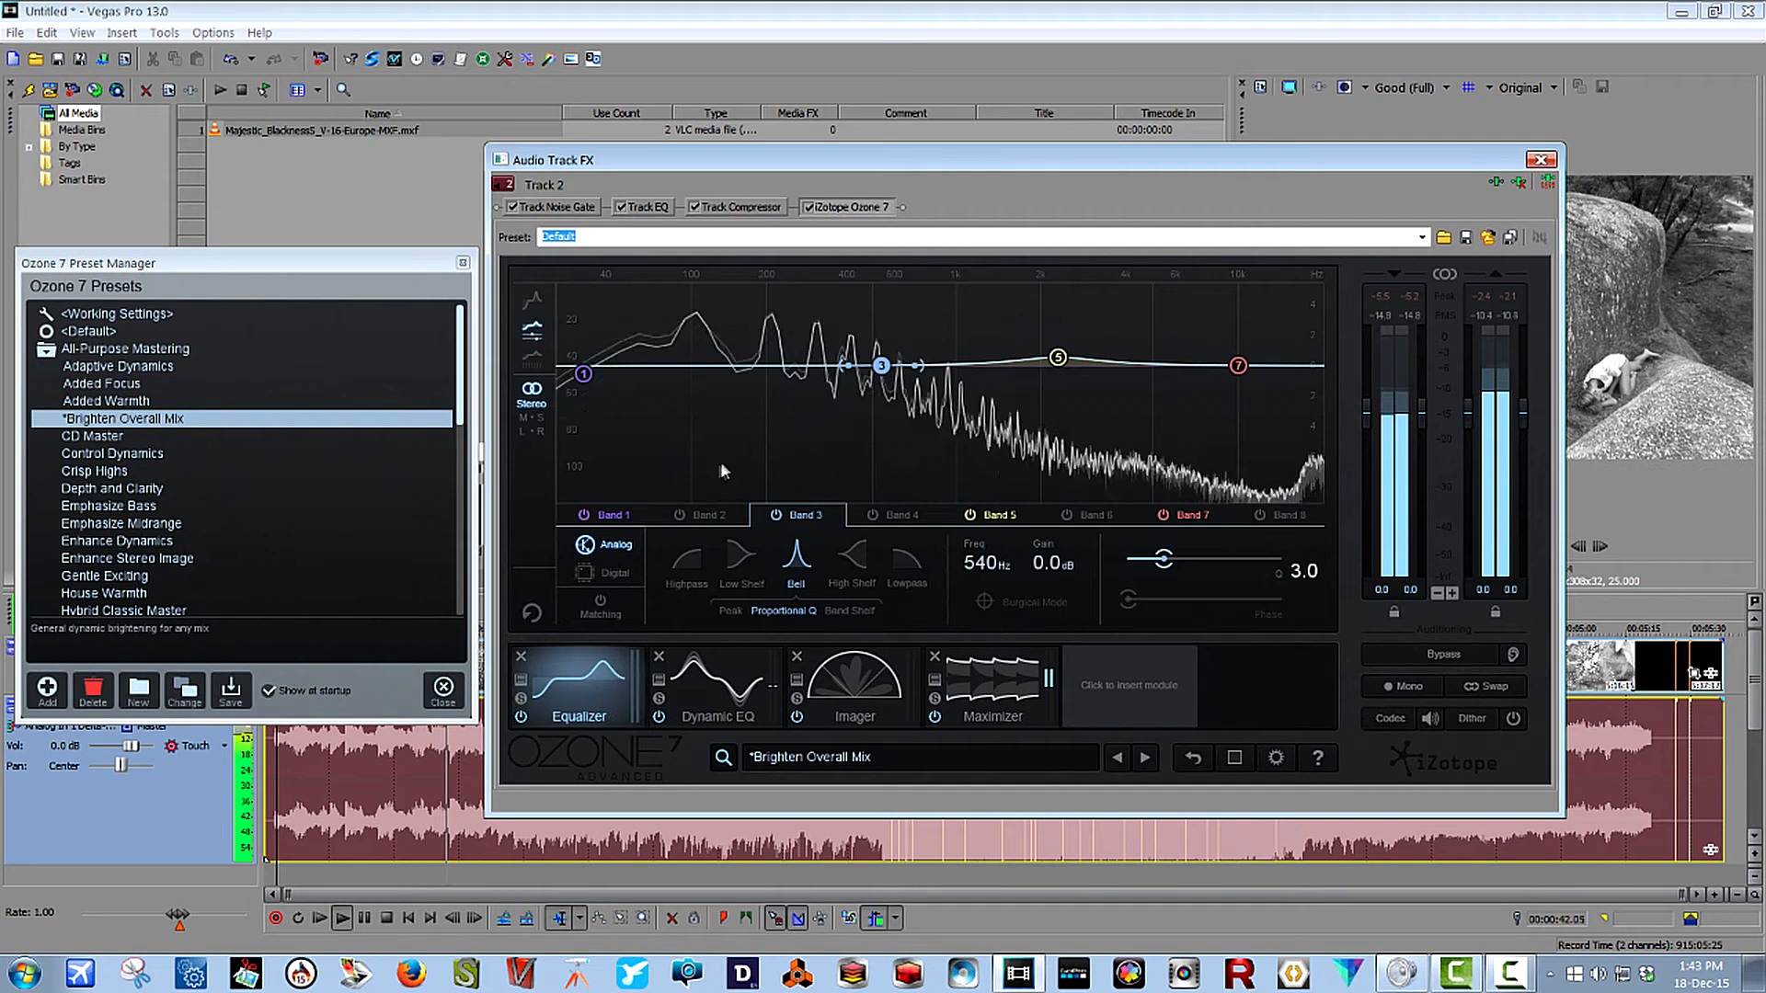
pyautogui.click(718, 692)
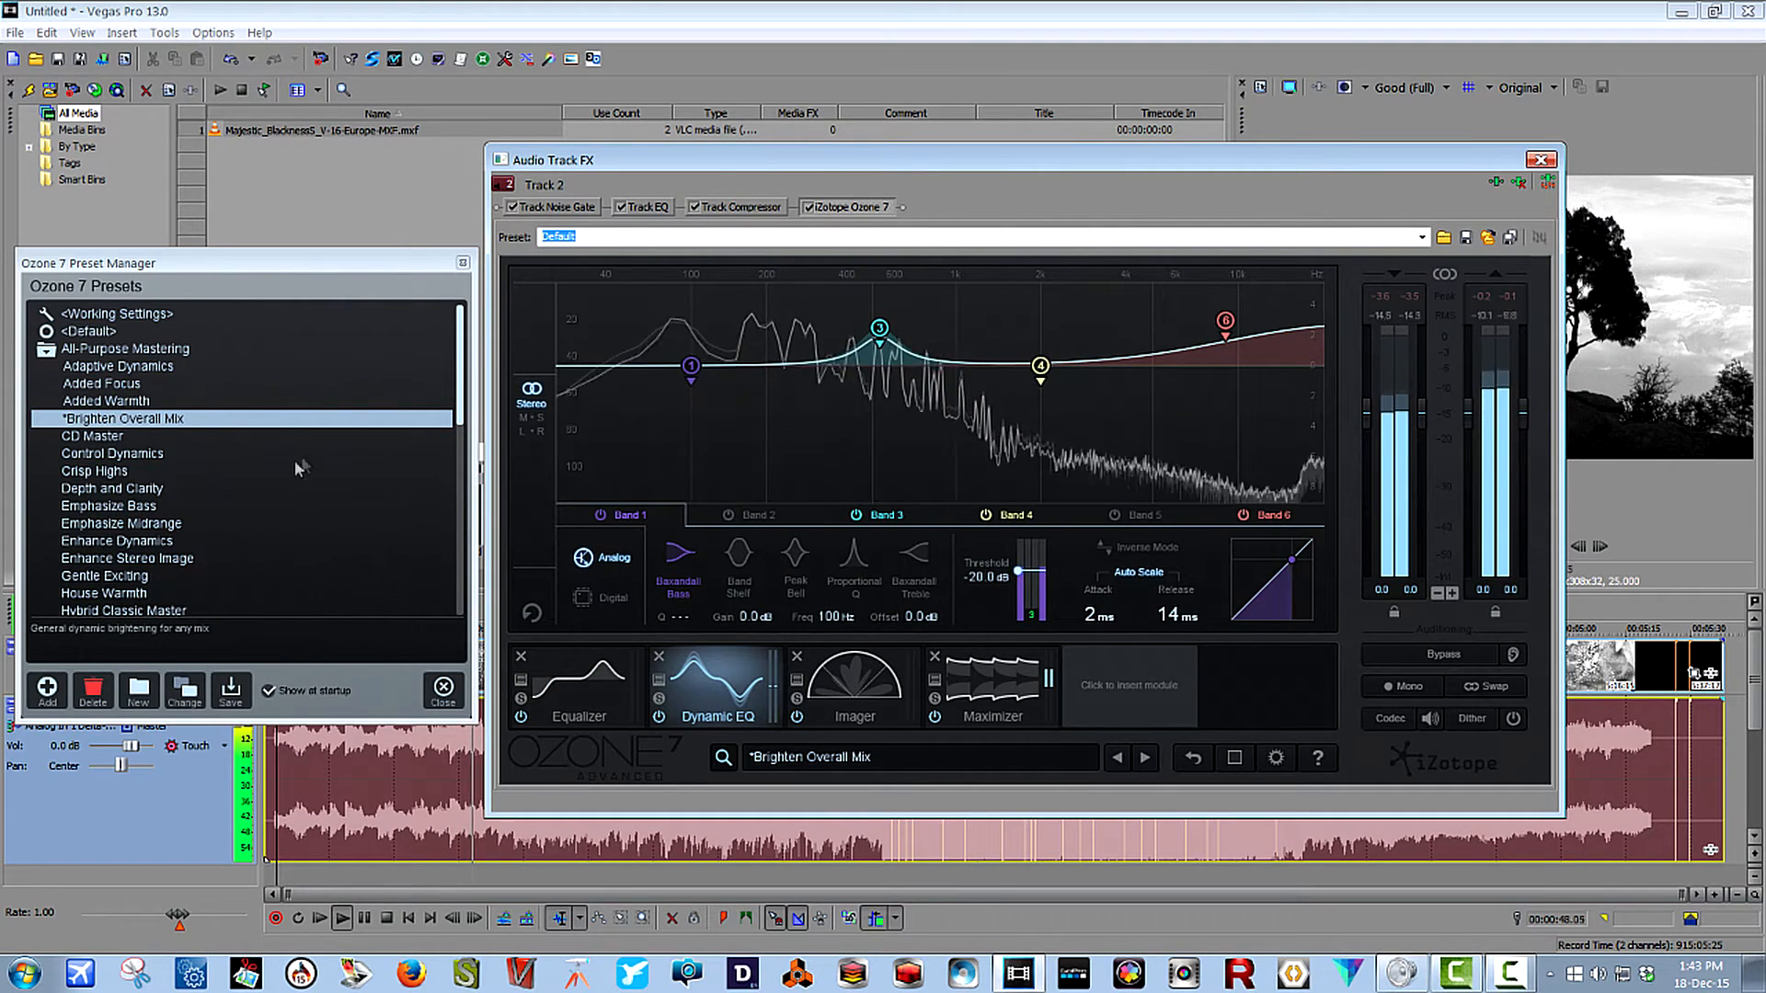
# Load the Emphasize Bass preset, look through the remaining All-Purpose Mastering presets and collapse that folder.
pyautogui.click(133, 508)
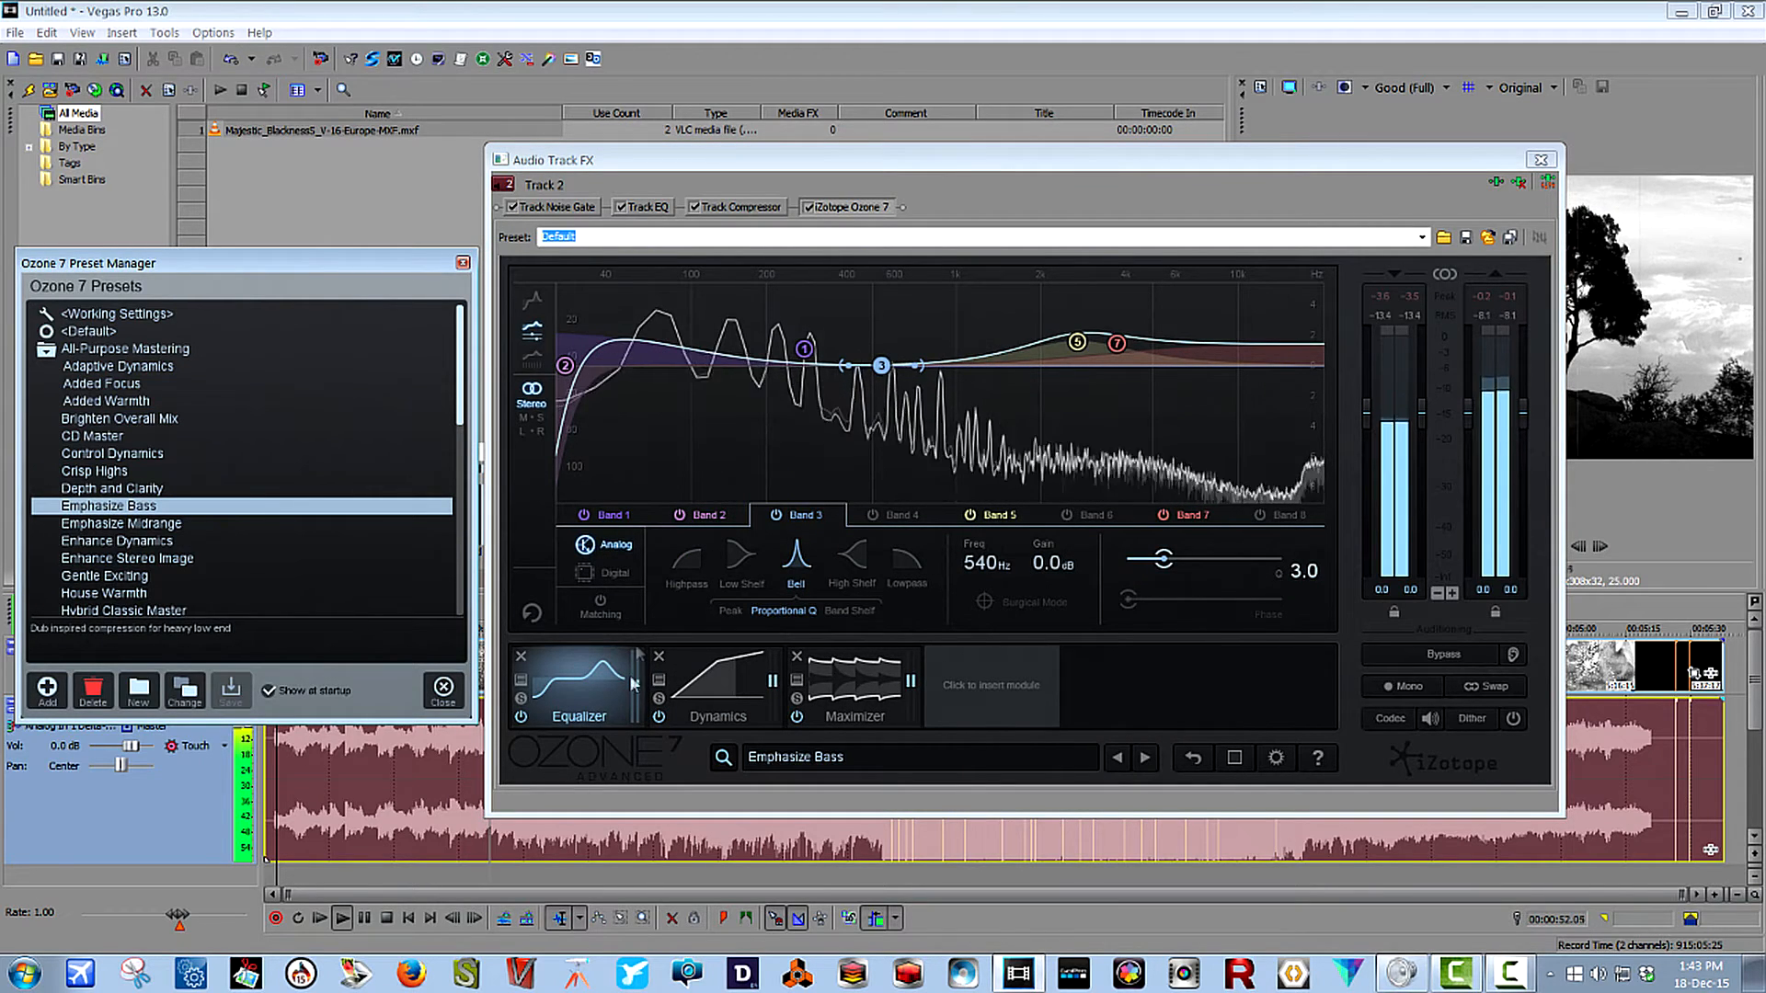
pyautogui.moveTo(459, 399); pyautogui.dragTo(475, 467)
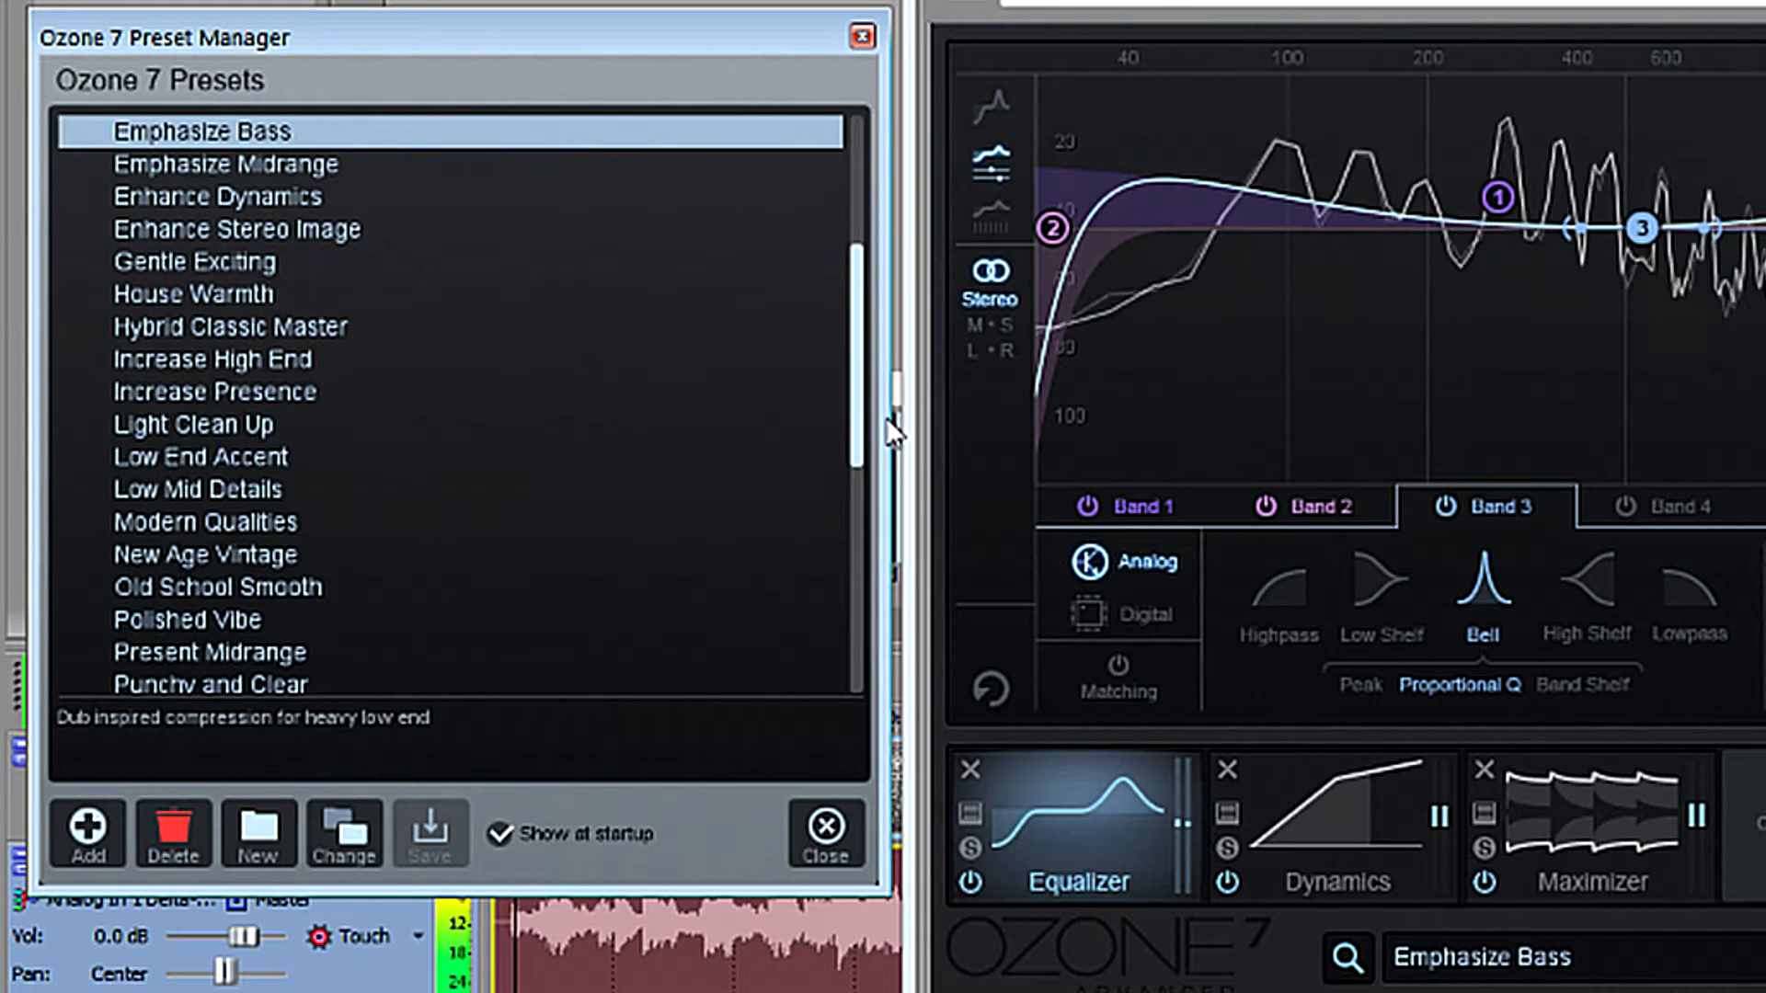
pyautogui.moveTo(885, 417); pyautogui.dragTo(859, 180)
pyautogui.click(97, 202)
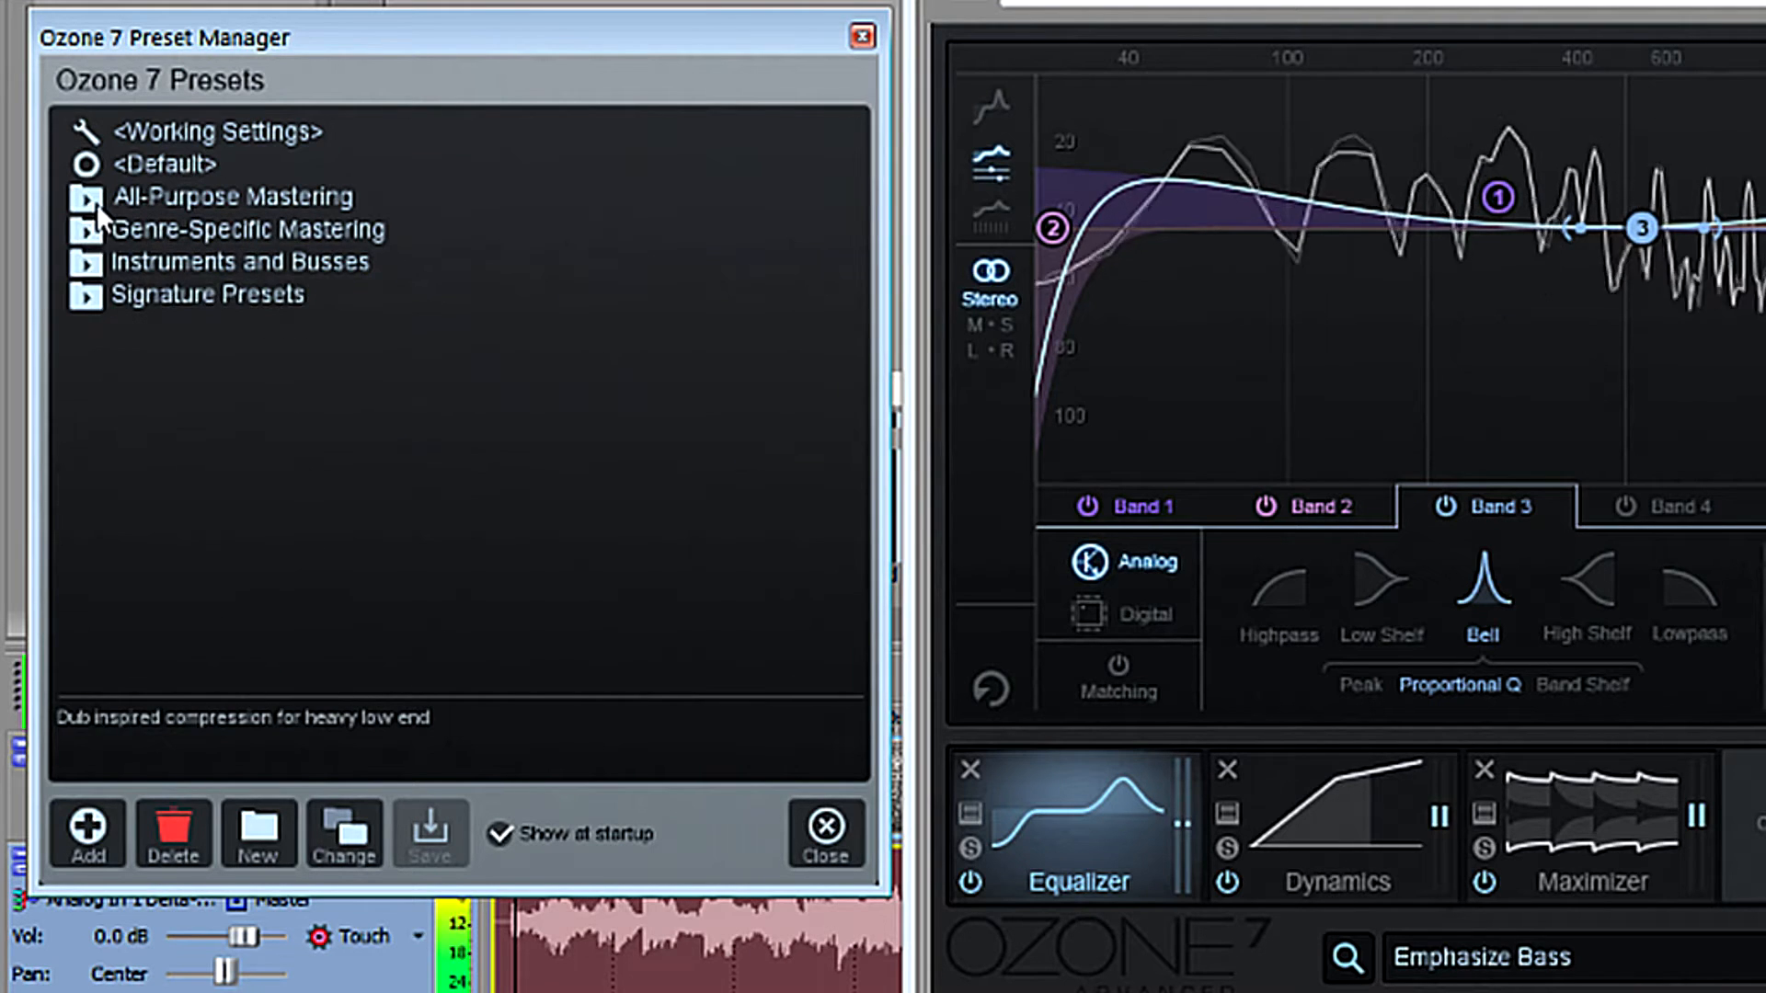
# Load the Gentle Rock preset from Genre-Specific Mastering and examine its Vintage Comp, Vintage Tape, Vintage Limiter and Vintage EQ modules.
pyautogui.click(83, 232)
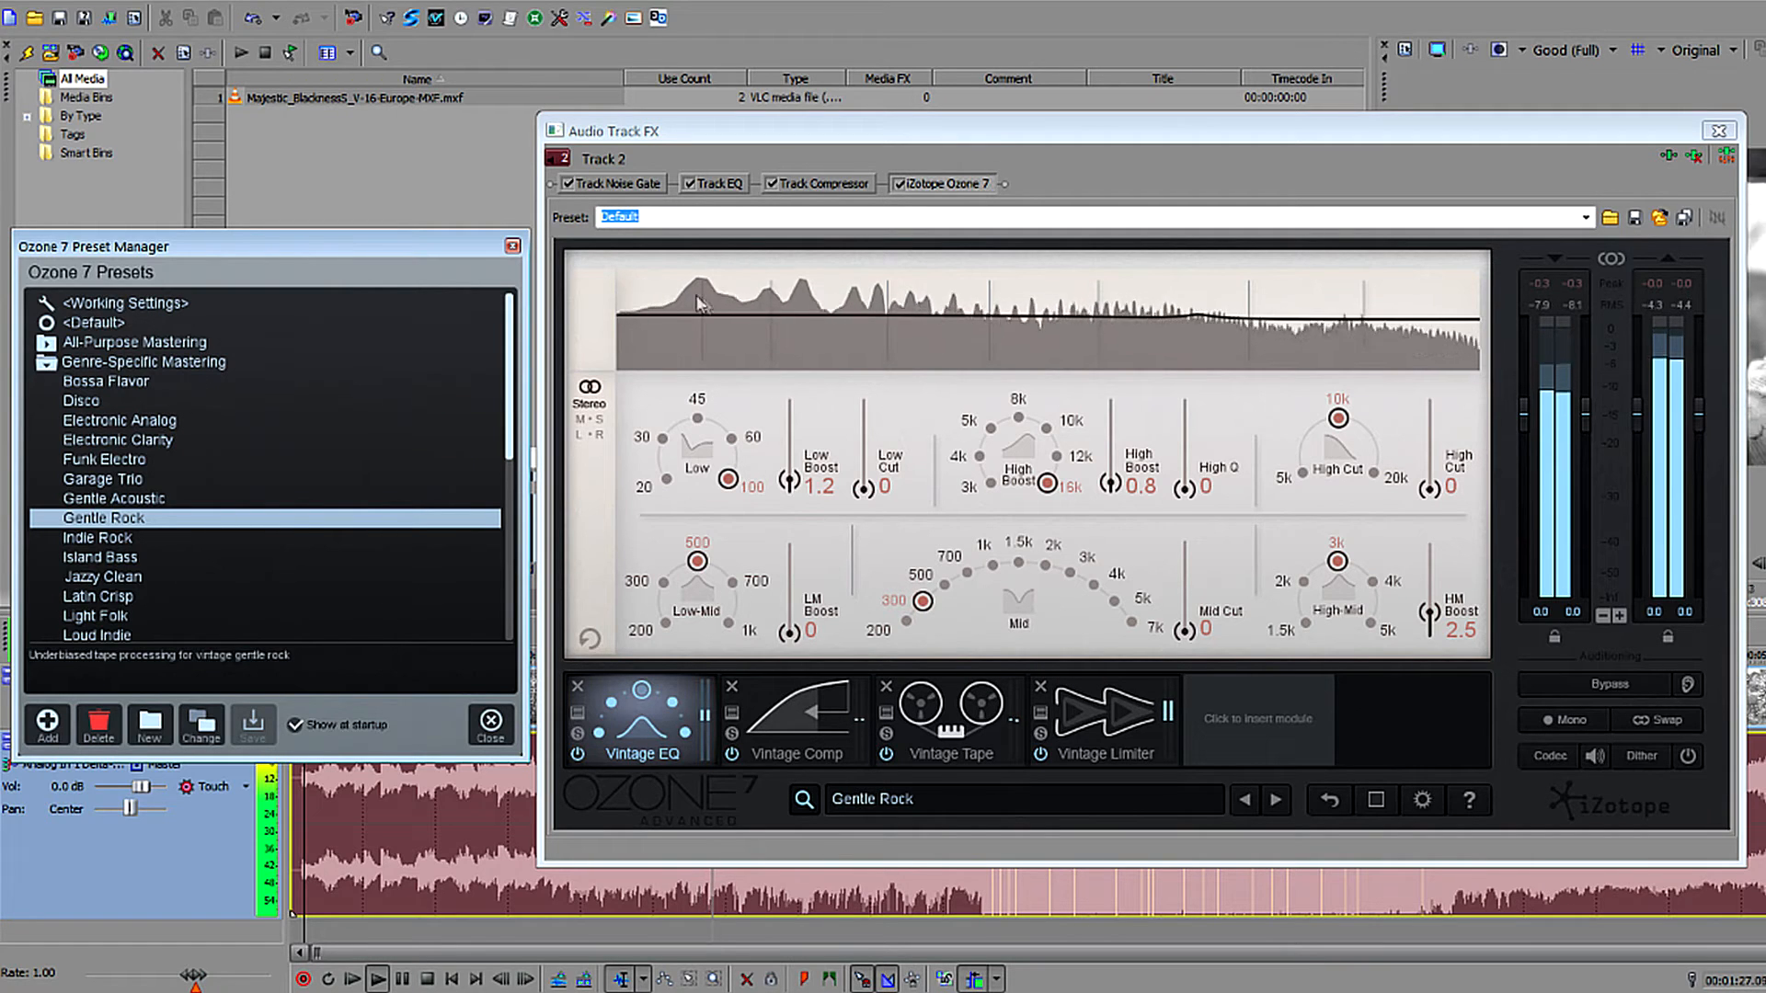
pyautogui.click(807, 717)
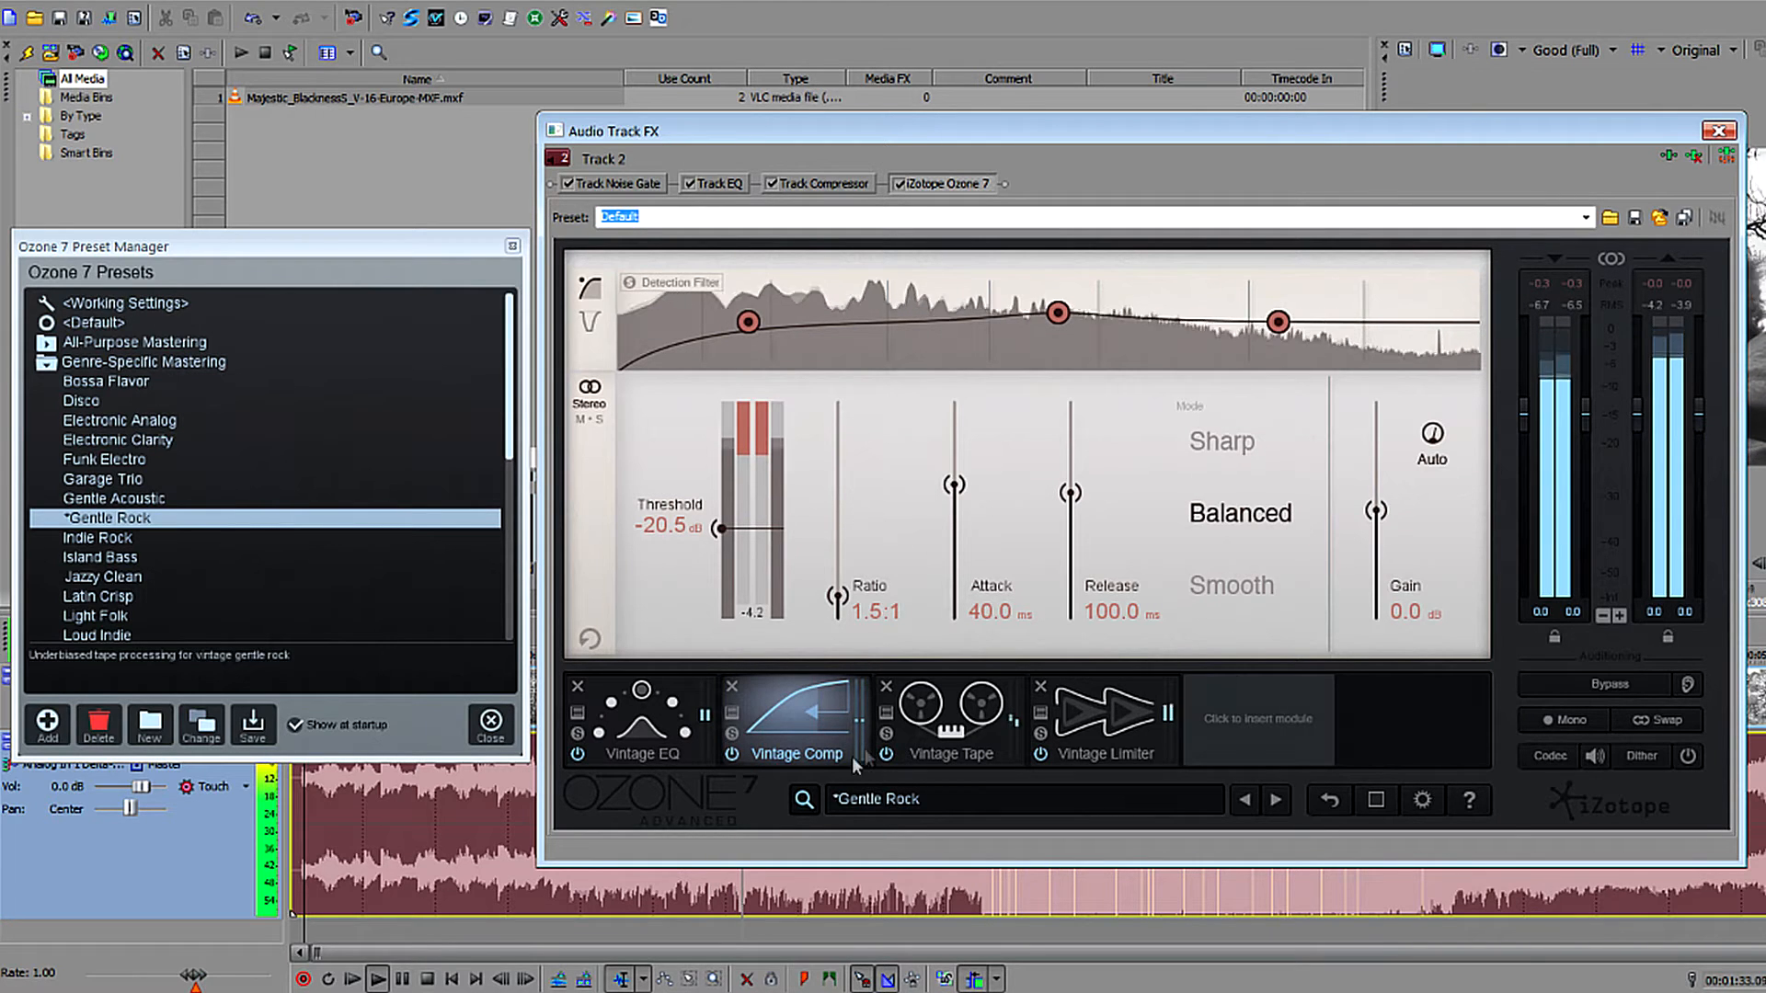
pyautogui.click(929, 731)
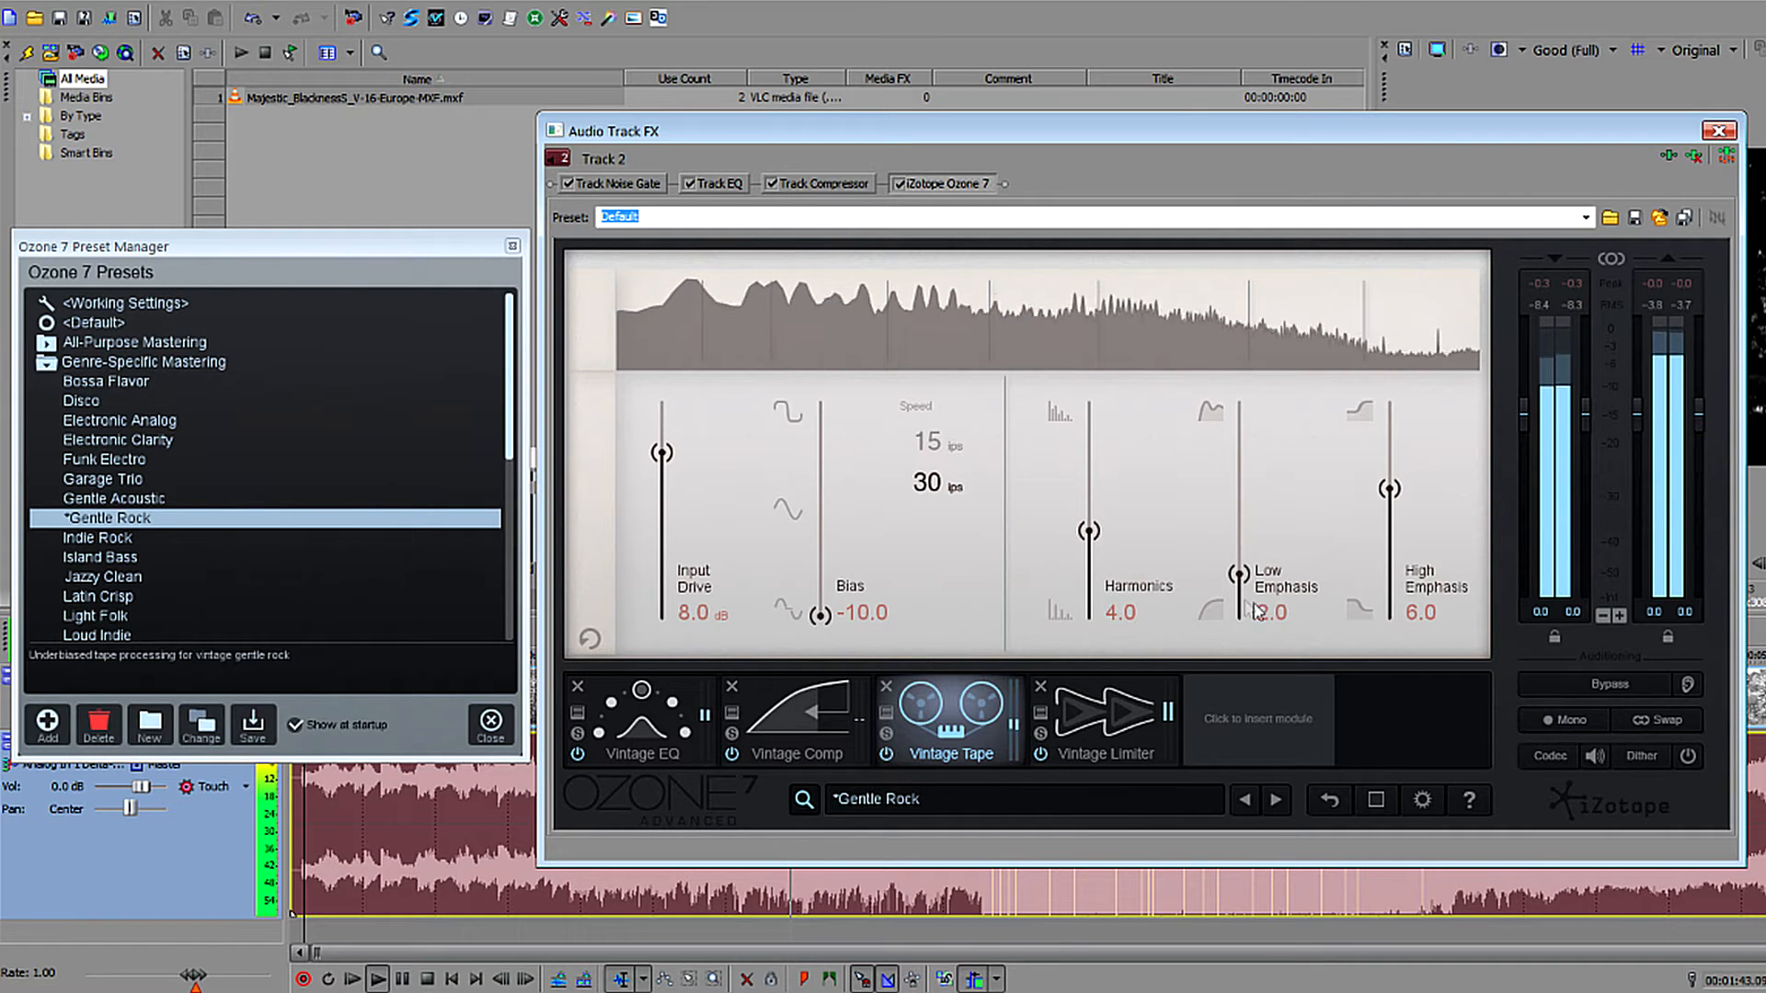
pyautogui.click(1078, 727)
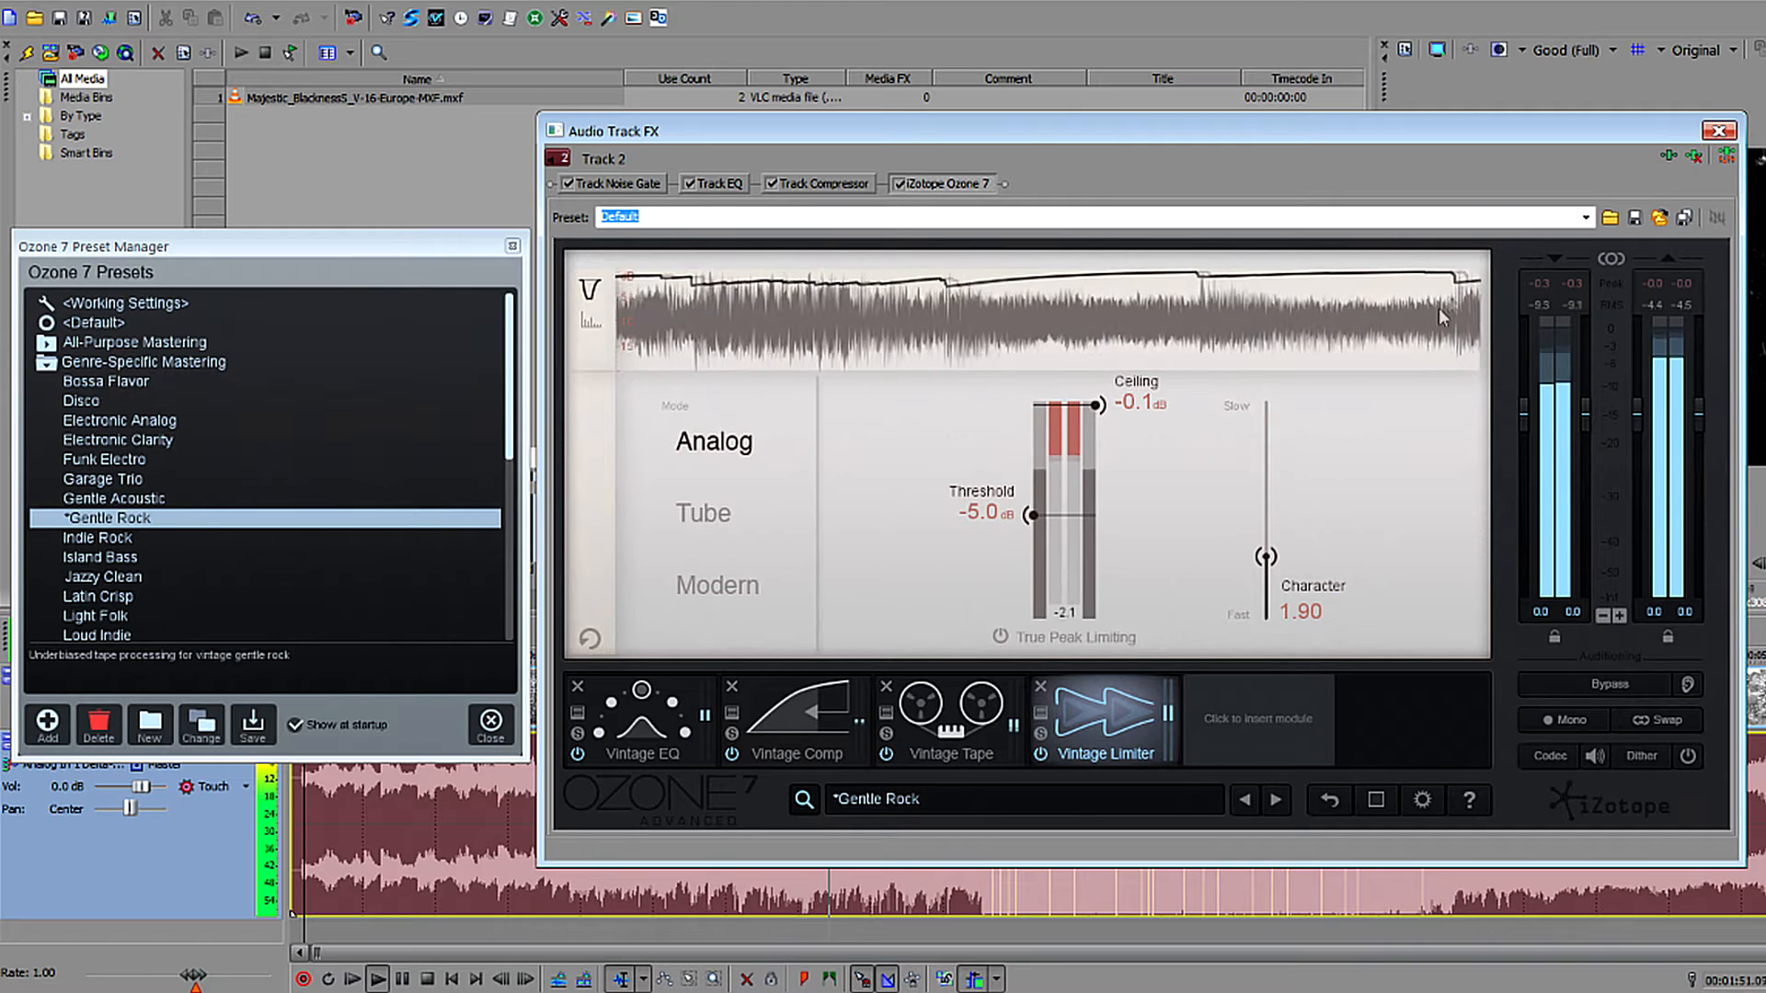
pyautogui.click(649, 743)
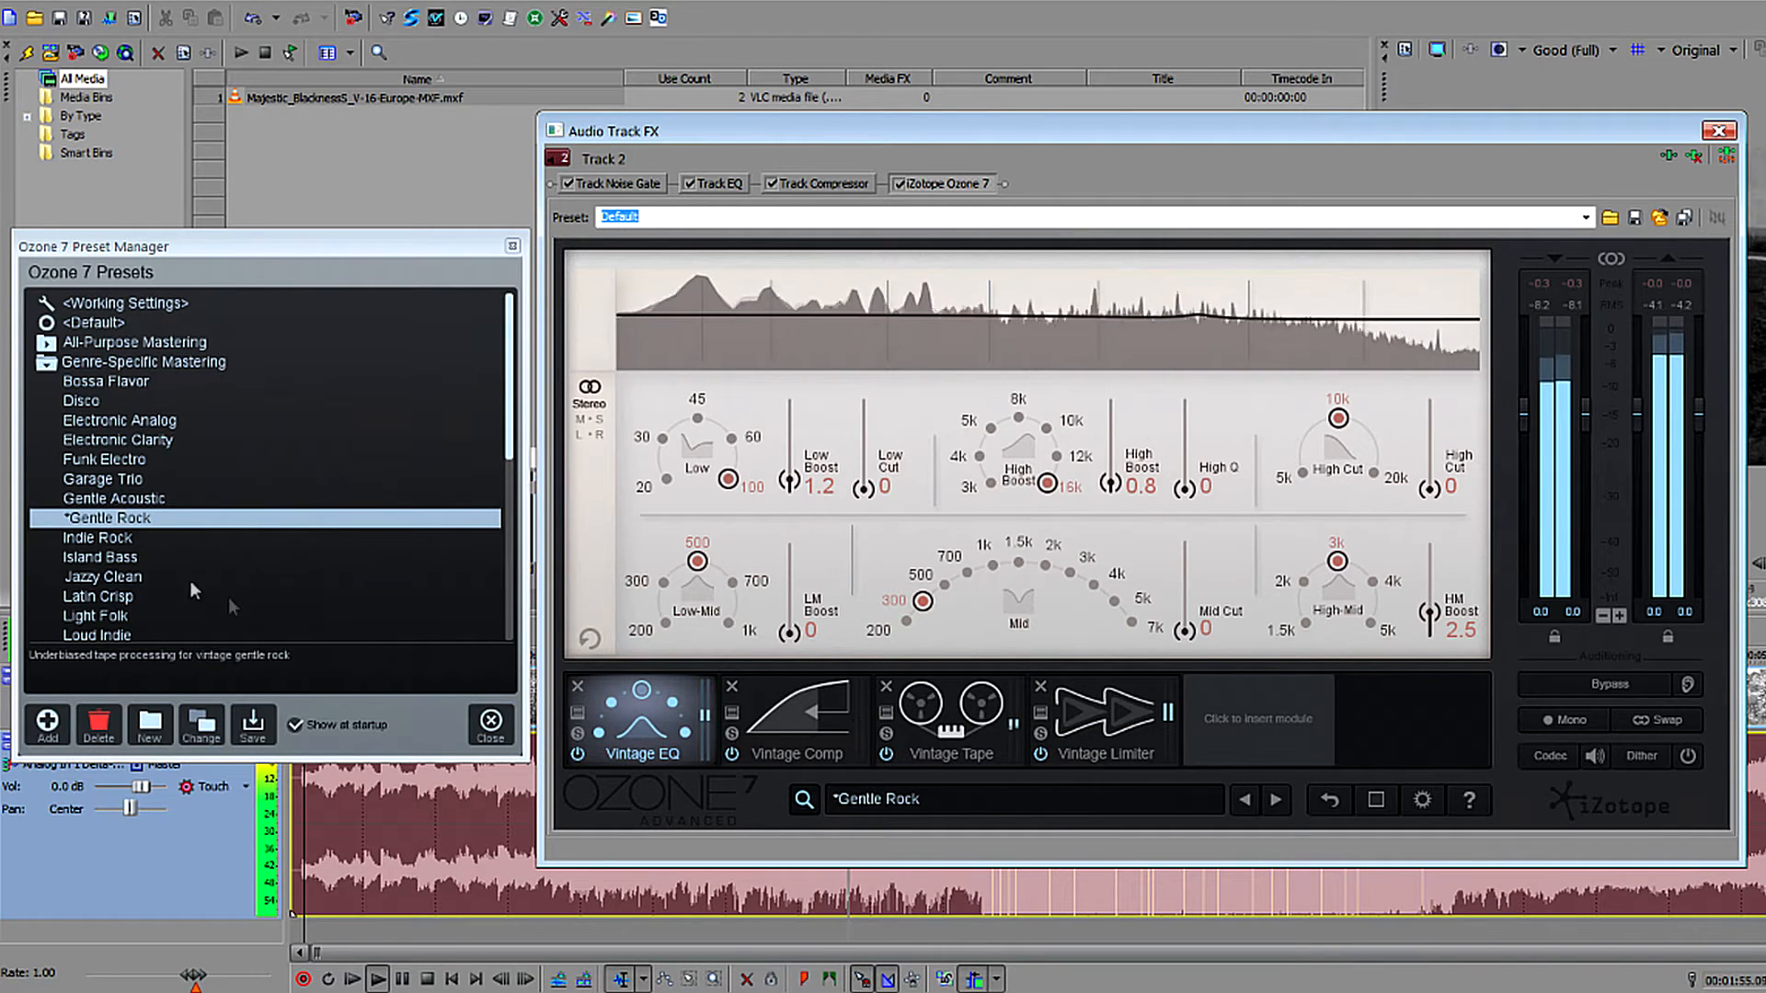
# Load the Indie Rock preset and examine its Dynamic EQ, Dynamics and Maximizer modules.
pyautogui.click(110, 538)
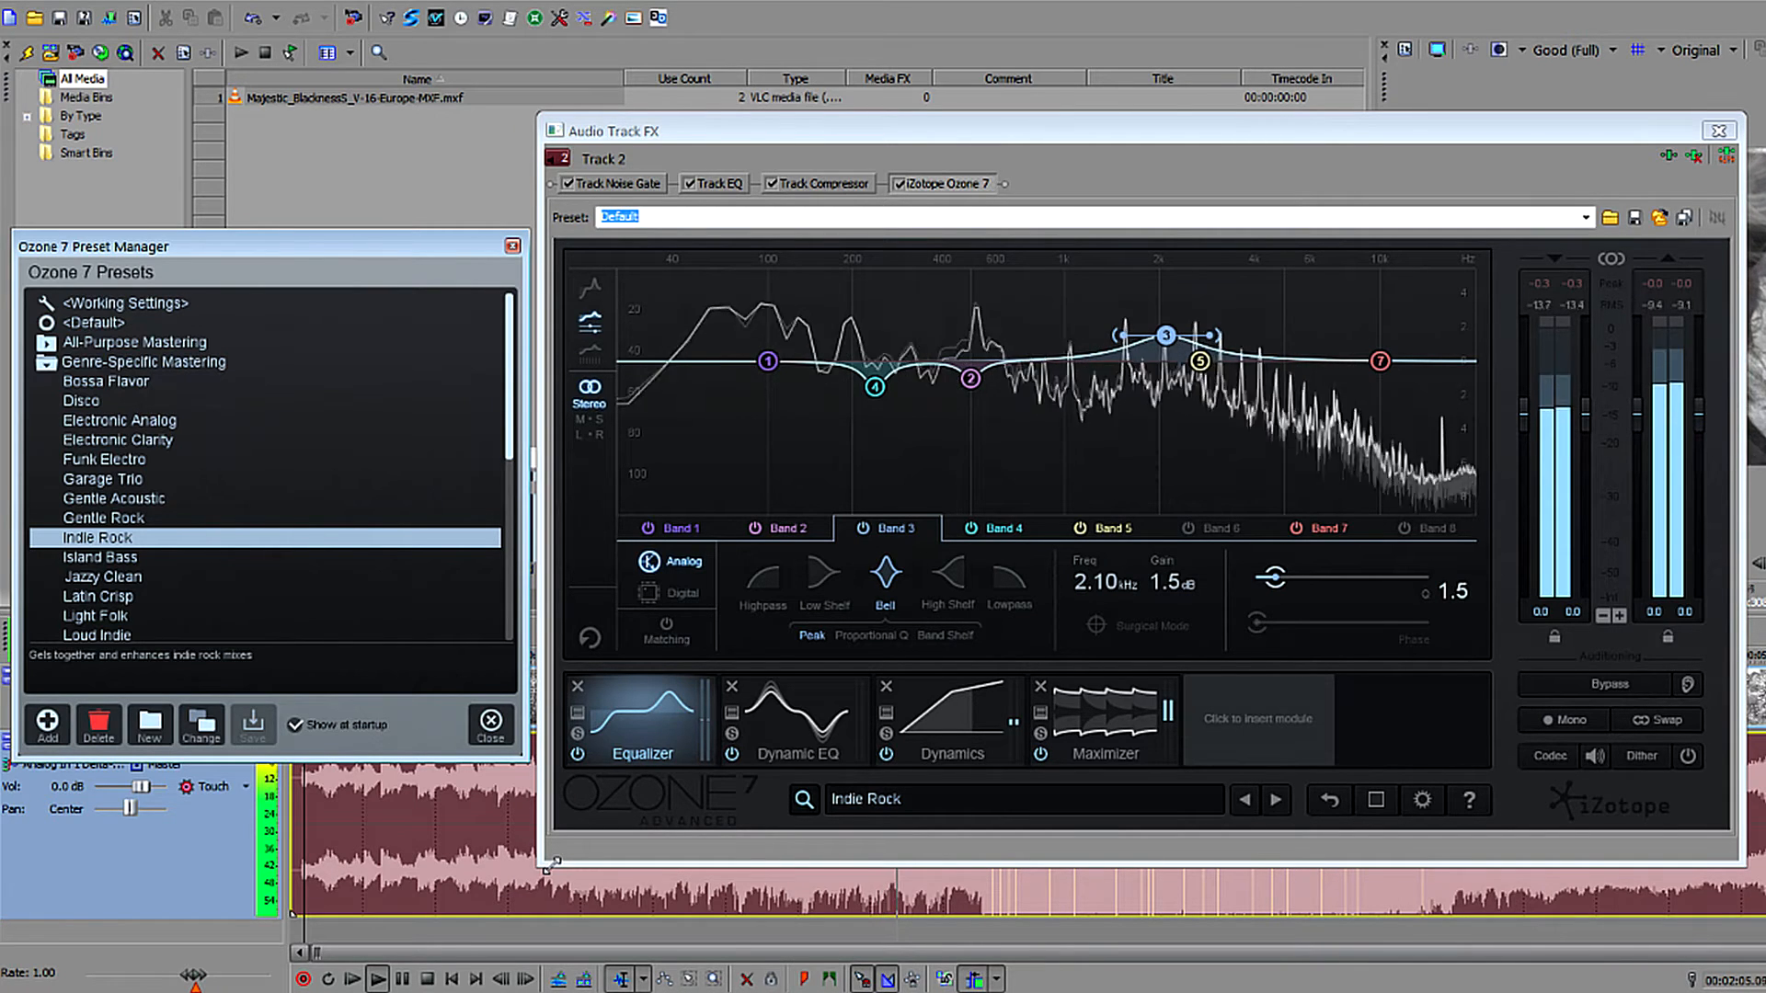
pyautogui.click(797, 727)
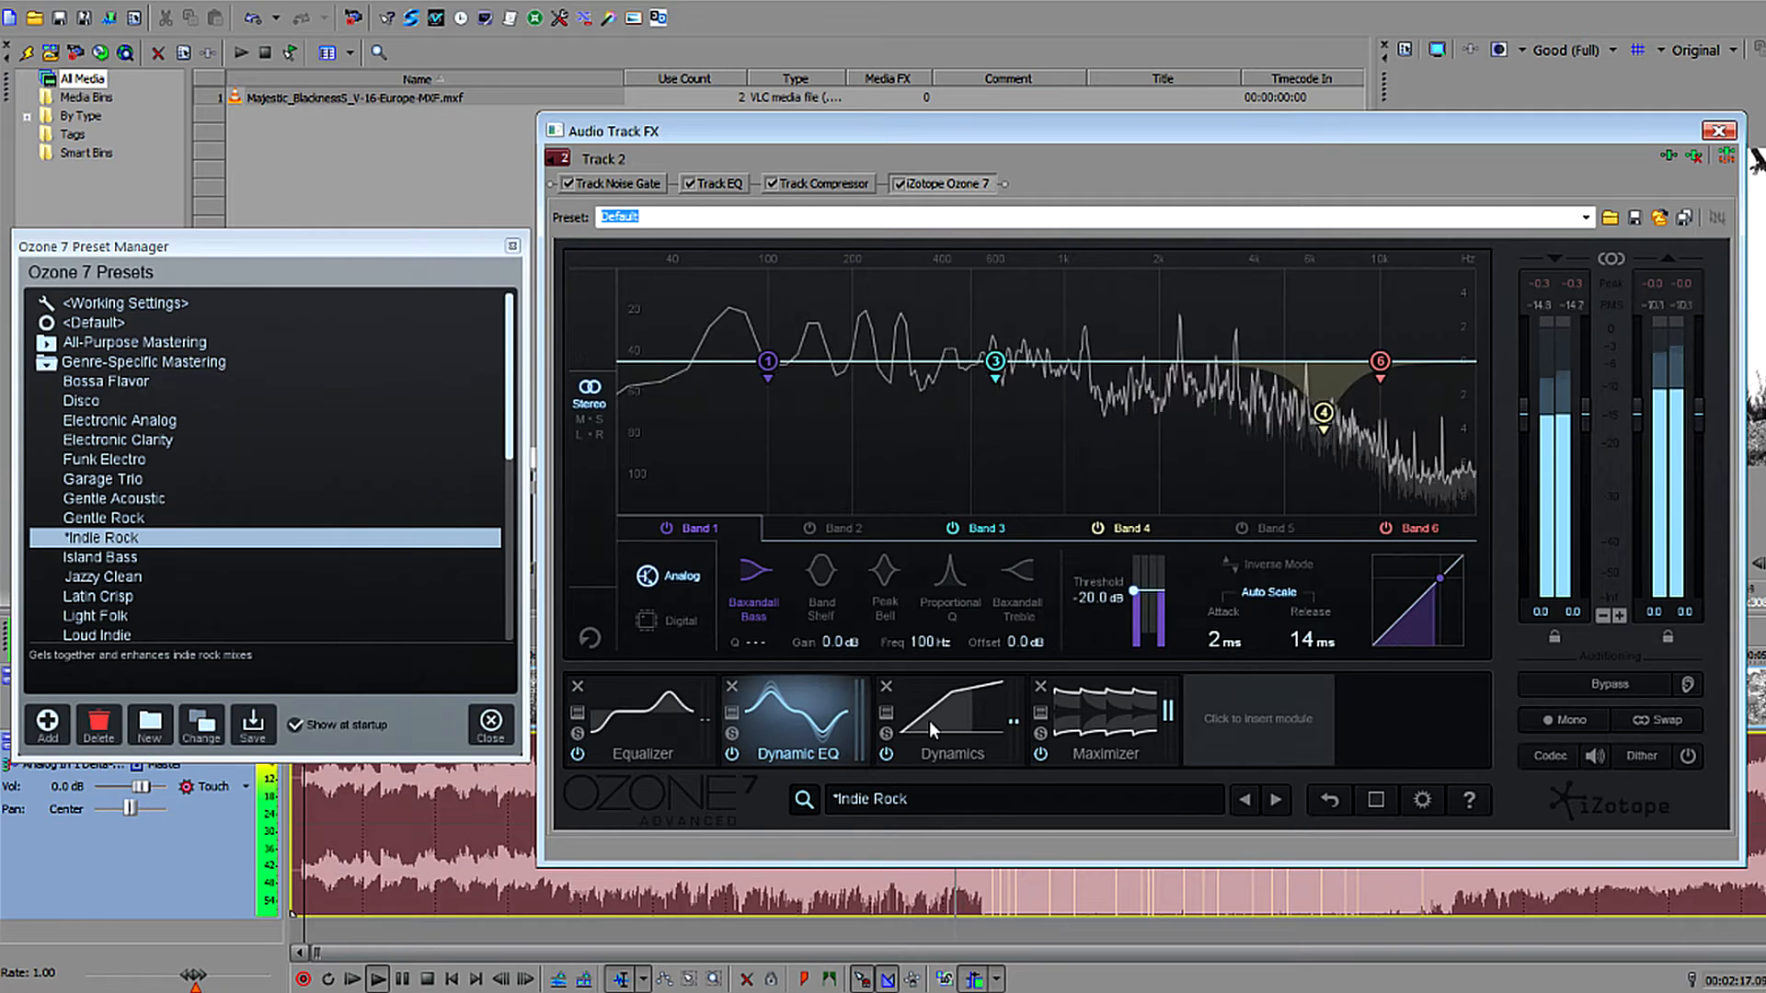
pyautogui.click(929, 720)
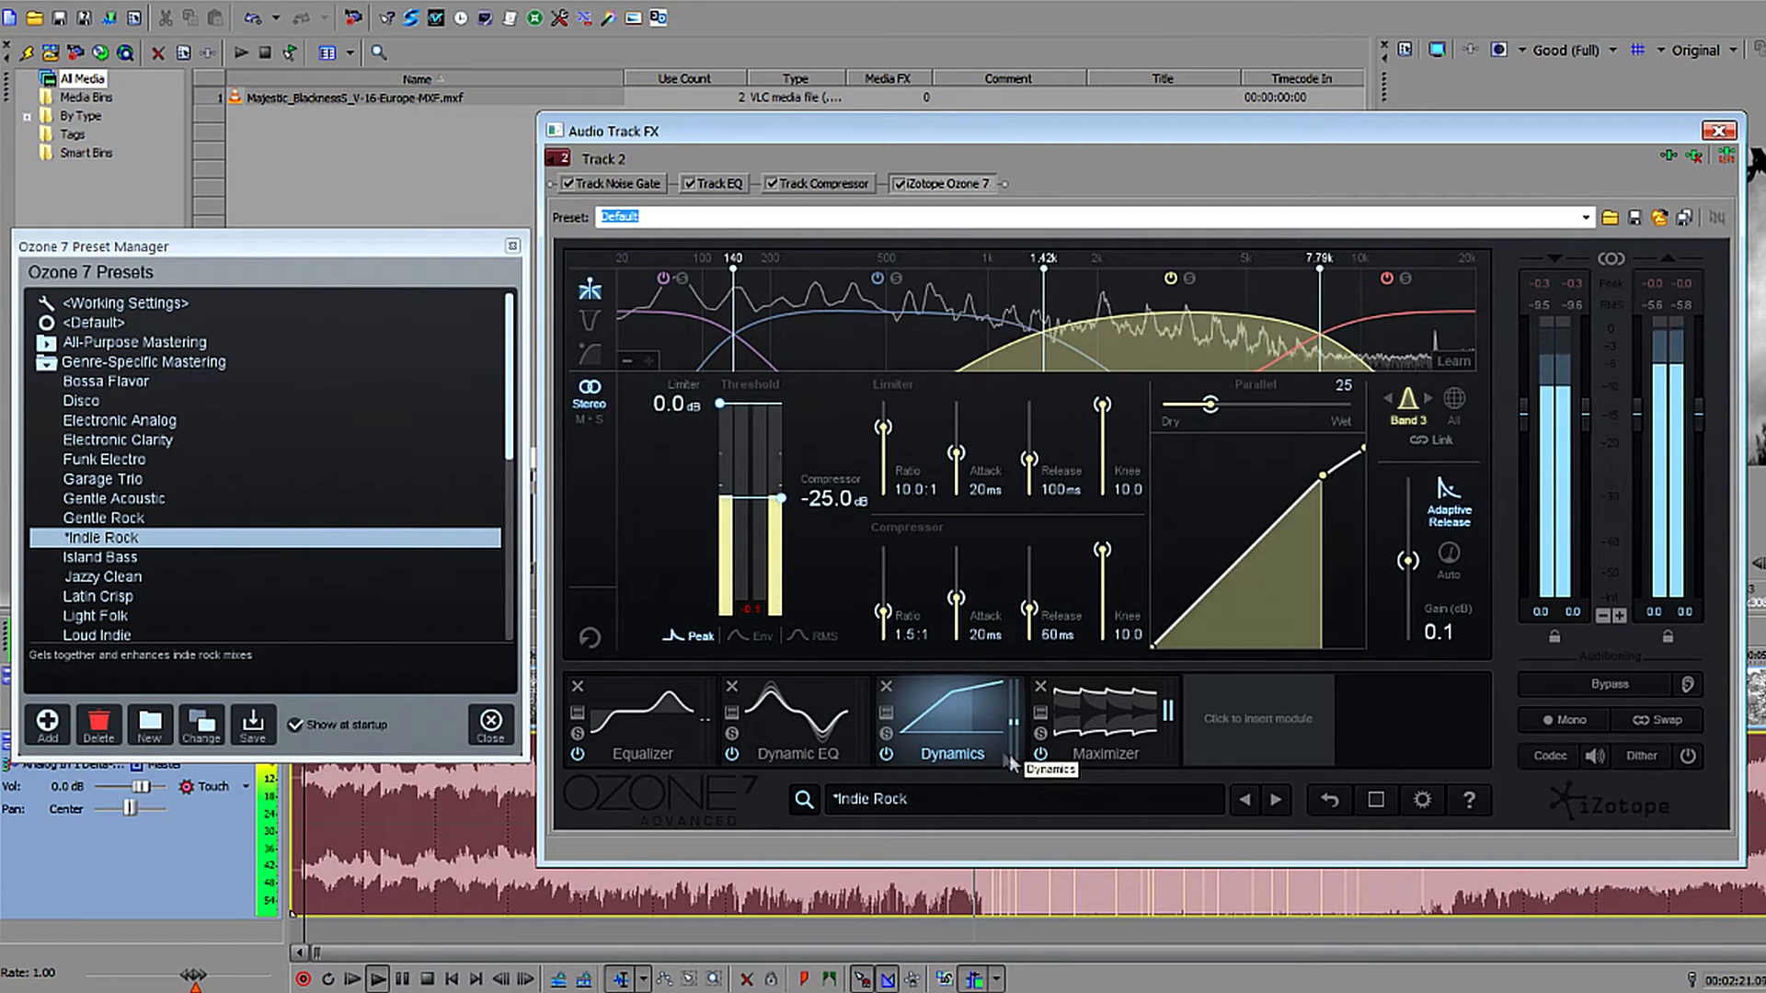
pyautogui.click(1072, 733)
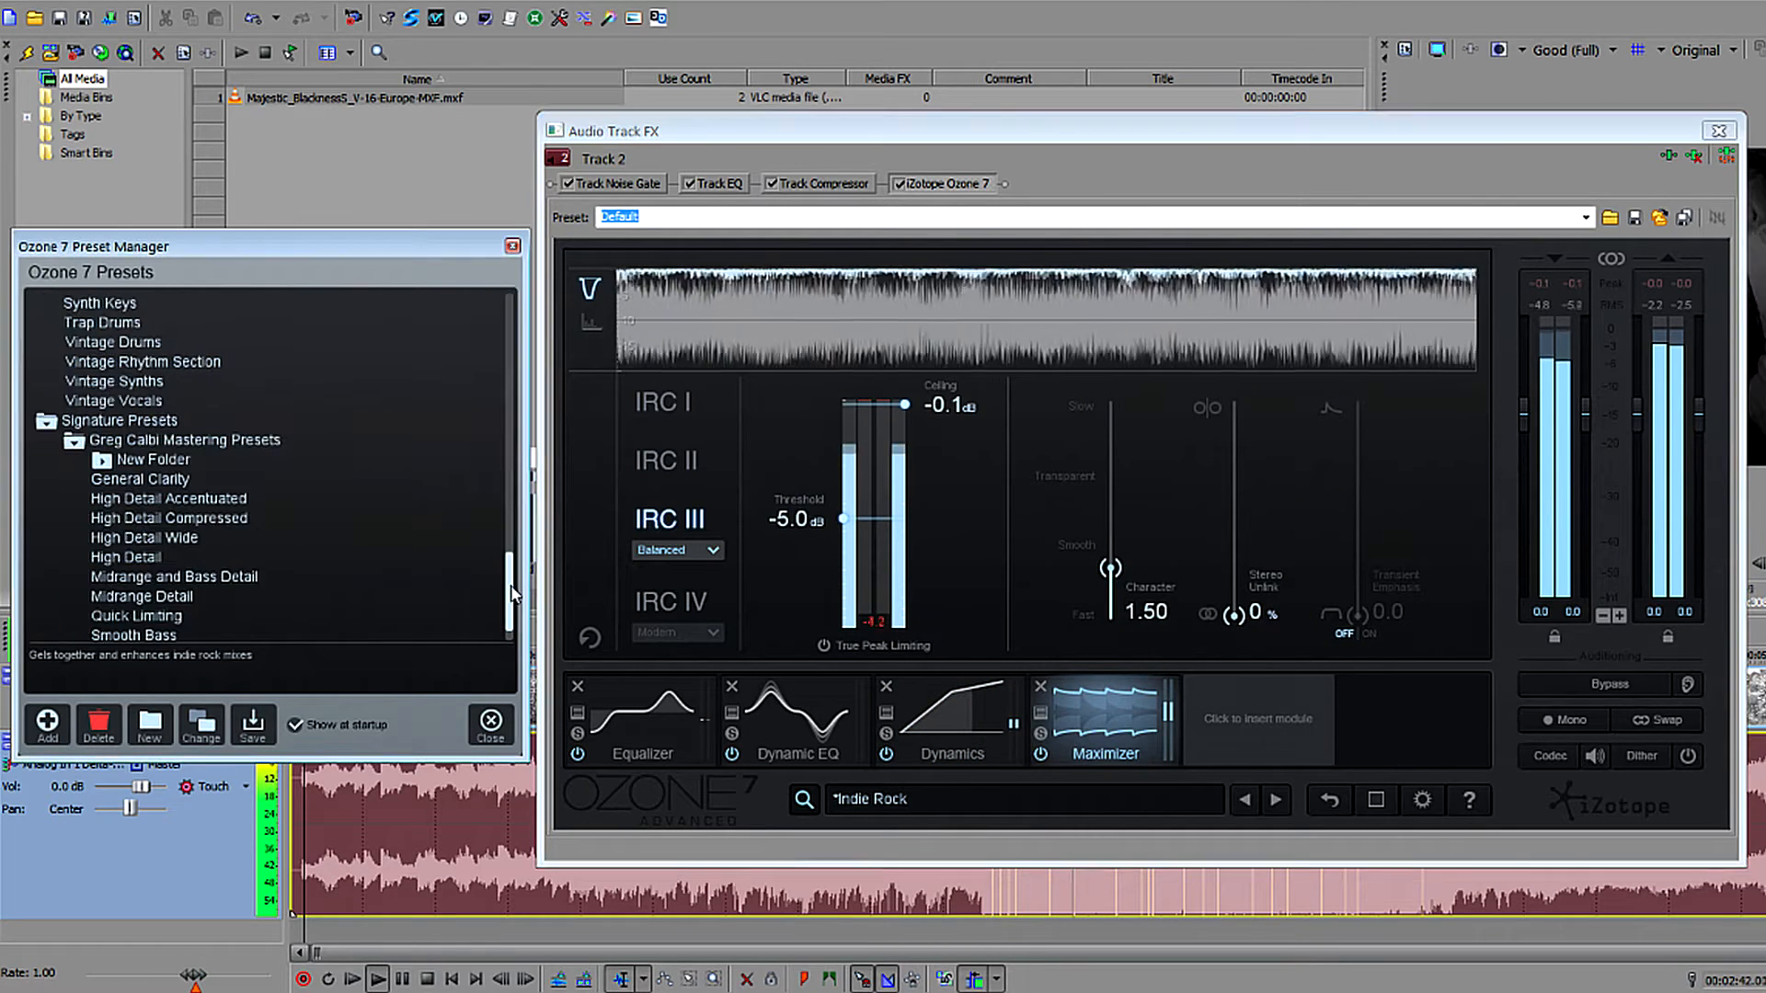
# Collapse the Signature Presets folder and show the modules that can be inserted into the Ozone 7 signal chain.
pyautogui.scroll(-1, 511, 593)
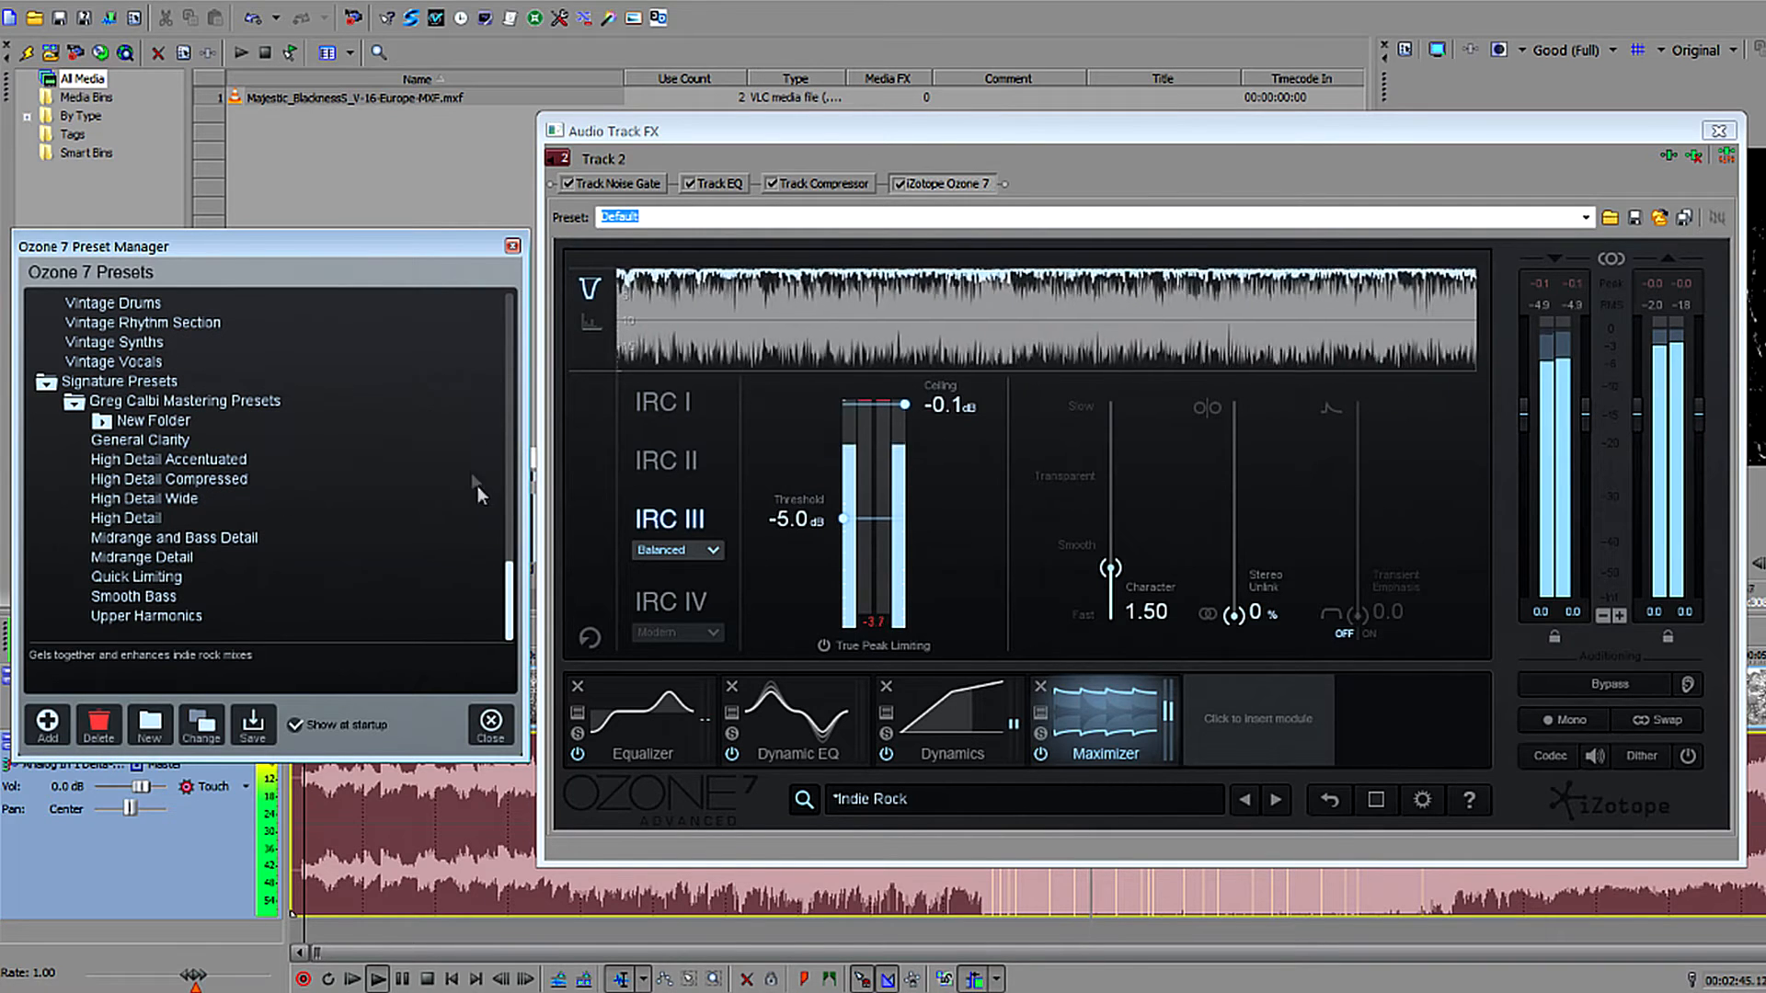
pyautogui.click(46, 382)
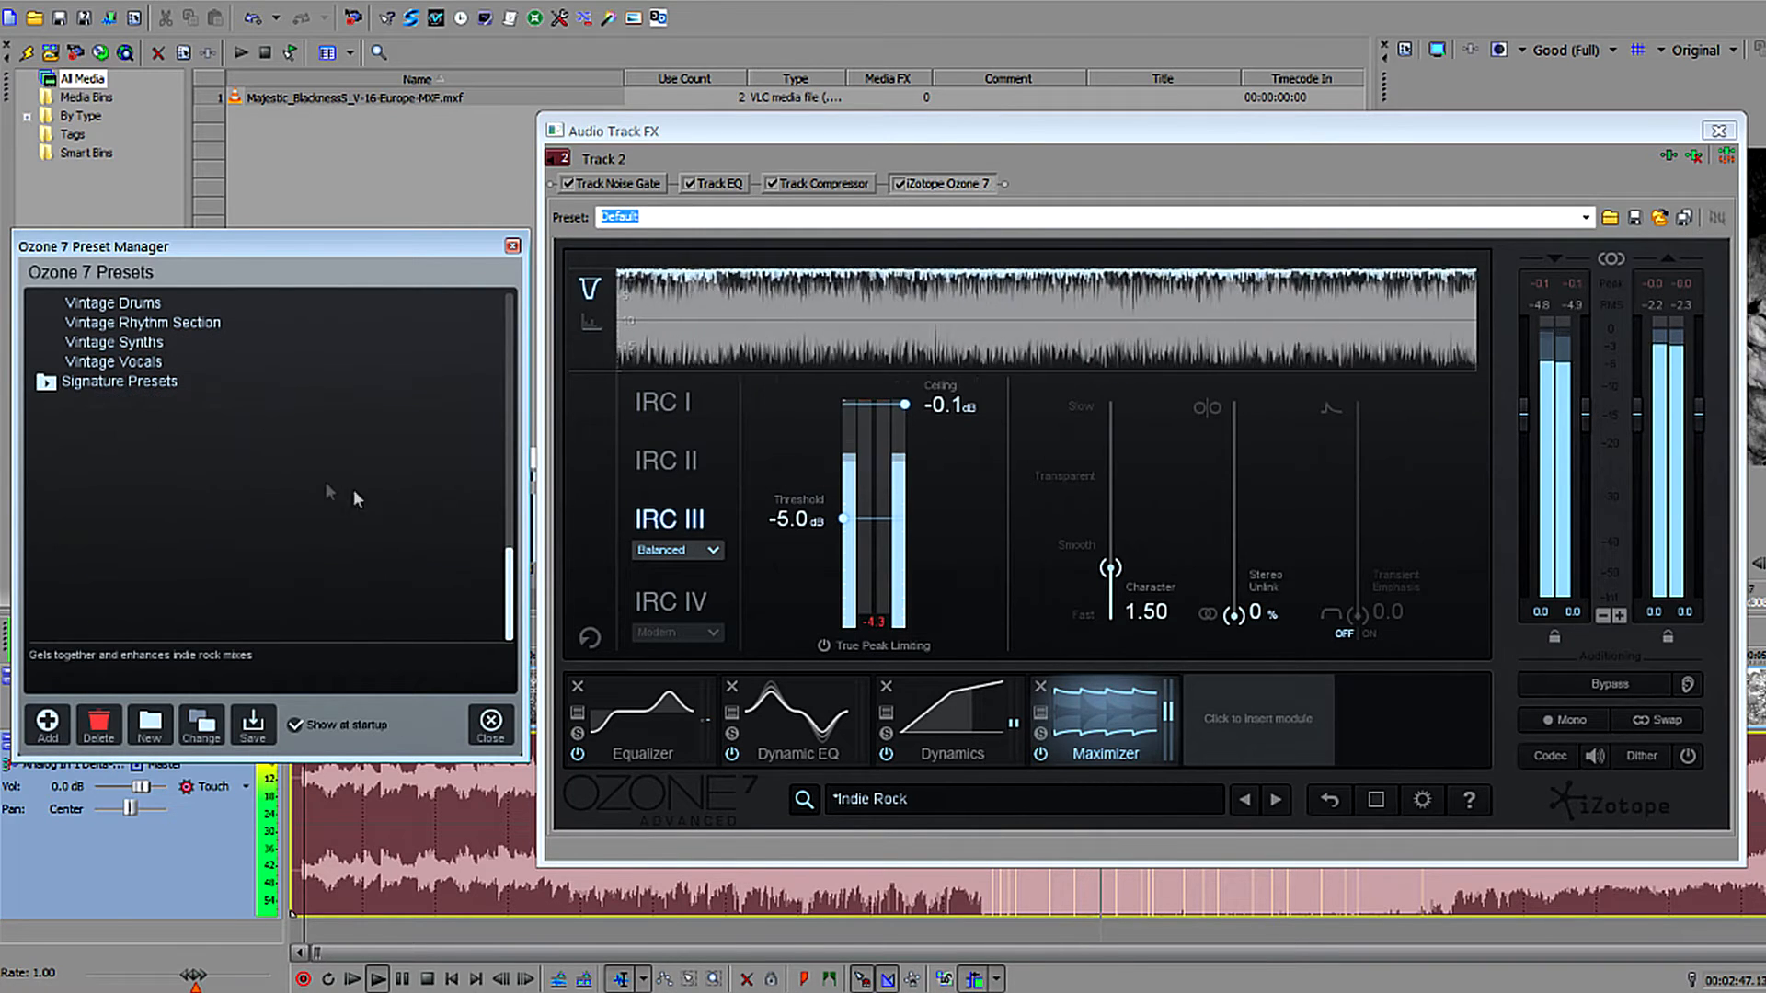
pyautogui.scroll(10, 512, 589)
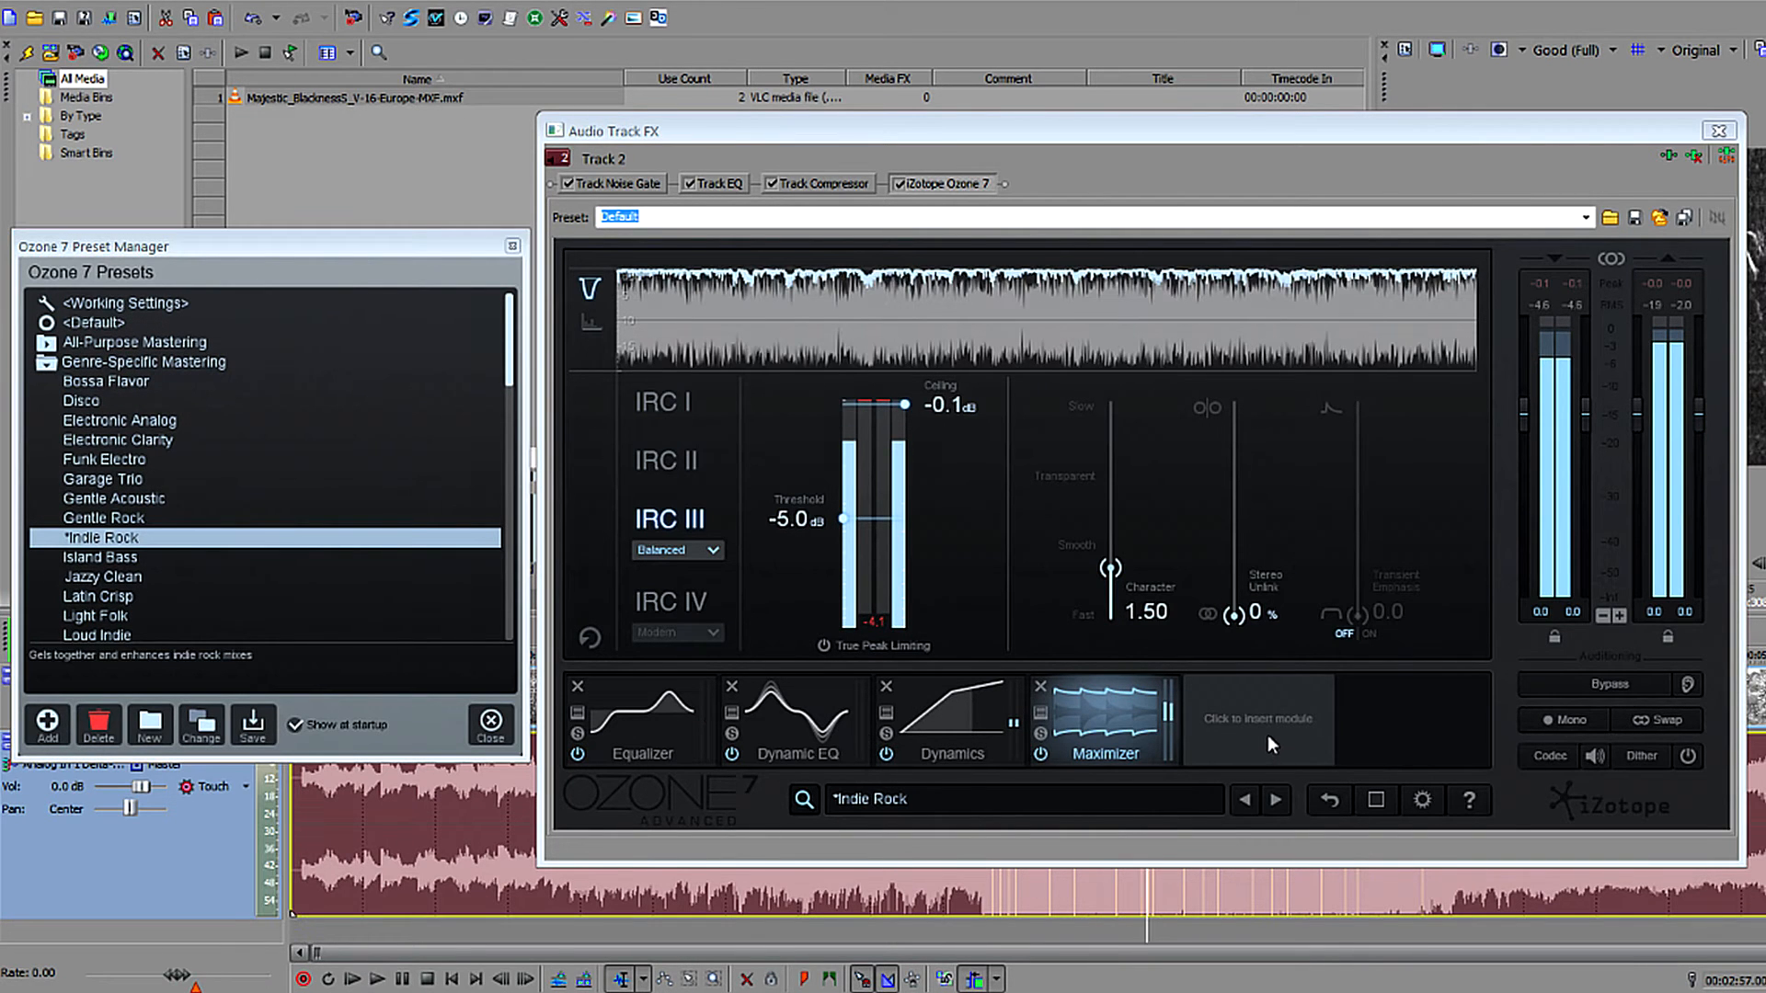
pyautogui.click(1267, 730)
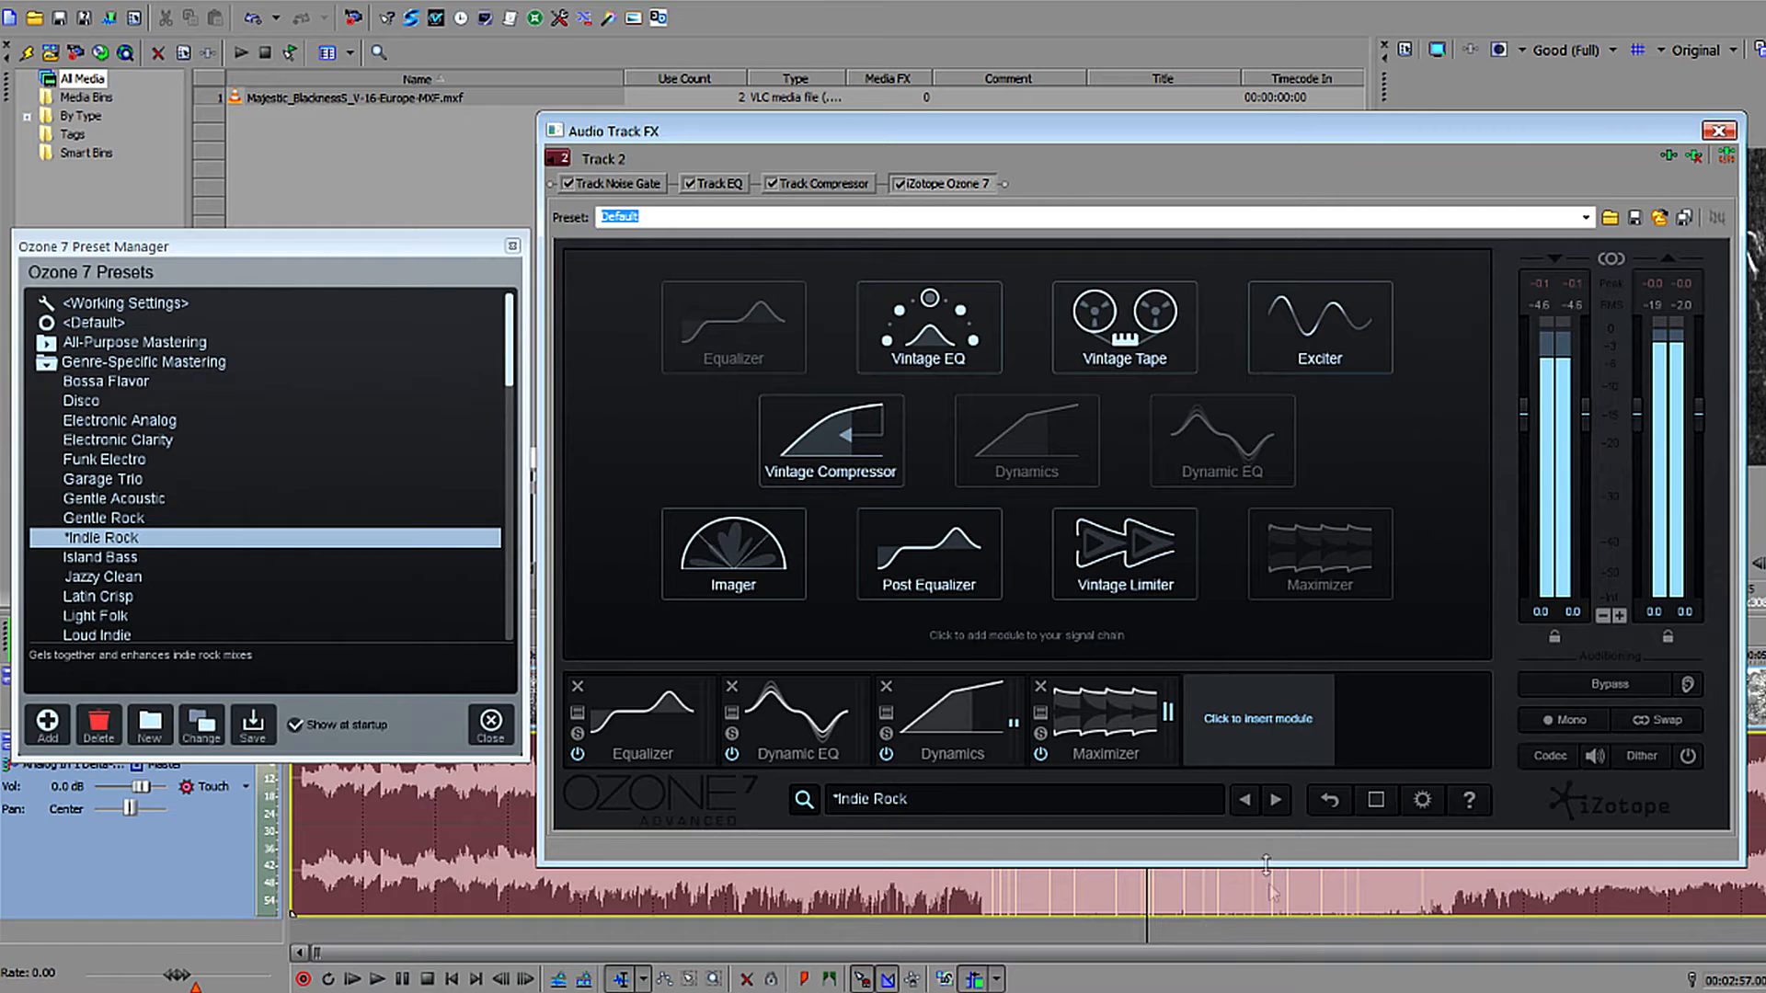
# Add iZotope Insight to track 2's effects chain and place its preset manager beside the Audio Track FX window.
pyautogui.moveTo(1101, 741)
pyautogui.mouseDown()
pyautogui.moveTo(782, 735)
pyautogui.moveTo(1089, 756)
pyautogui.mouseUp()
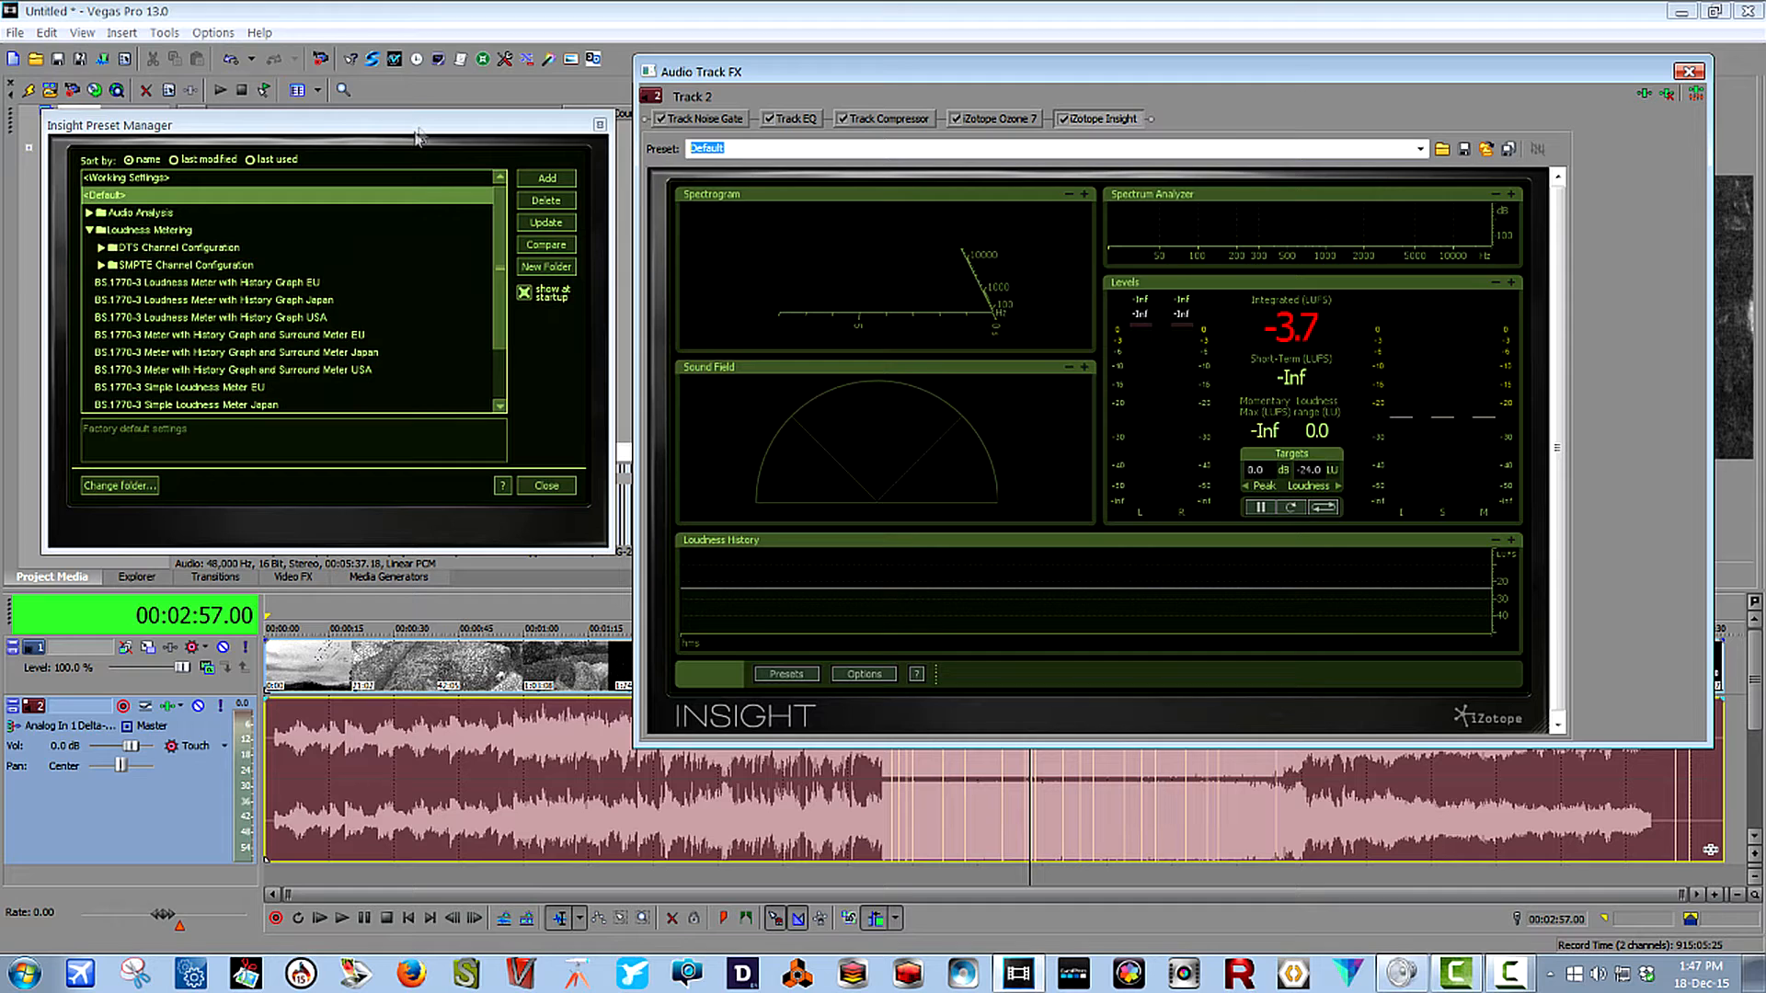
pyautogui.moveTo(421, 128); pyautogui.dragTo(432, 86)
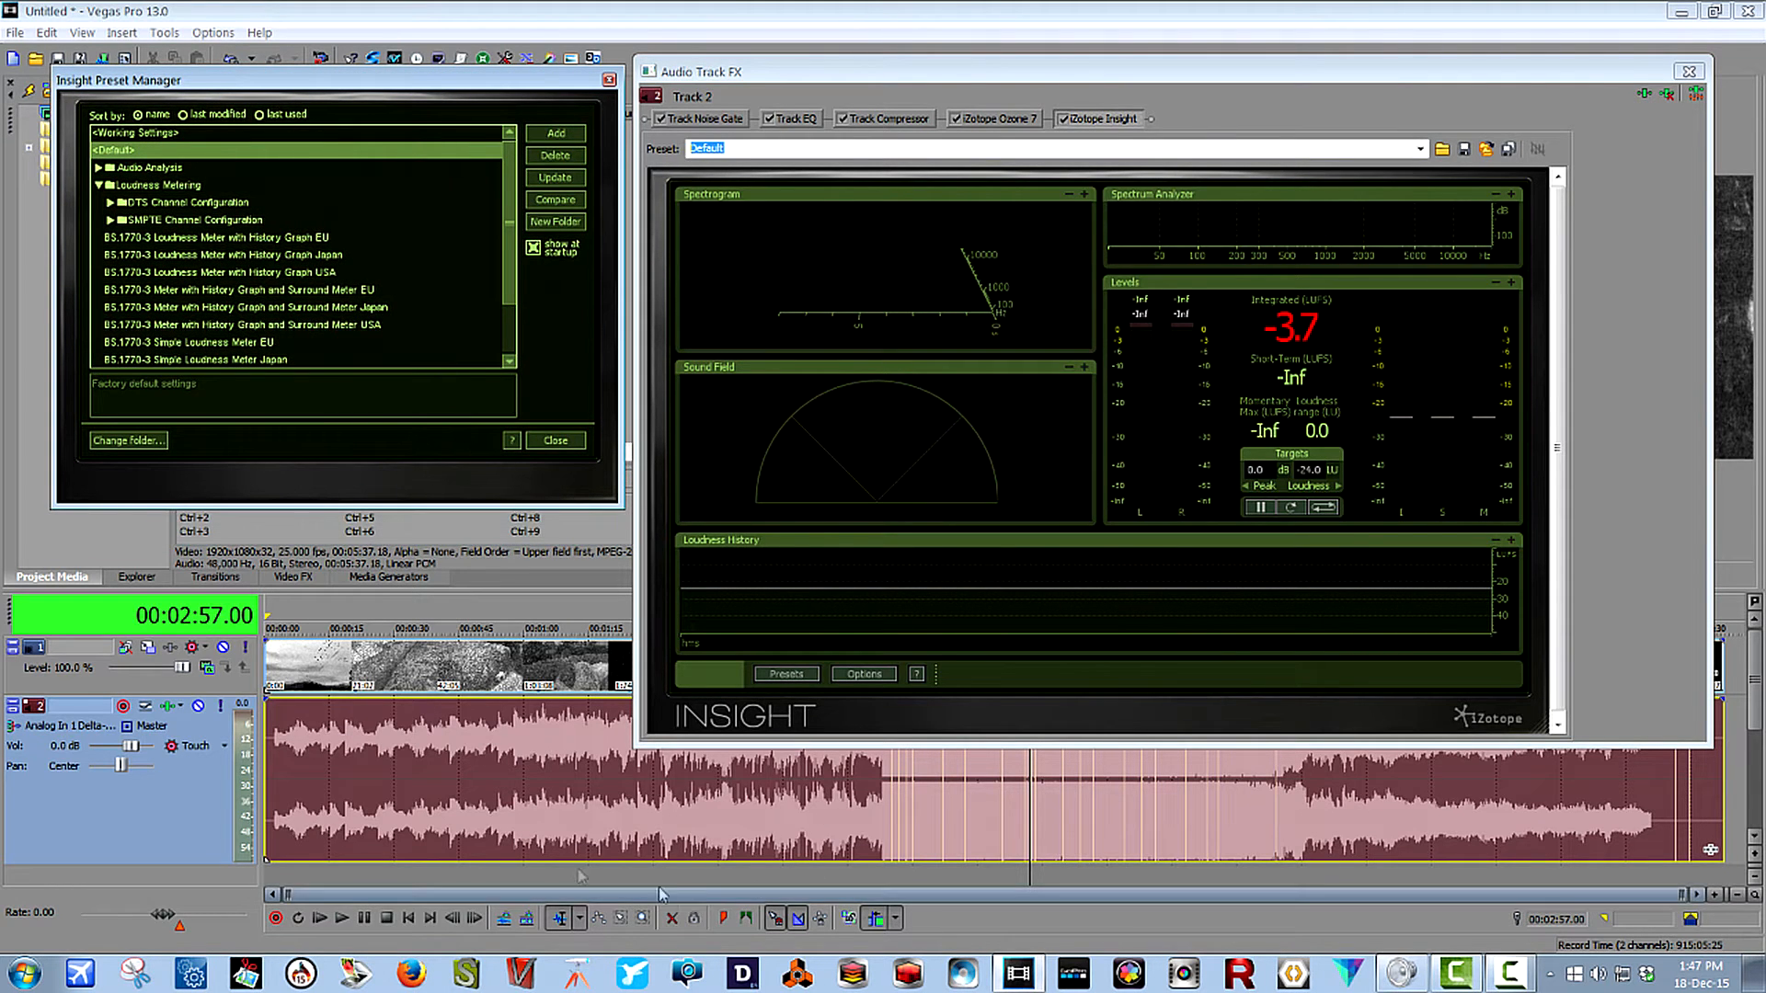
# Play the track from 00:00:12.19 through Insight and load the 3D Spectrogram crawl preset from Audio Analysis.
pyautogui.click(322, 830)
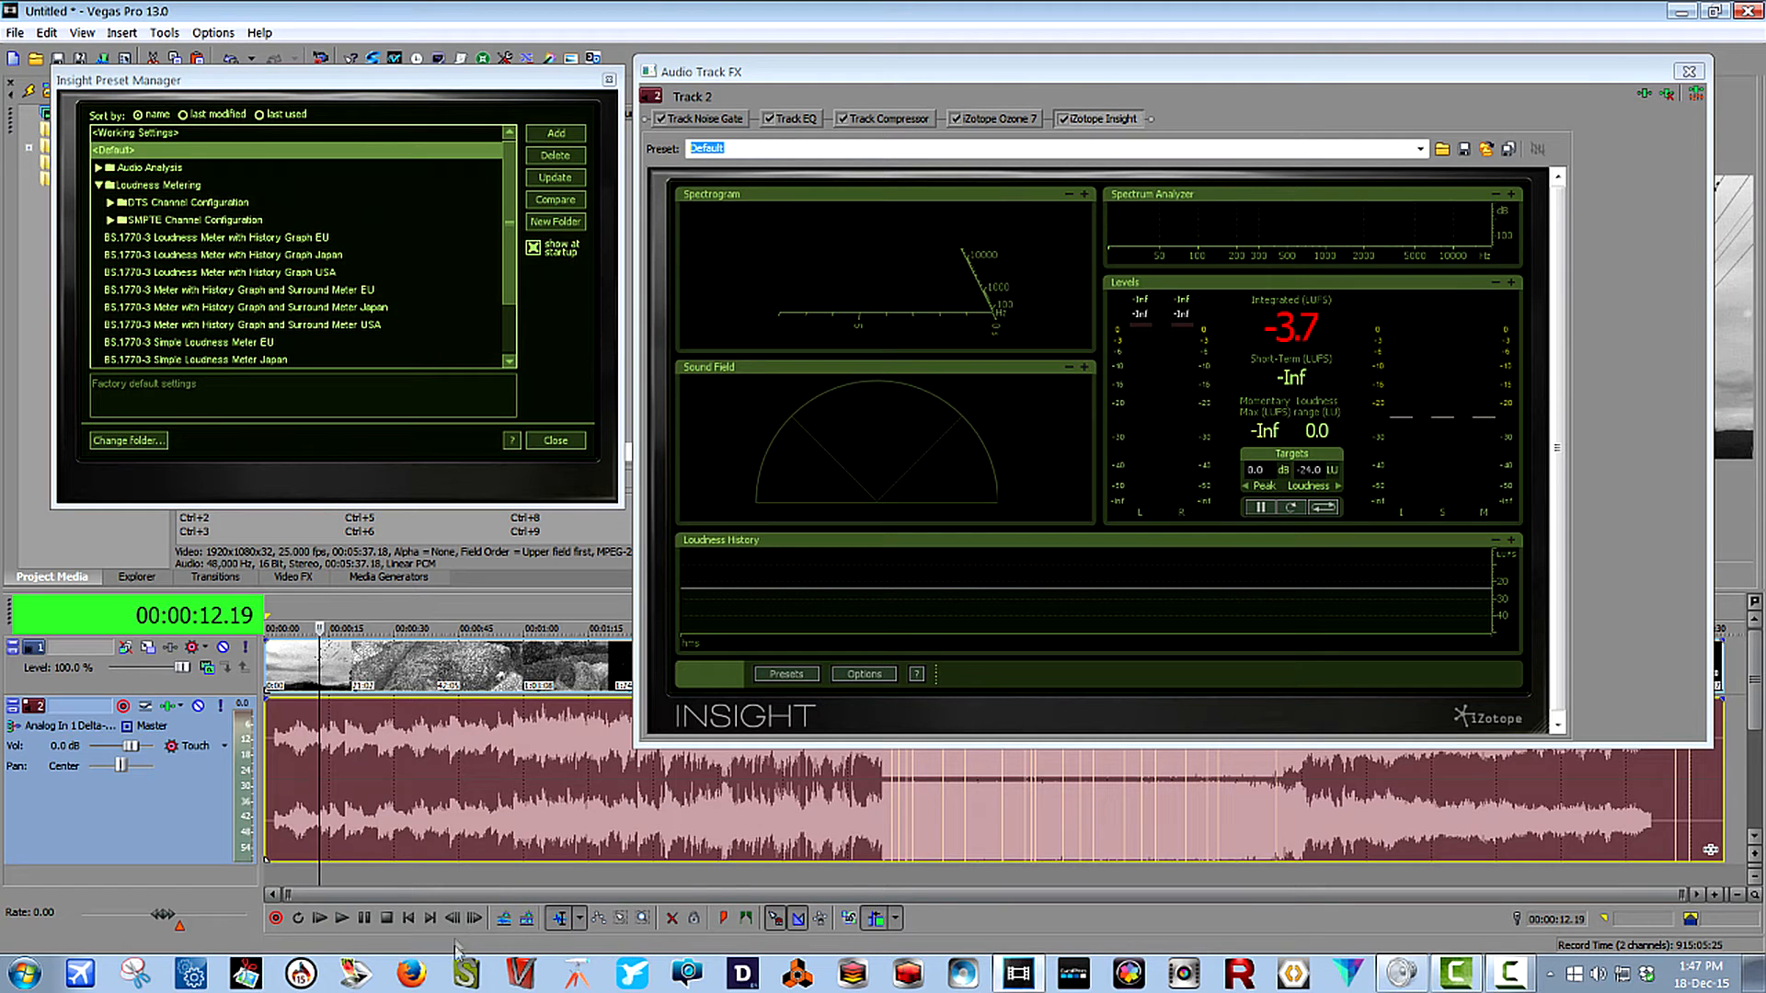
pyautogui.click(343, 918)
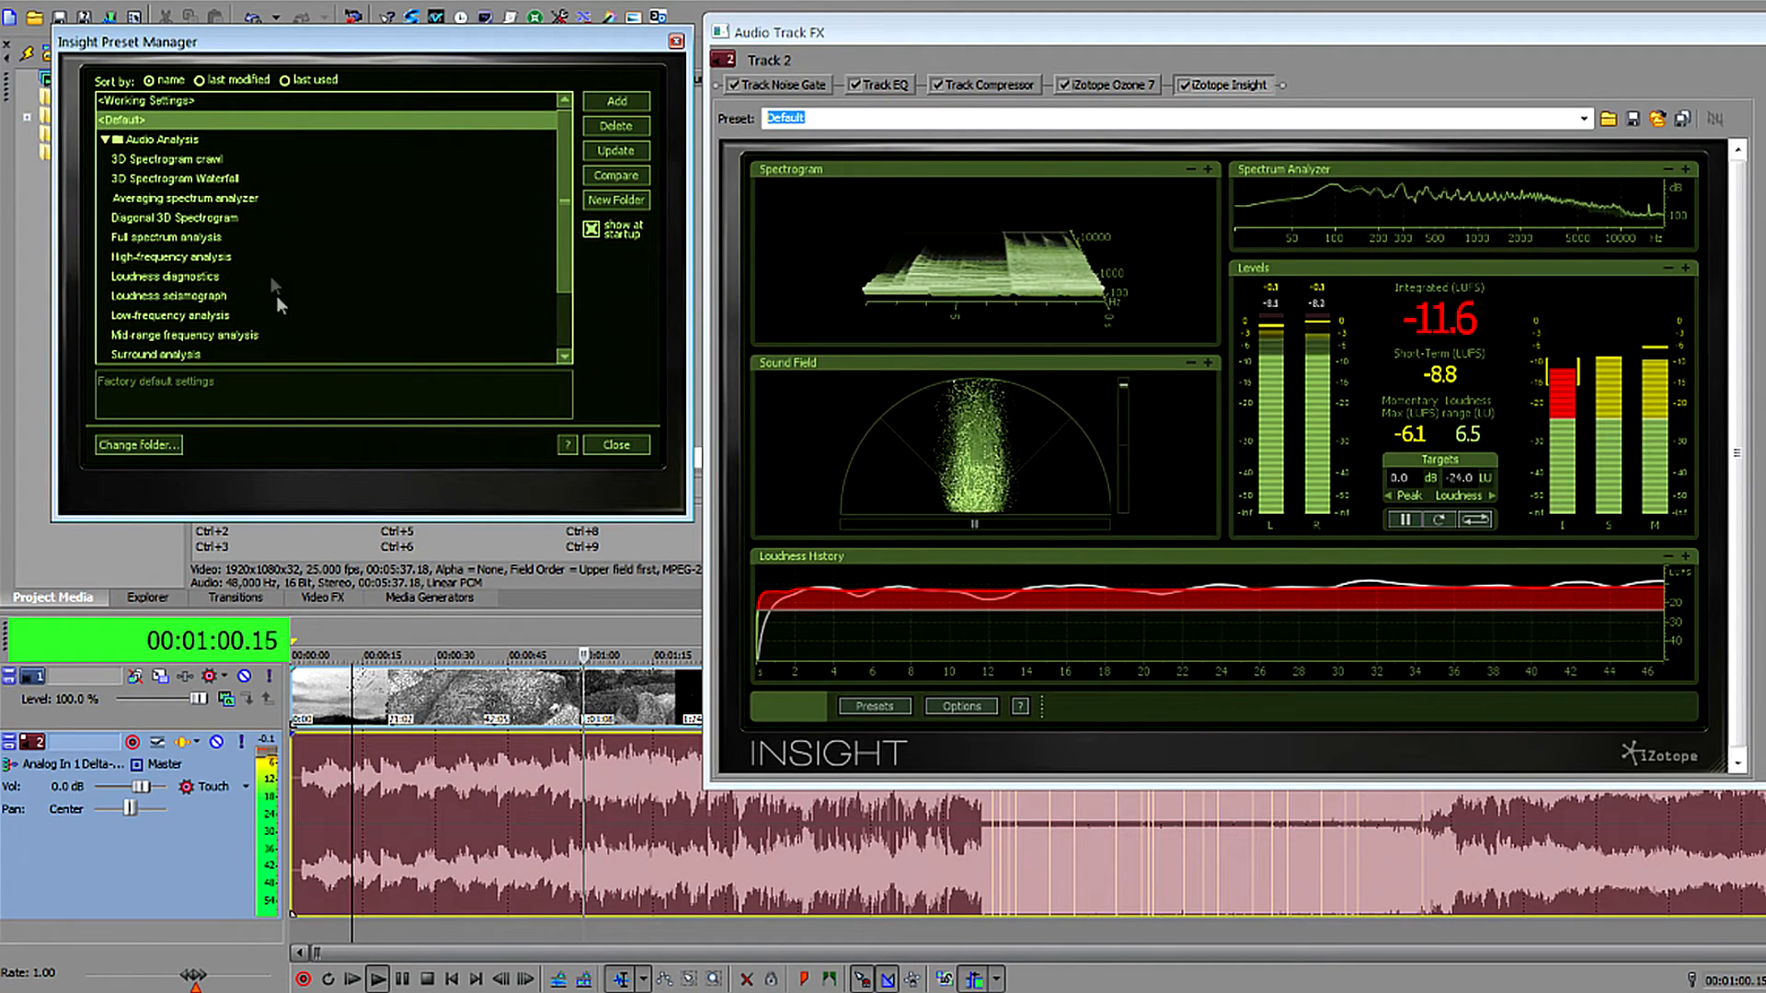
pyautogui.click(183, 160)
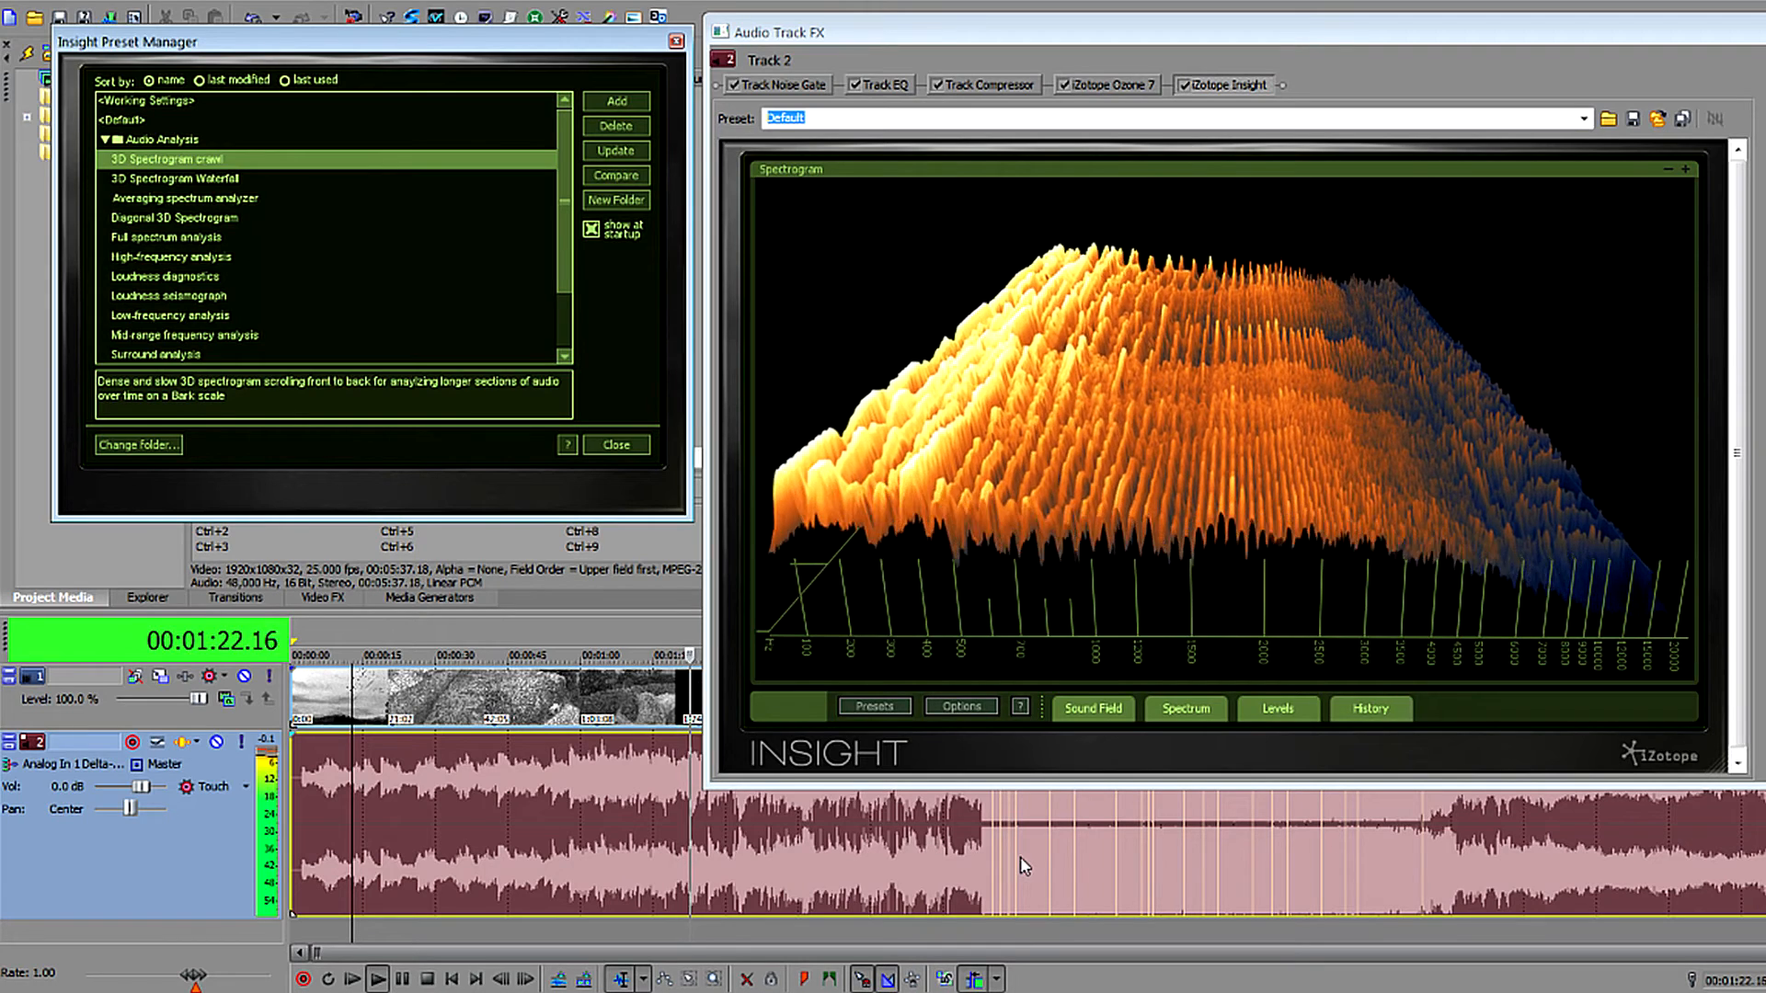
# Move playback to 00:02:33.16, examine that louder section in the 3D spectrogram and pause.
pyautogui.click(695, 870)
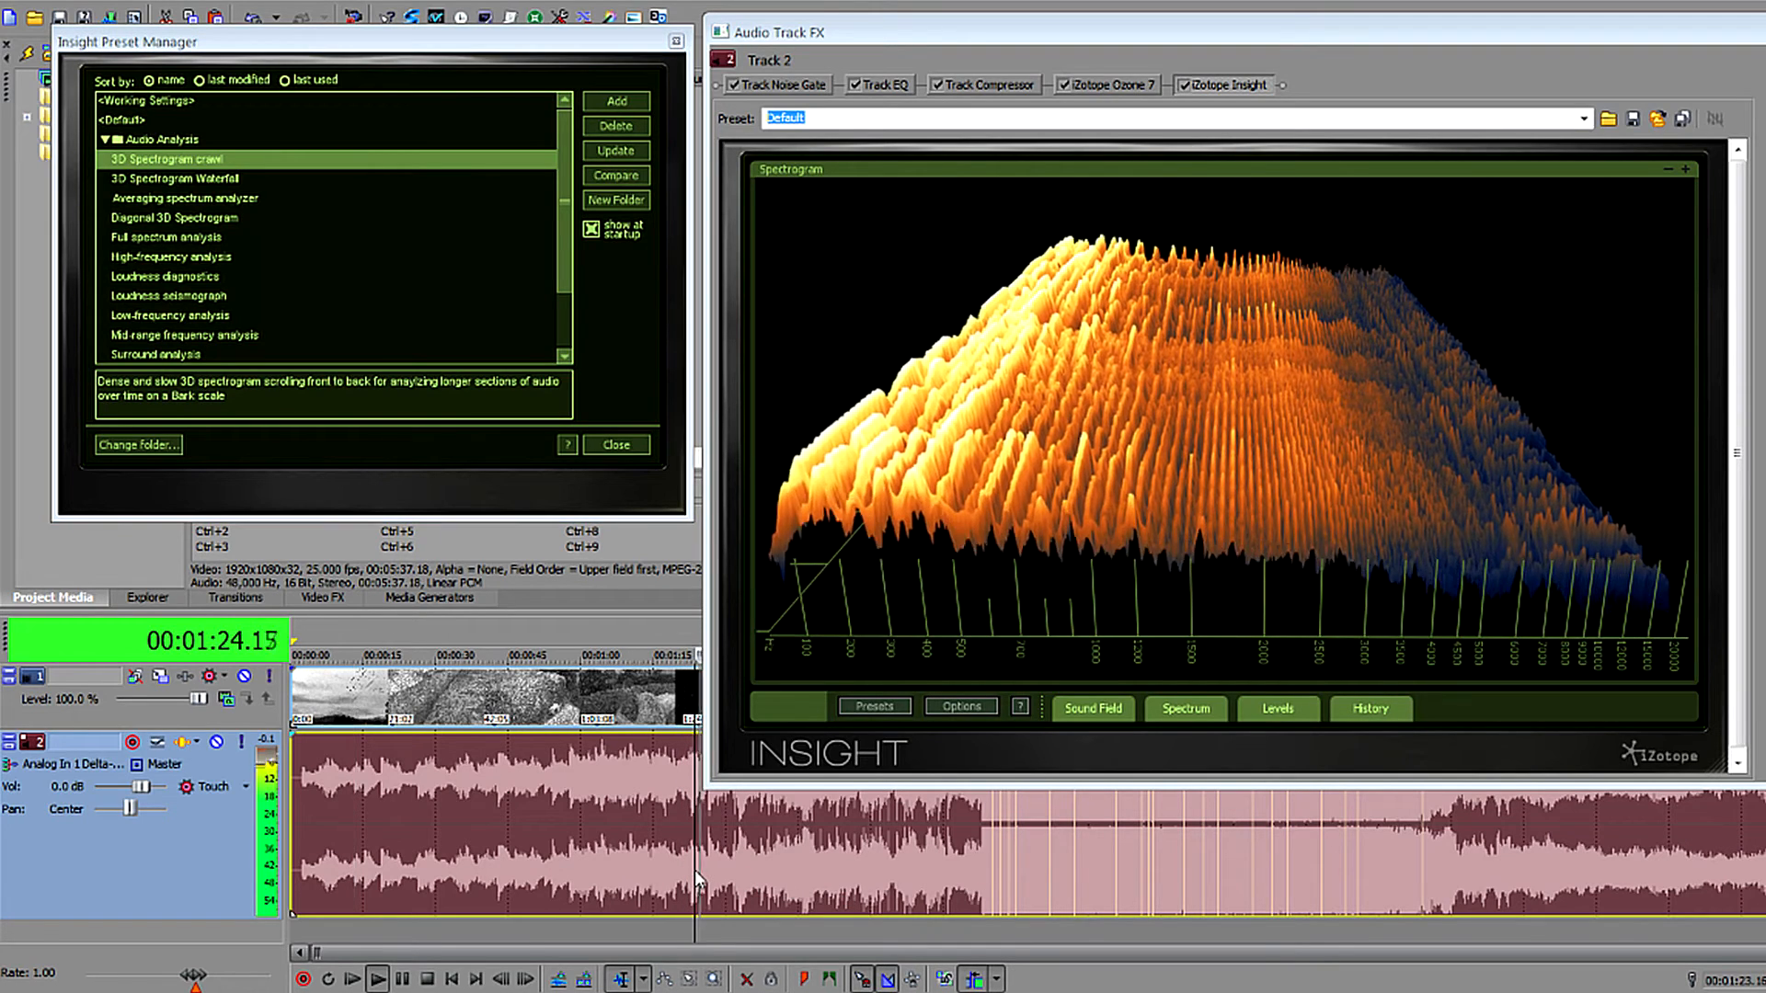
pyautogui.press('space')
pyautogui.click(1034, 869)
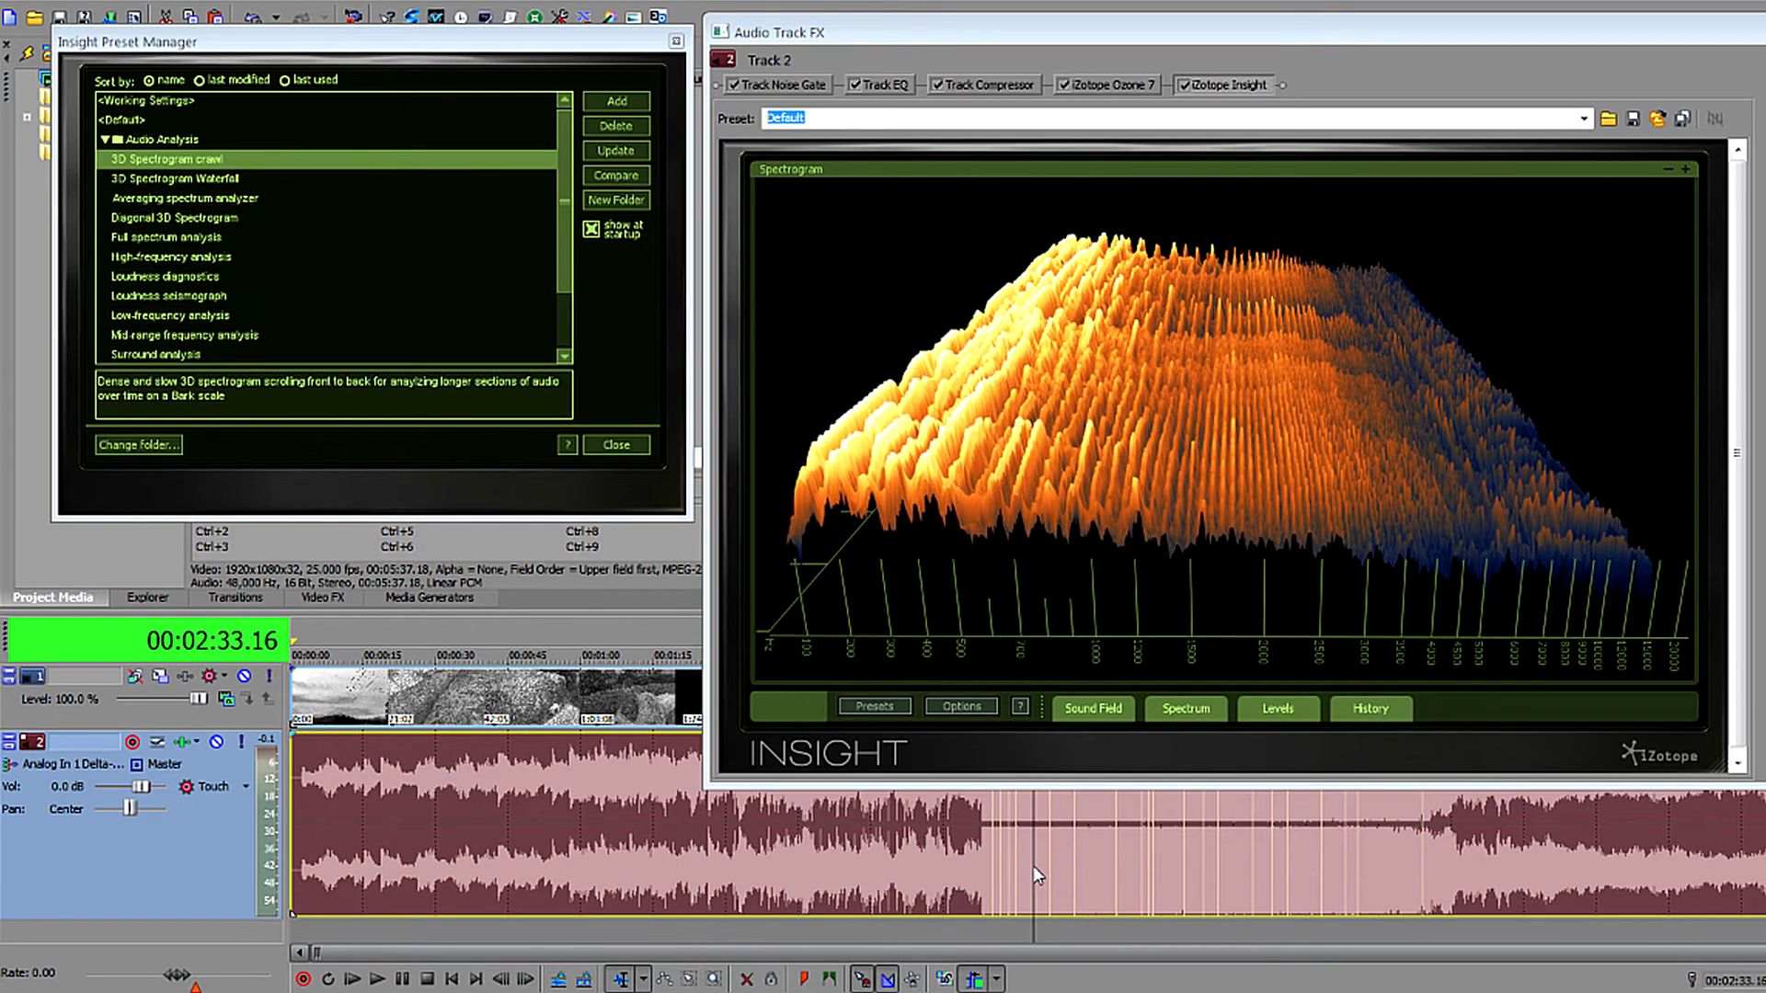
pyautogui.press('space')
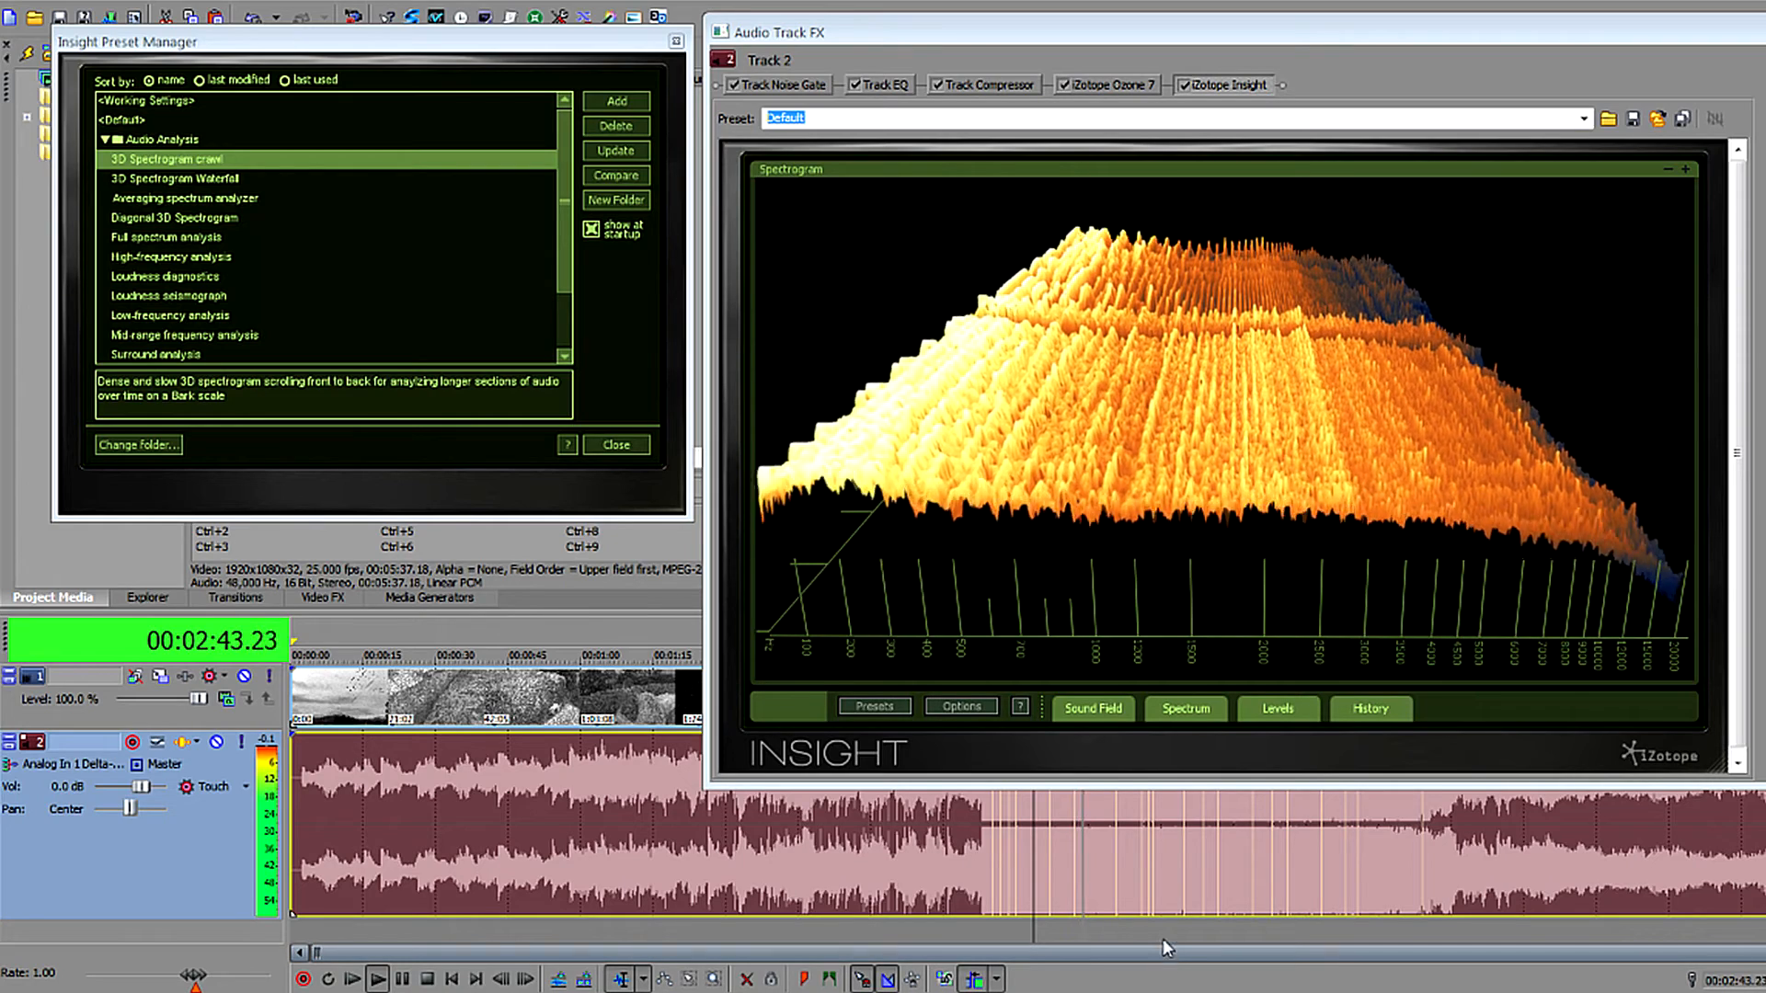
pyautogui.press('space')
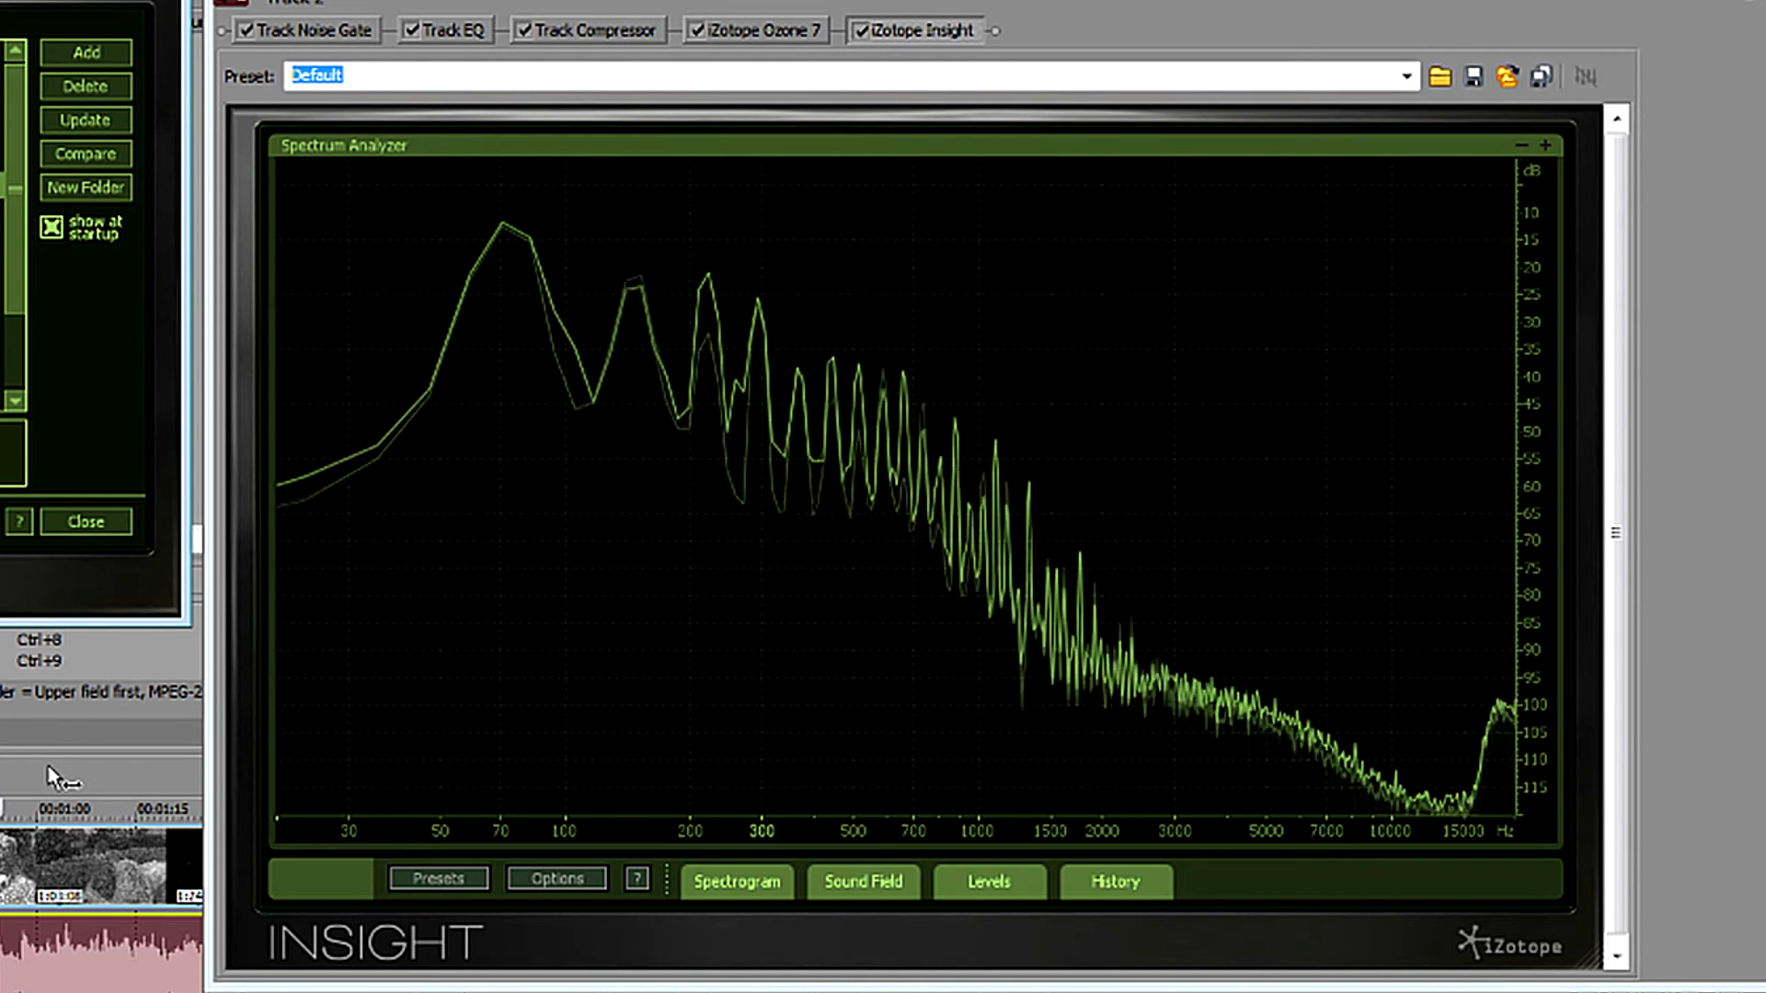
# Load Insight's High-frequency analysis preset, browse further presets and load a loudness metering preset with level meters and loudness history.
pyautogui.click(1, 265)
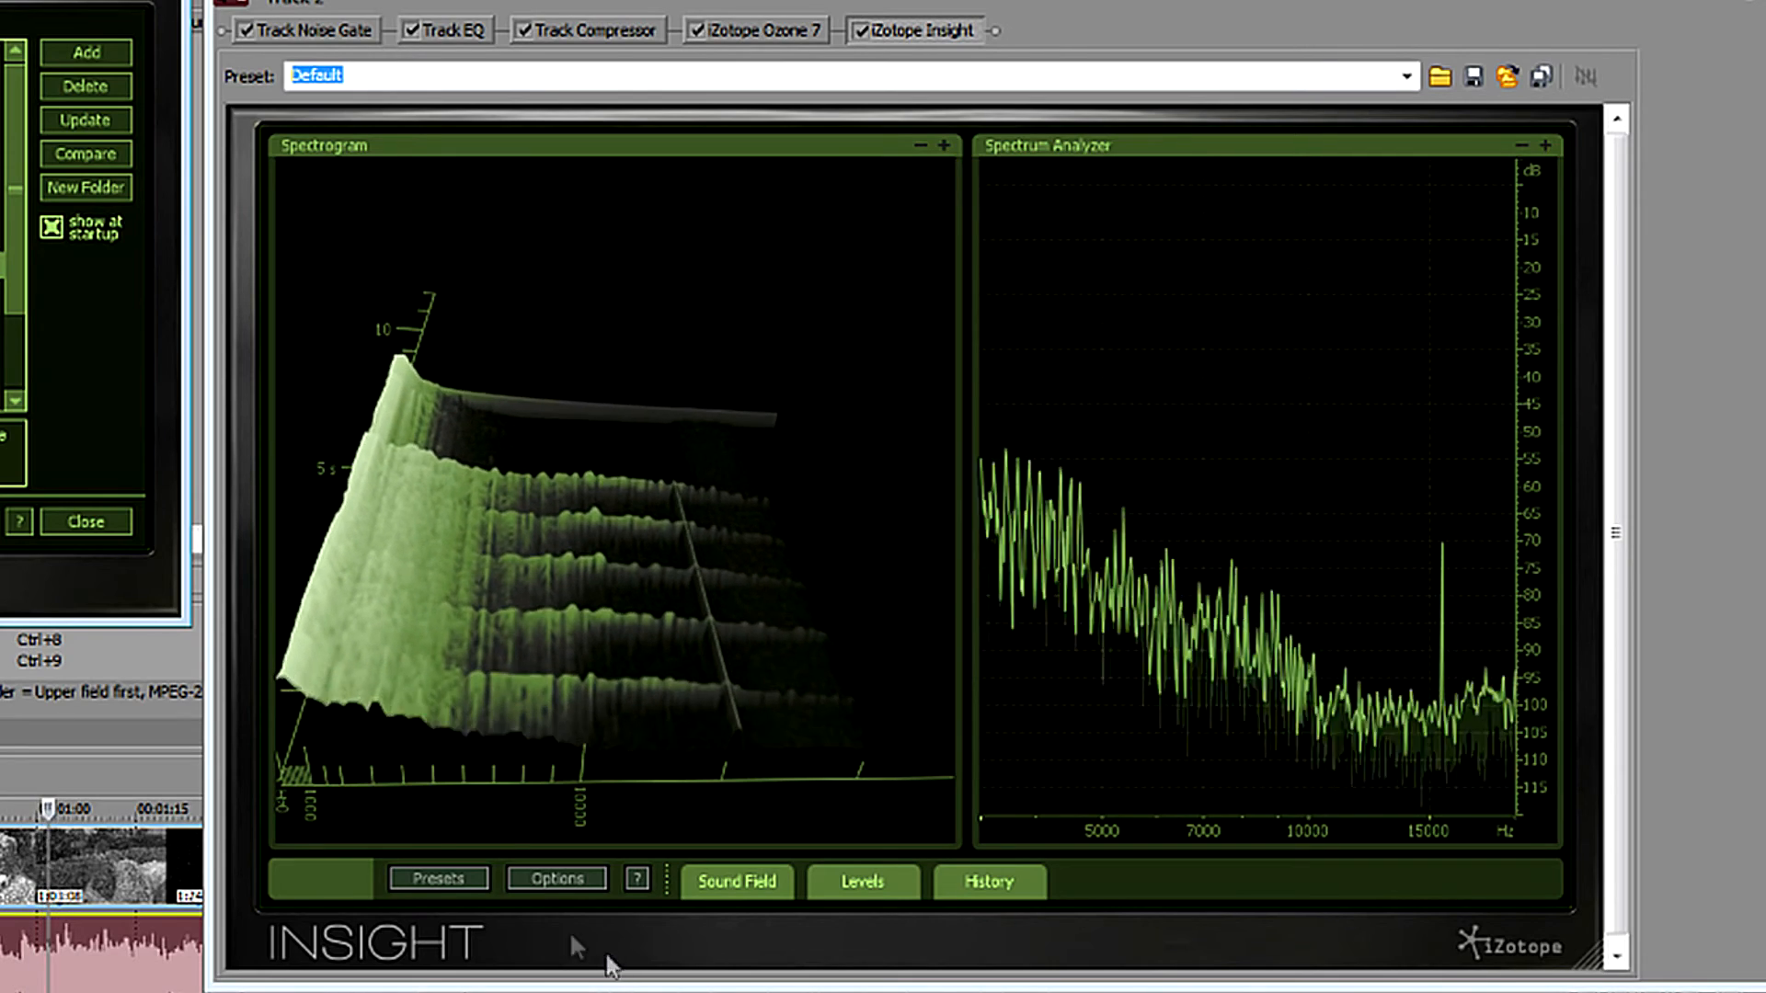
pyautogui.moveTo(22, 269); pyautogui.dragTo(24, 357)
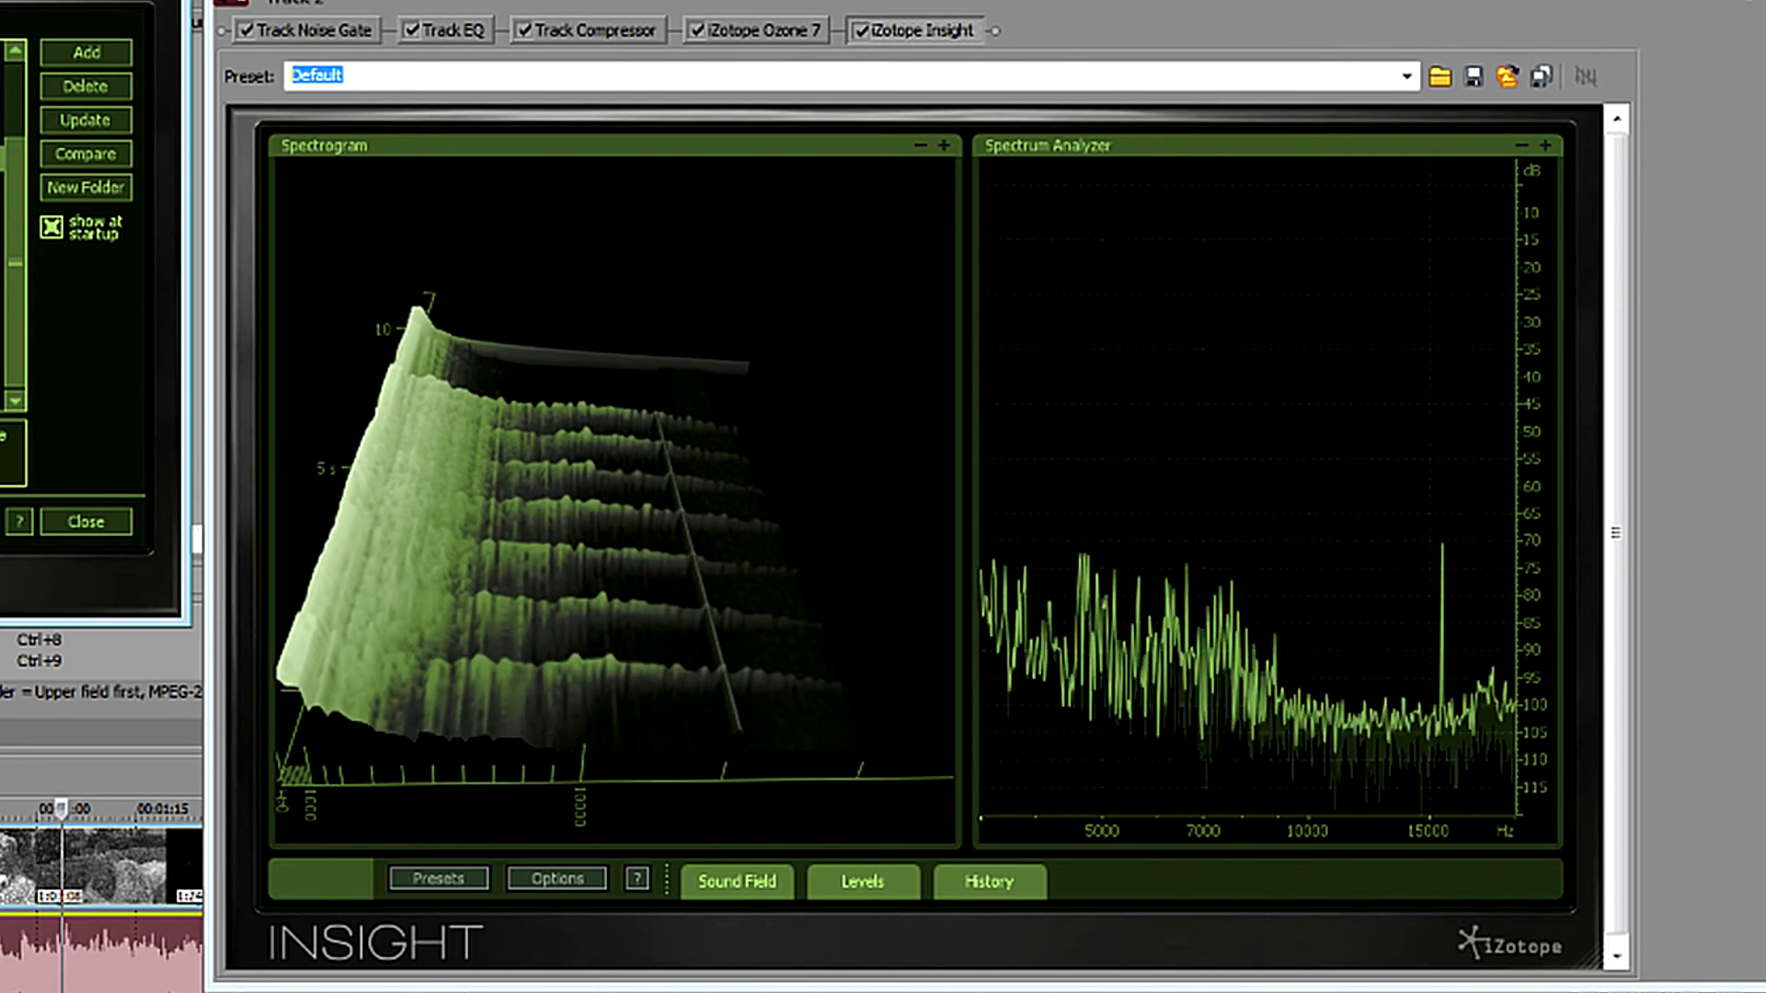
pyautogui.click(1, 372)
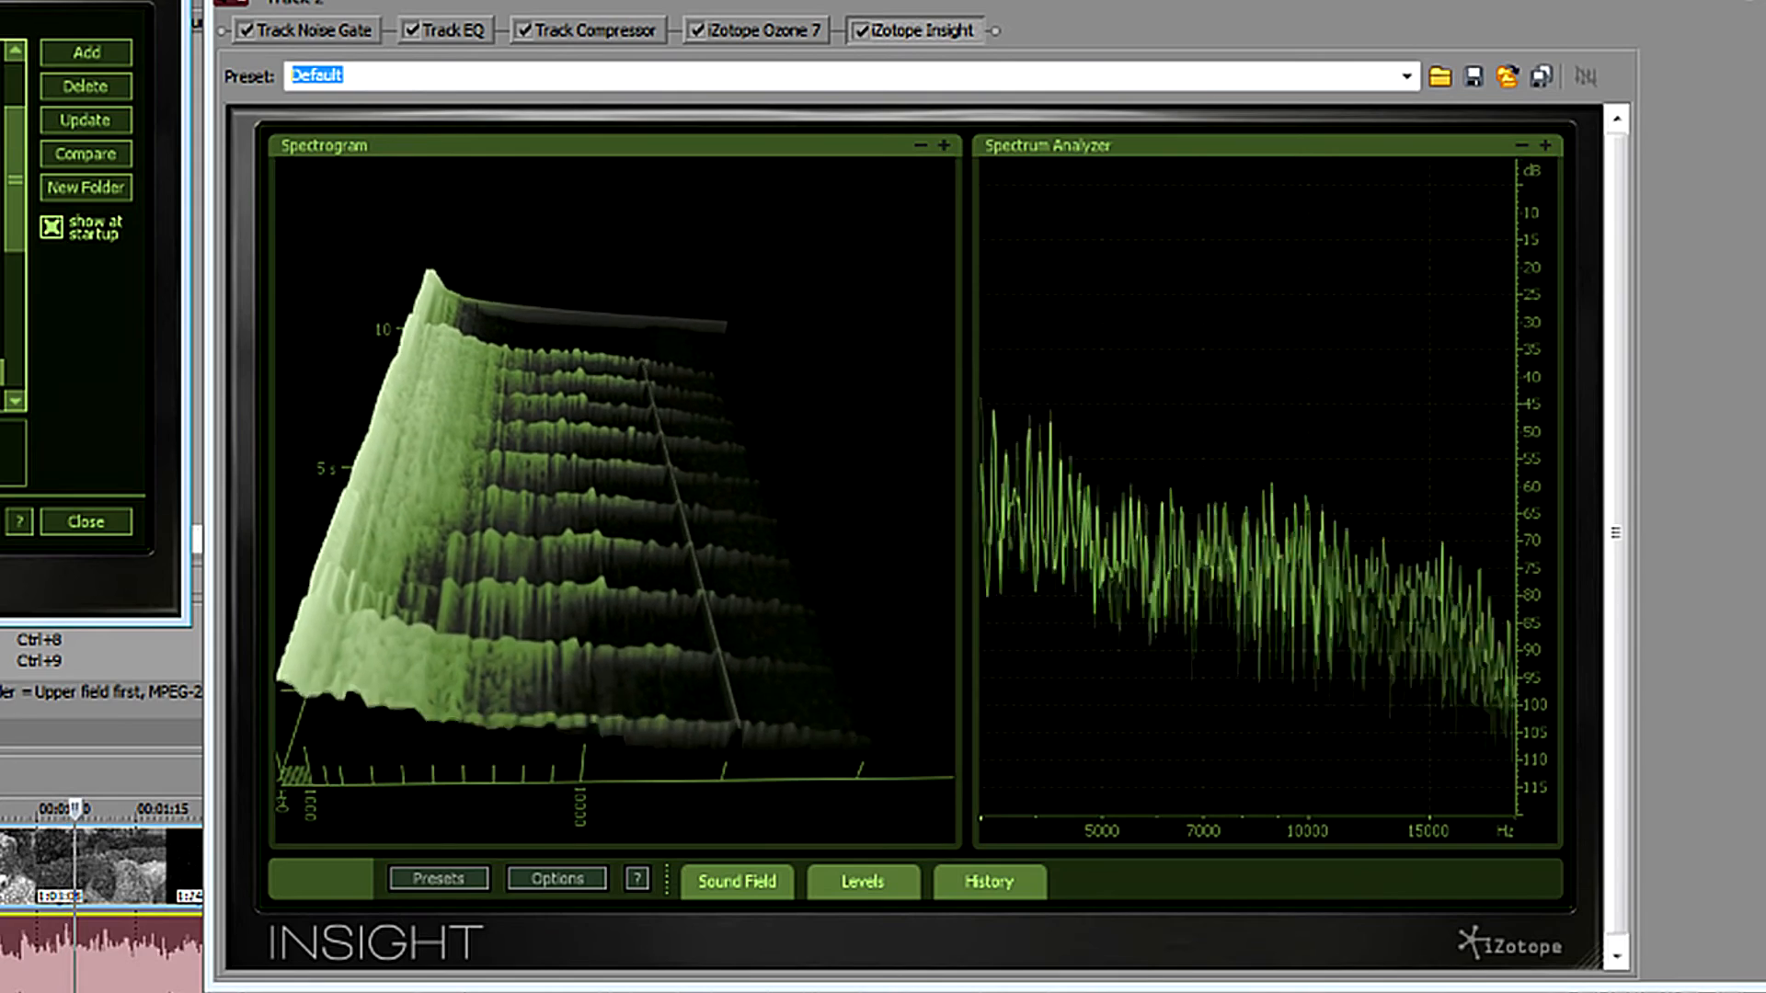
pyautogui.moveTo(14, 205); pyautogui.dragTo(17, 298)
pyautogui.click(1, 293)
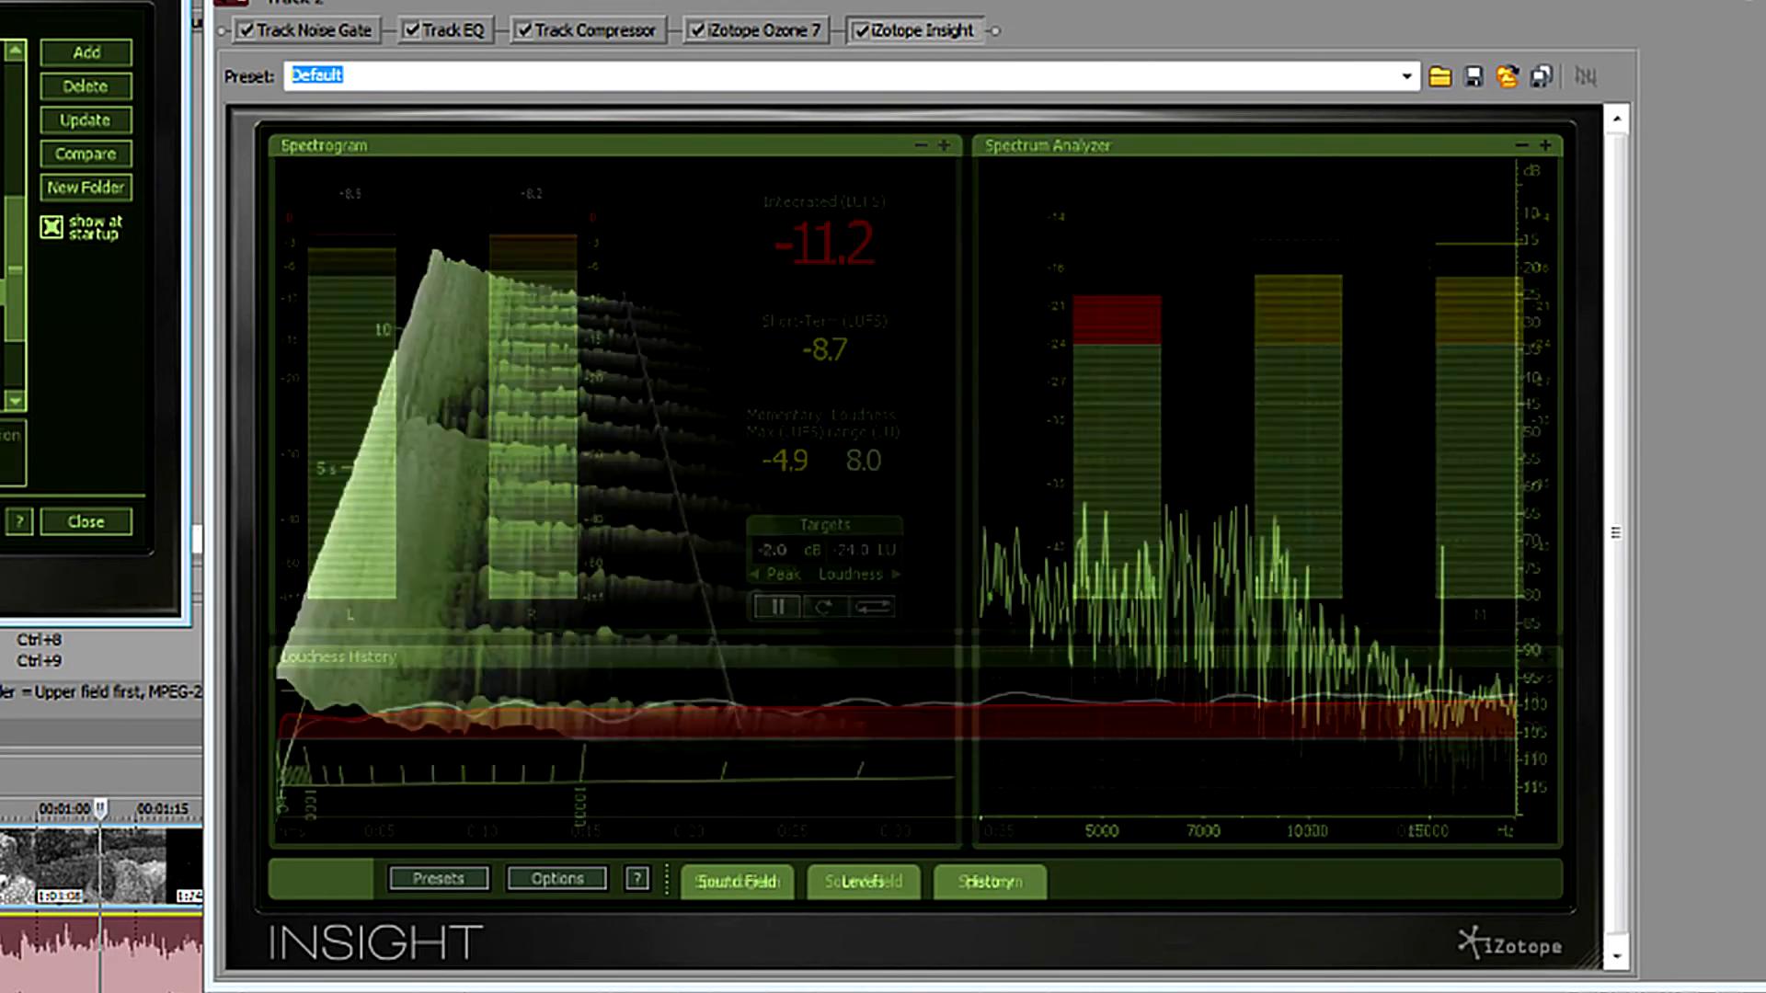